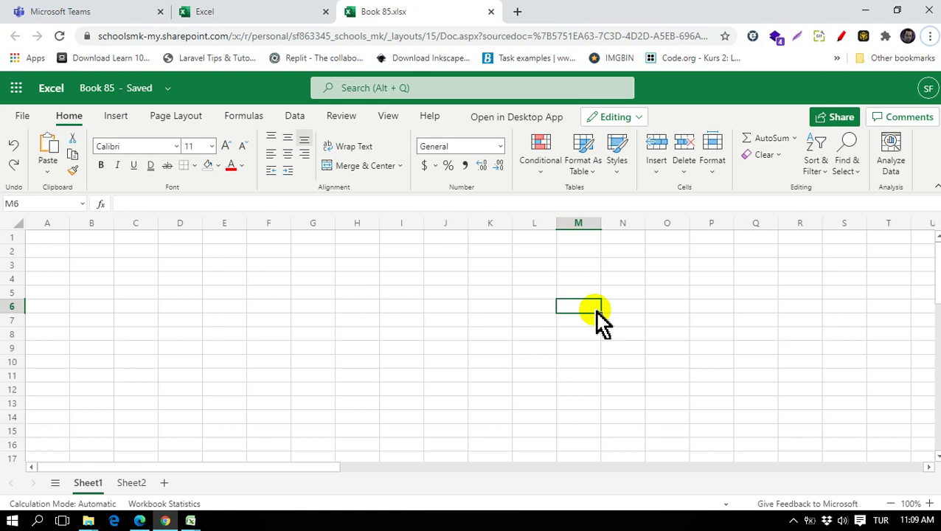
- Focus the spreadsheet window and switch the browser to full screen
click(792, 521)
click(793, 520)
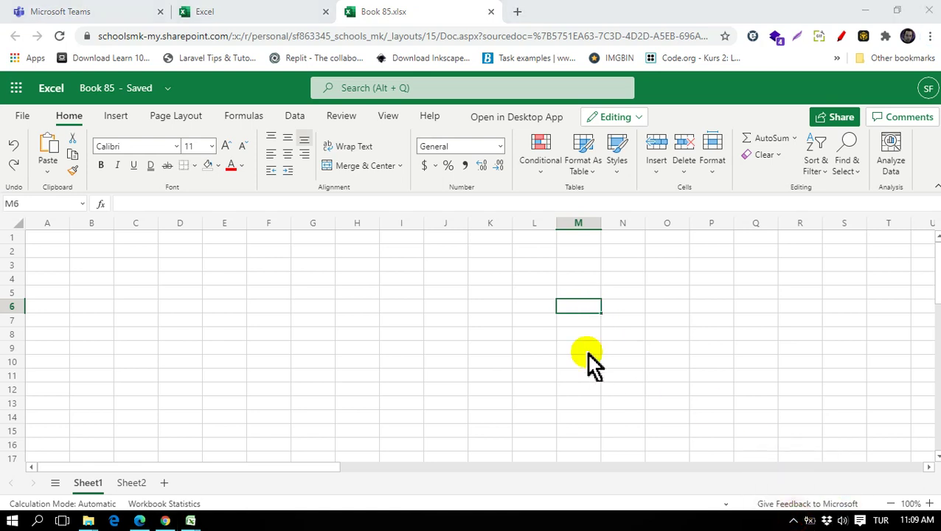
click(515, 302)
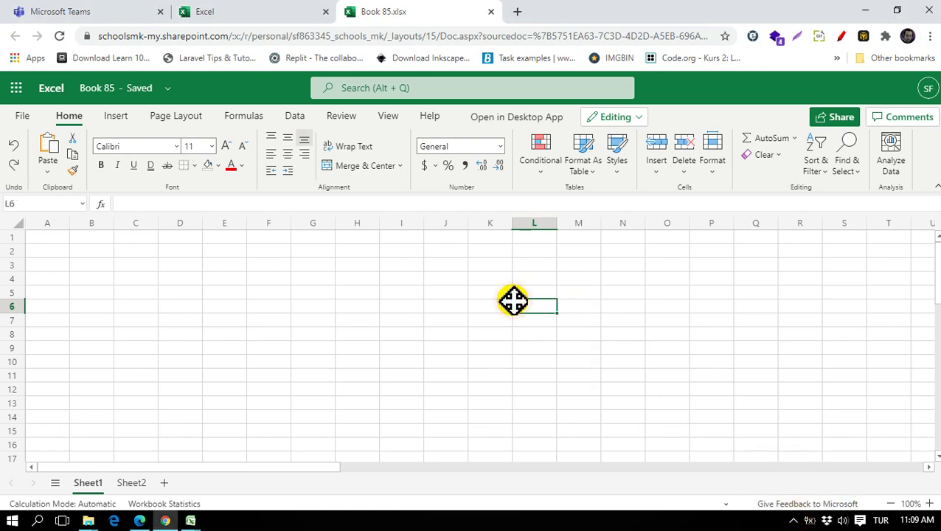
key(F11)
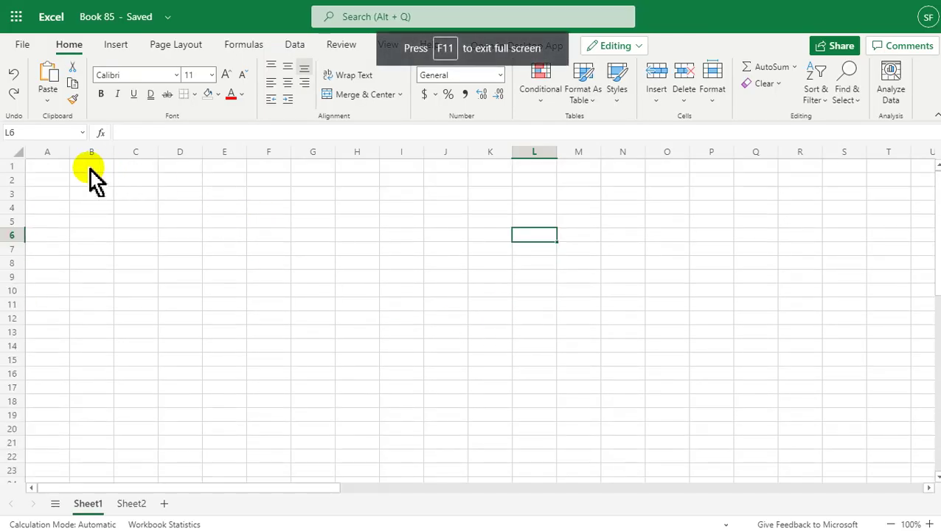
- Enter S.N in A2 and AD VE SOYAD in B2, widening column B to 16.86
click(53, 168)
click(48, 181)
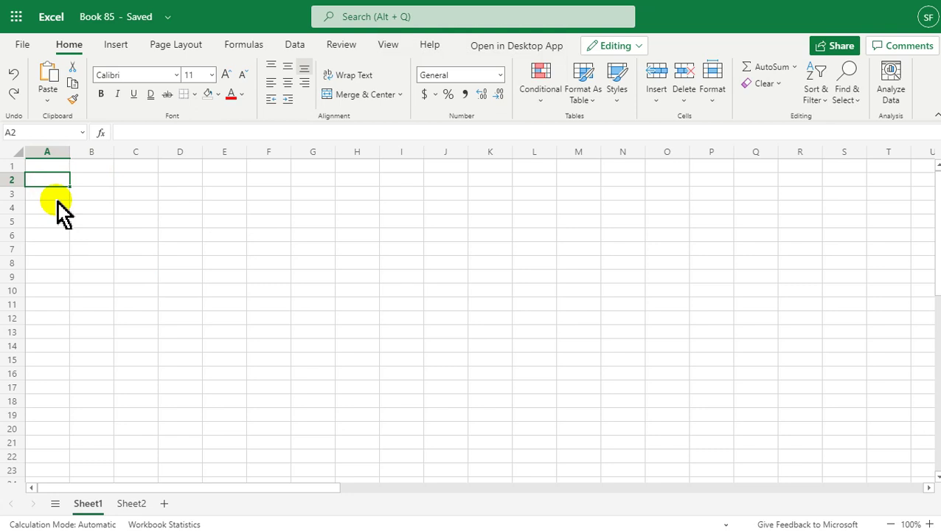
text(Sç)
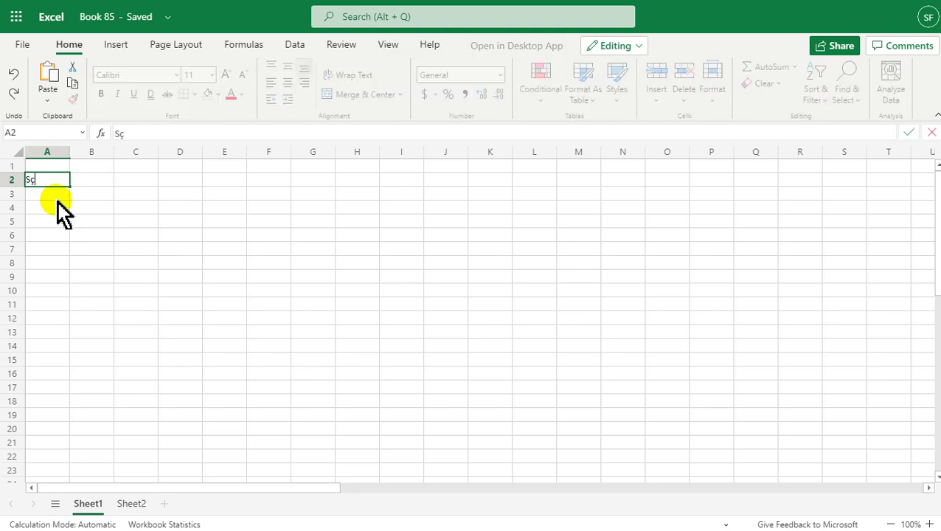
key(BackSpace)
text(.N)
key(Tab)
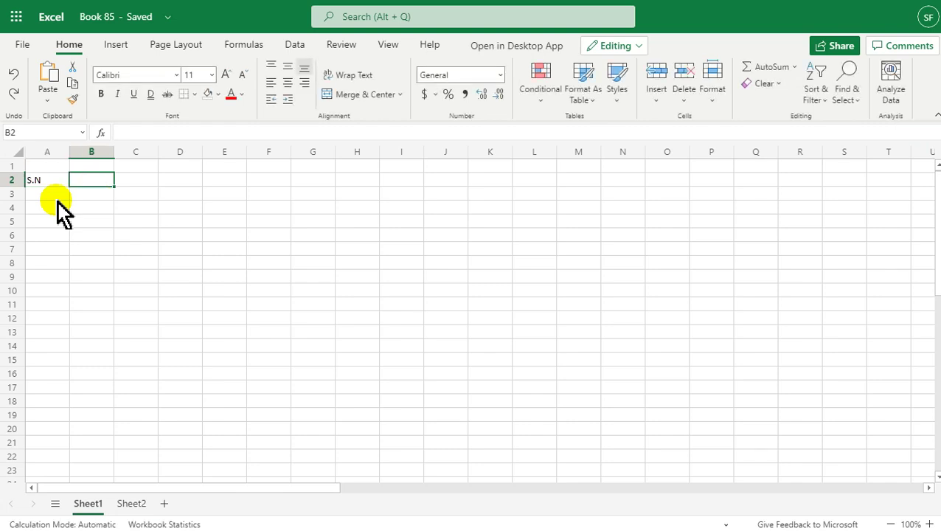
text(AD VE SOYAD)
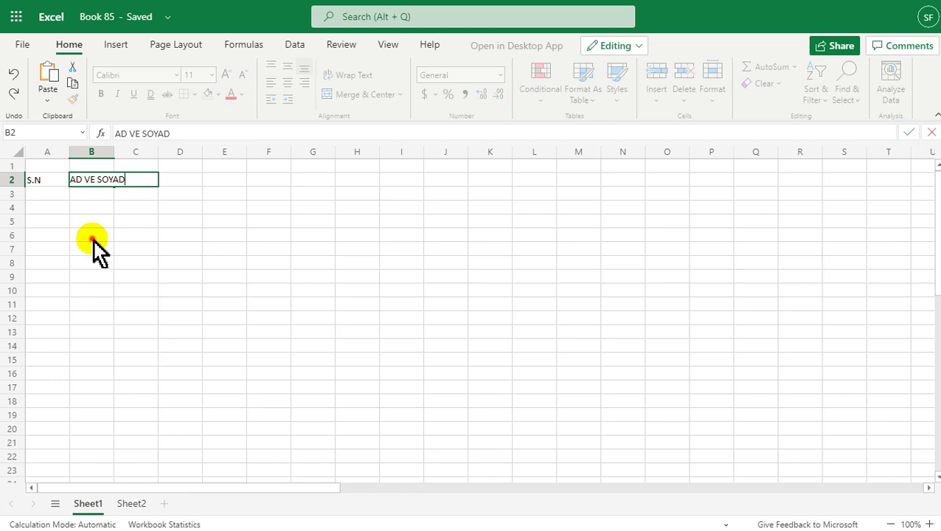
click(93, 239)
drag(114, 151, 155, 158)
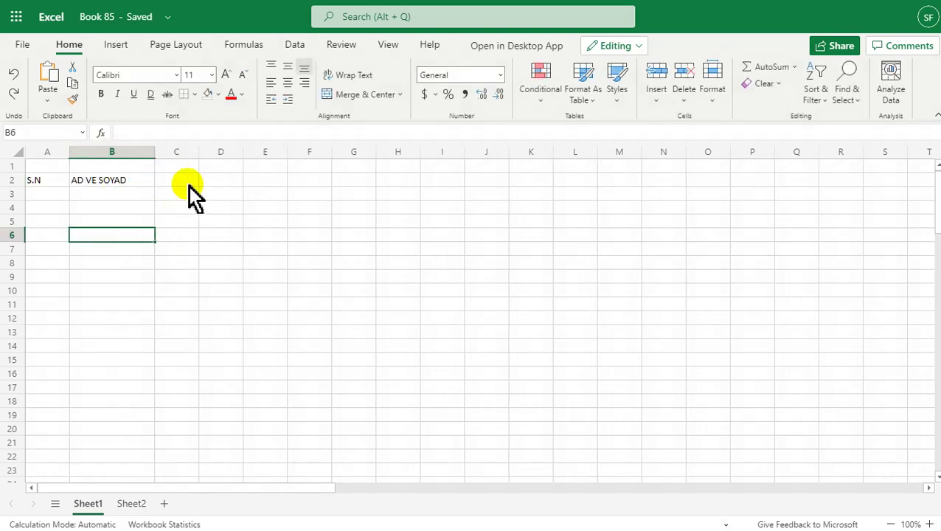
- Enter the headers PUAN in C2 and NOT in D2
click(190, 185)
text(PUAN)
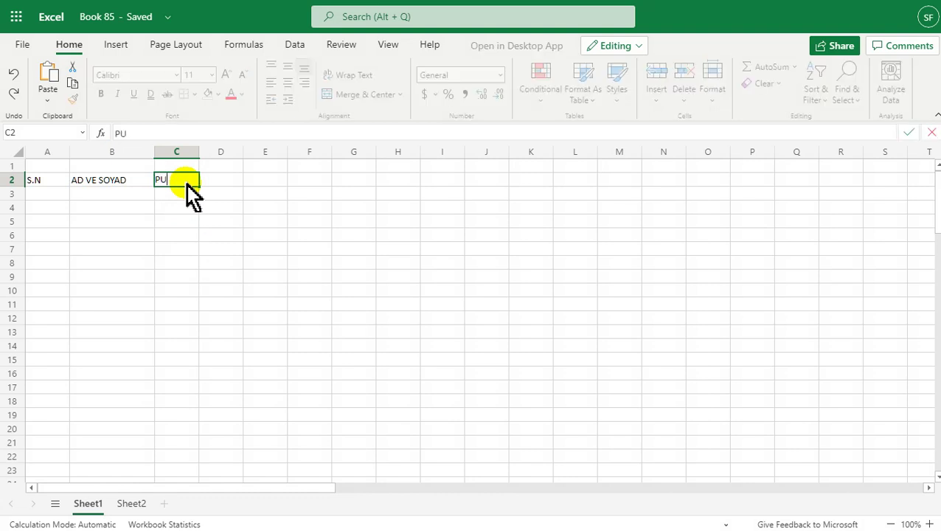
key(Tab)
text(NOT)
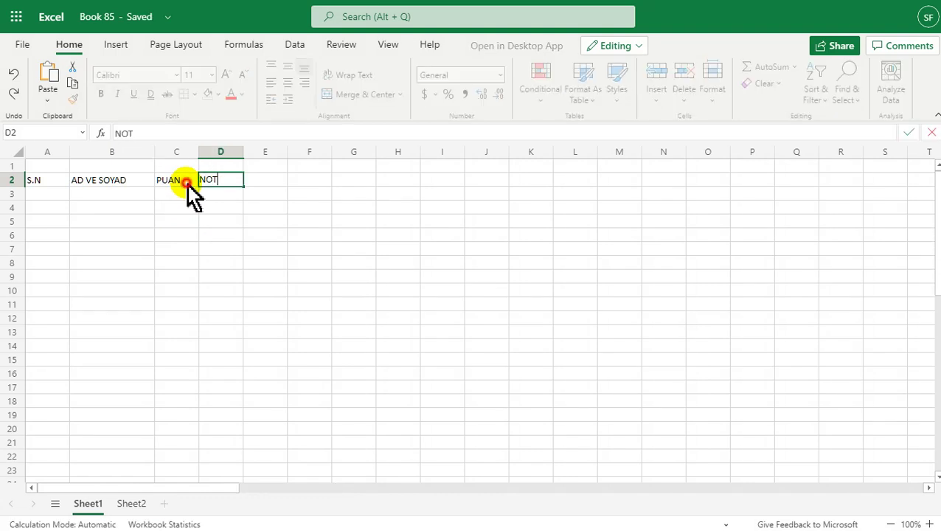
click(187, 184)
click(191, 219)
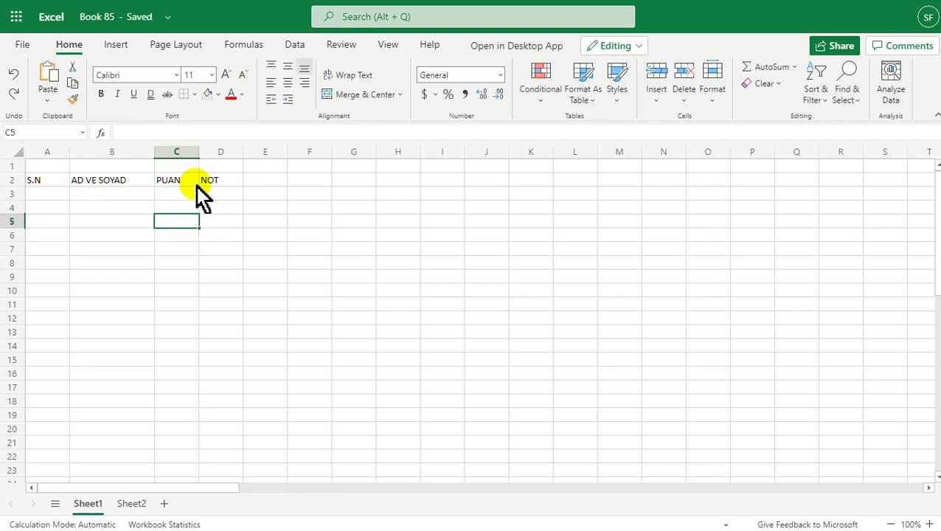
click(174, 180)
- Repeat the PUAN/NOT pair through column J and merge C1:D1, E1:F1, G1:H1, I1:J1
drag(174, 180, 483, 185)
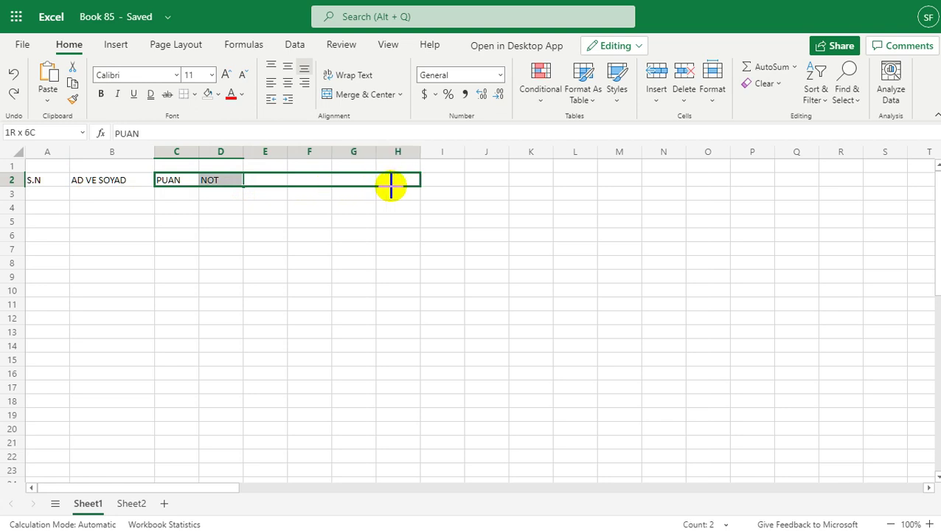
click(269, 236)
drag(176, 167, 479, 166)
click(339, 95)
click(354, 96)
click(343, 94)
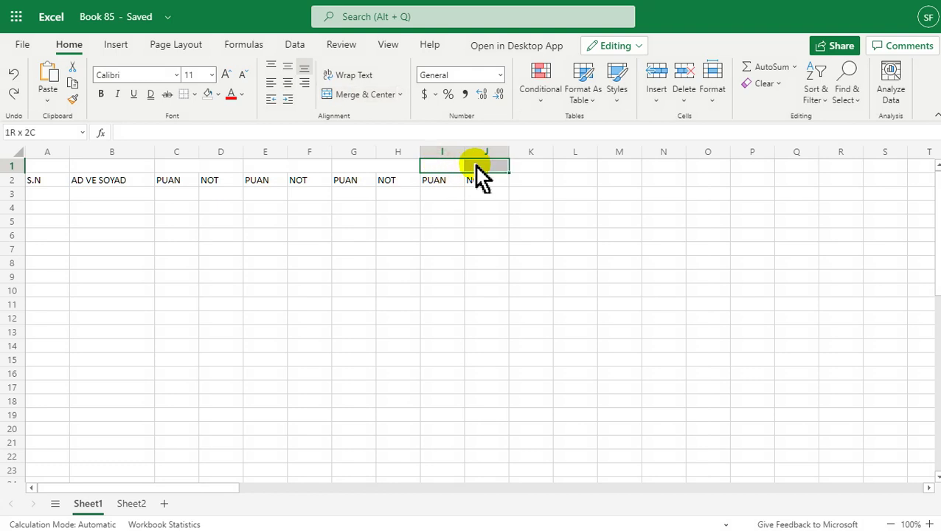
click(350, 96)
- Apply All Borders to the table range A1:J7
mouse_move(44, 168)
mouse_down()
mouse_move(463, 193)
mouse_move(462, 215)
mouse_up()
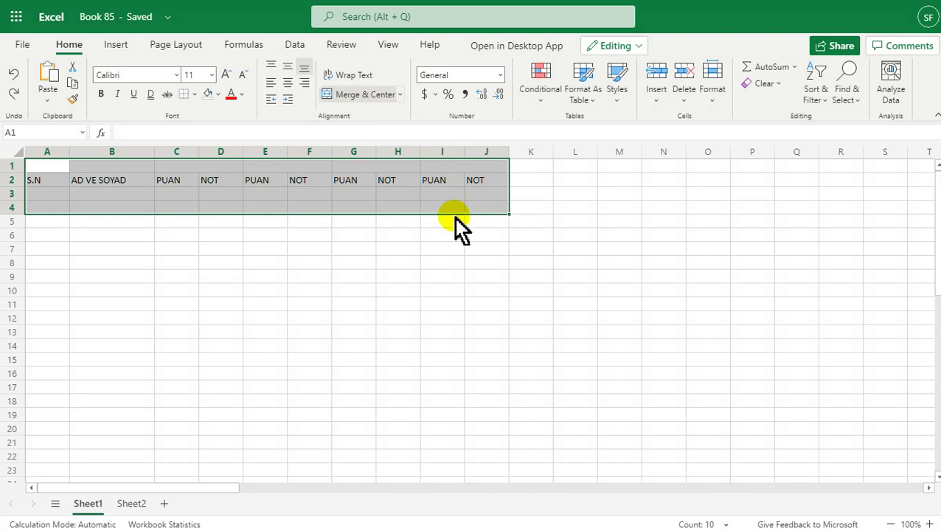
click(454, 220)
mouse_move(55, 164)
mouse_down()
mouse_move(452, 168)
mouse_move(460, 221)
mouse_up()
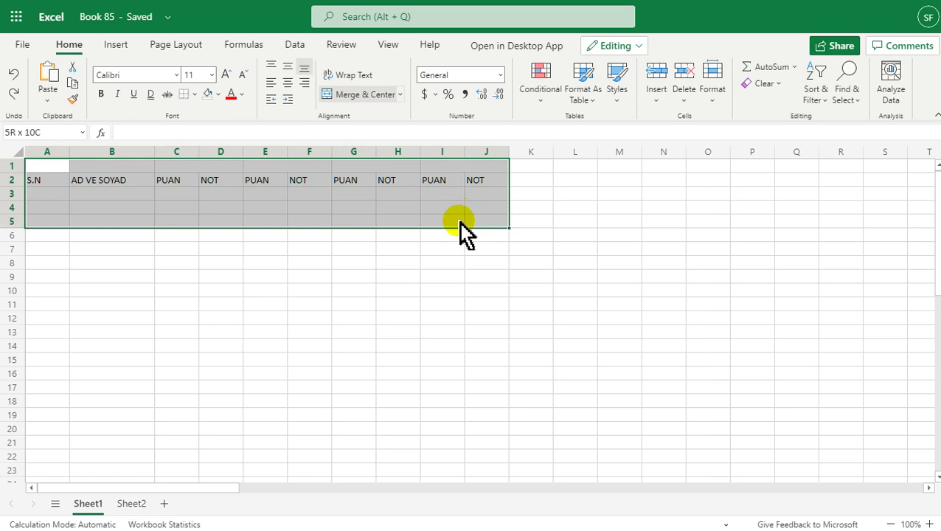
drag(459, 222, 467, 250)
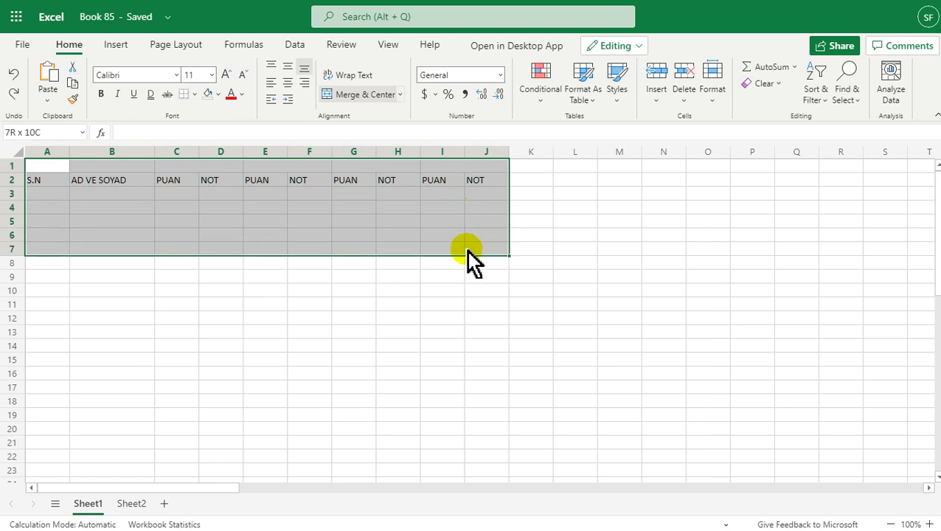
click(194, 96)
click(193, 147)
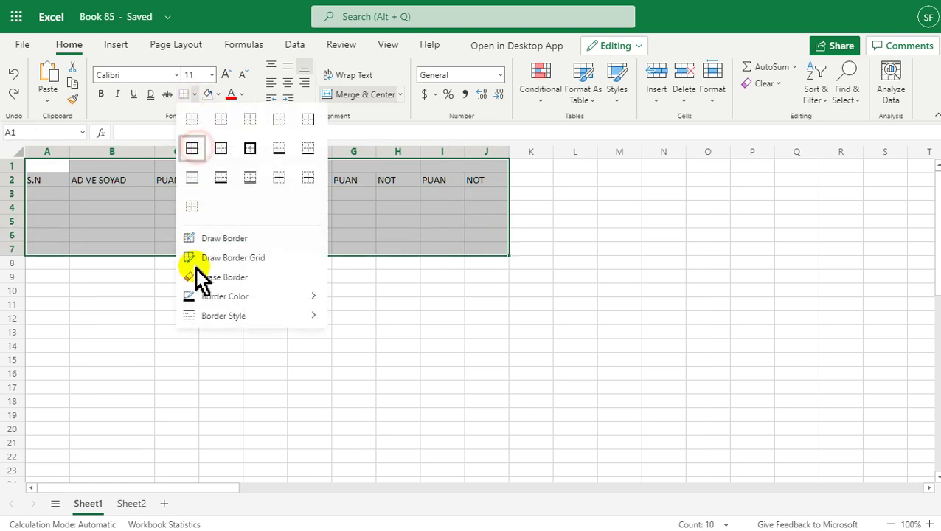
click(166, 289)
drag(65, 171, 60, 181)
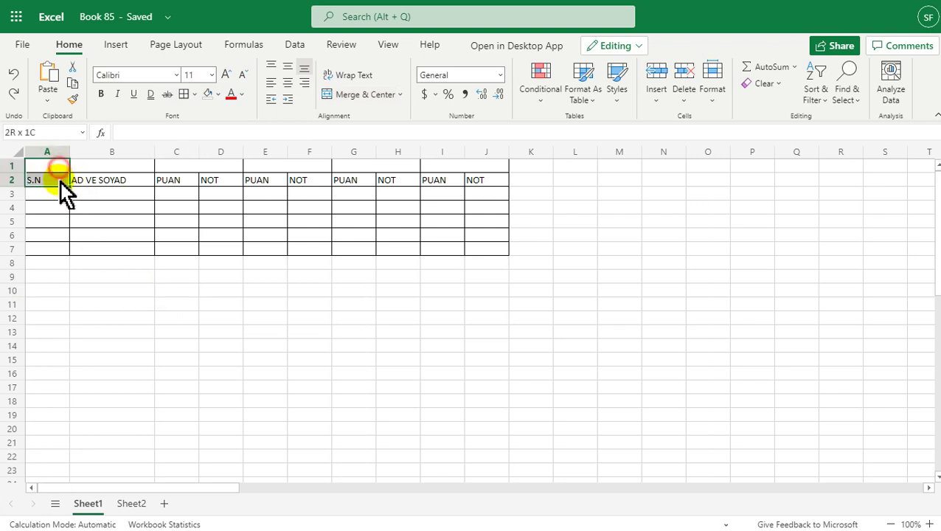
- Merge A1:A2 and B1:B2 into two-row S.N and AD VE SOYAD header cells
click(354, 96)
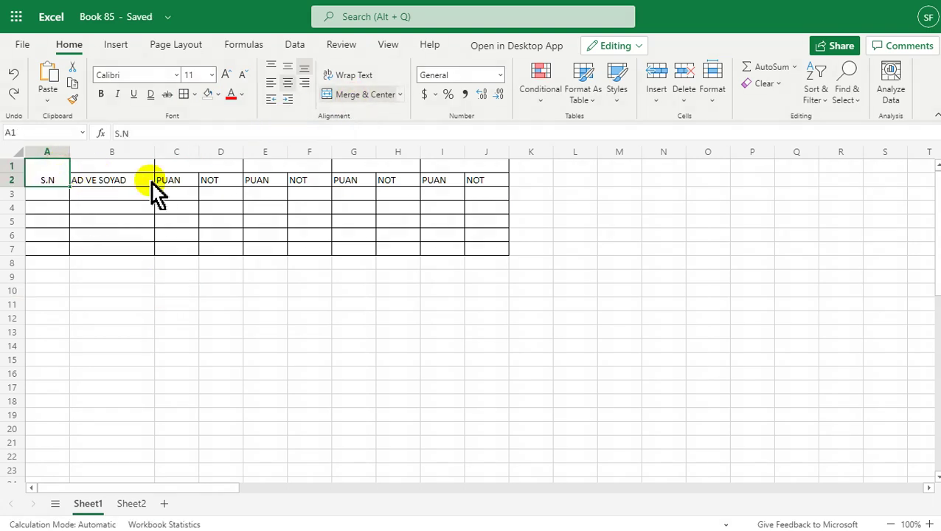
drag(122, 166, 119, 184)
click(338, 96)
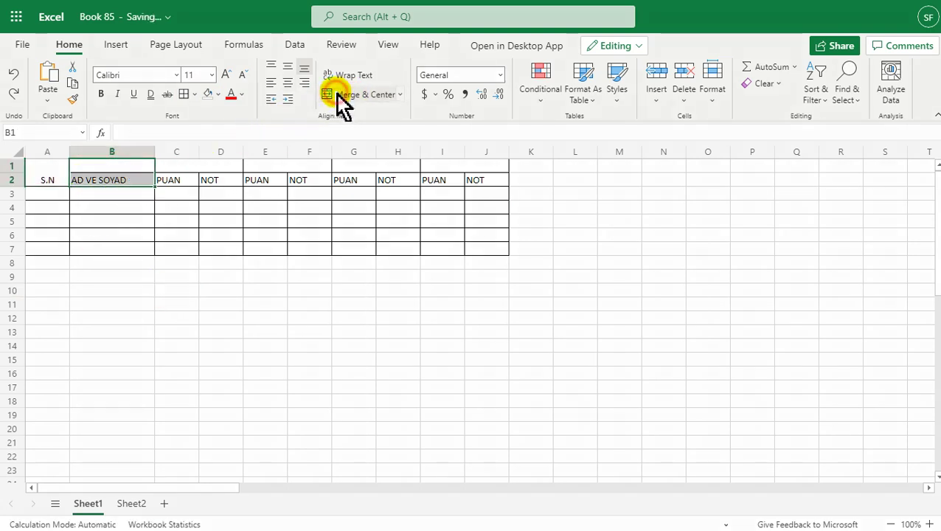
click(226, 75)
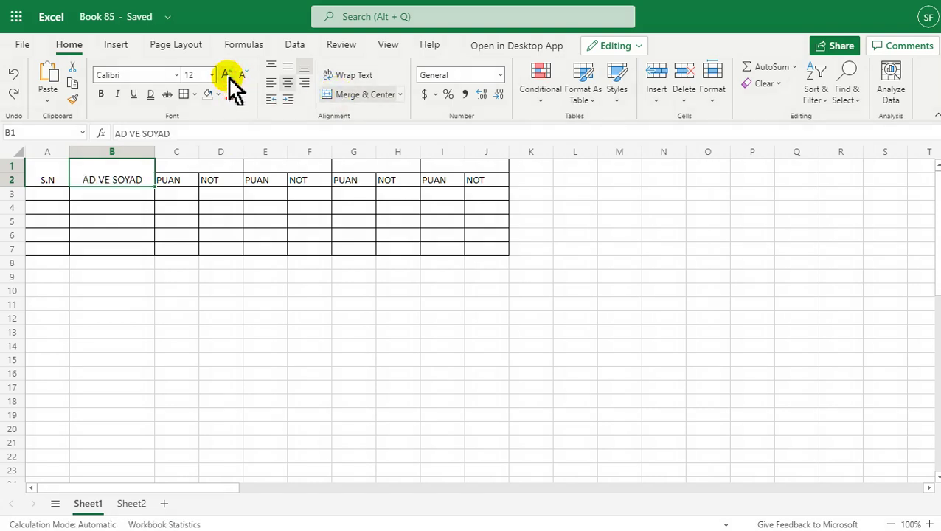
- Middle-align and centre A1:J7, raise its font size to 14, and zoom to 110%
drag(49, 180, 448, 247)
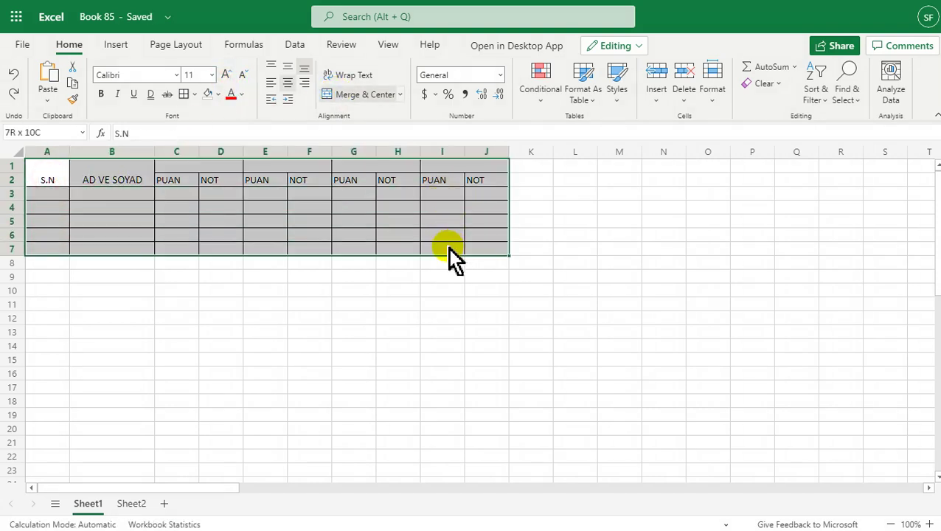
click(288, 68)
click(289, 82)
click(288, 83)
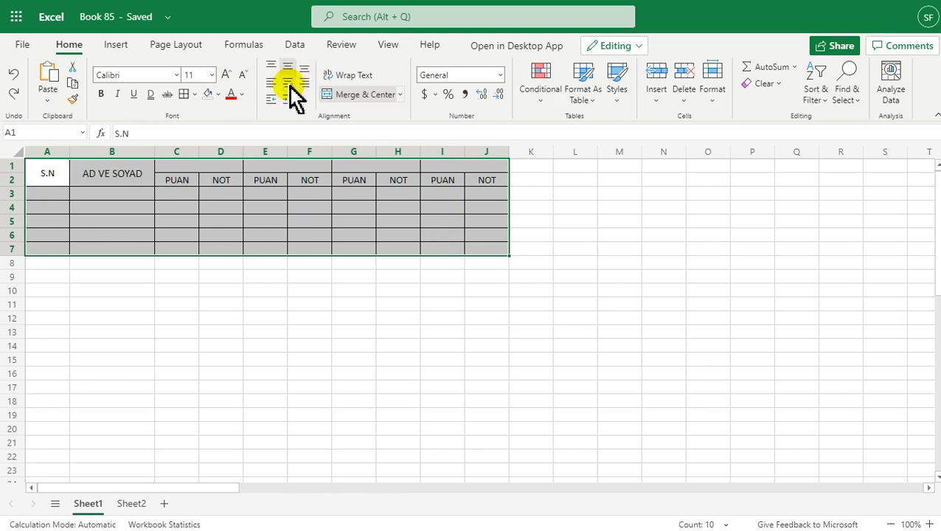
click(224, 75)
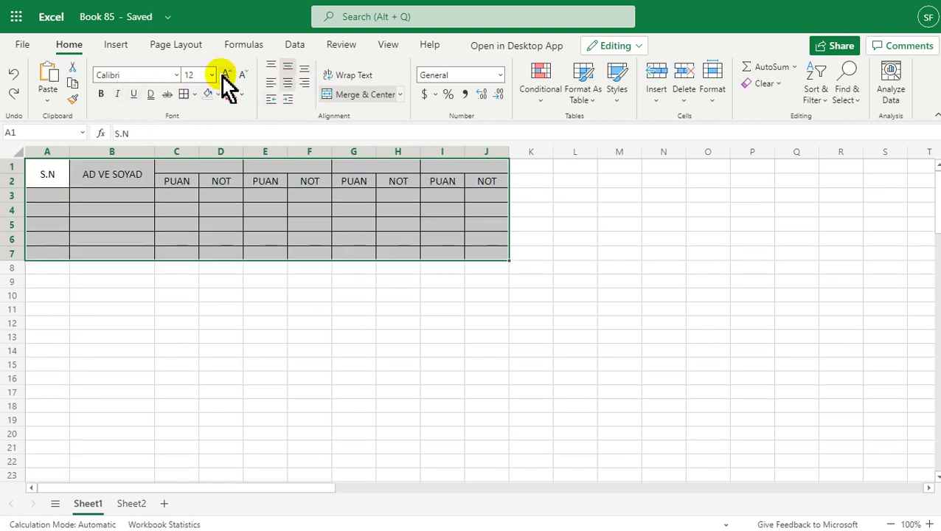
click(223, 75)
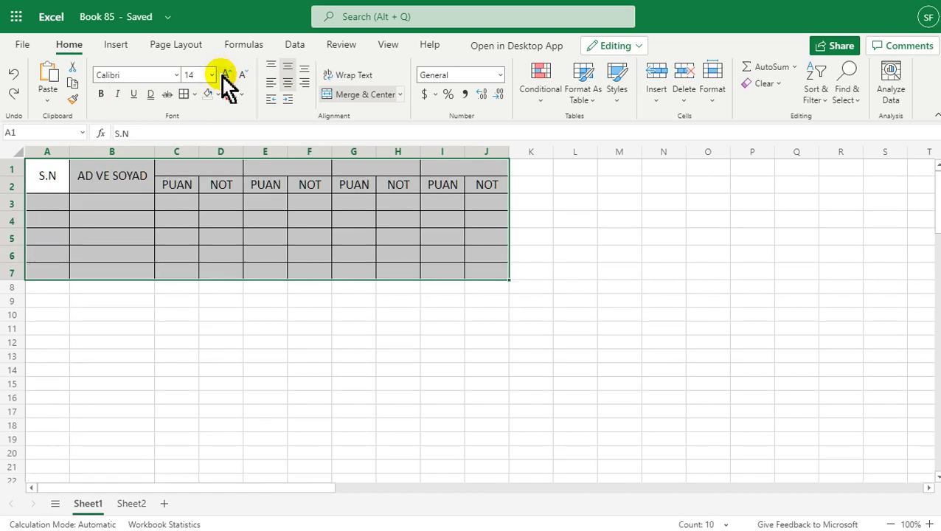
click(931, 525)
click(514, 365)
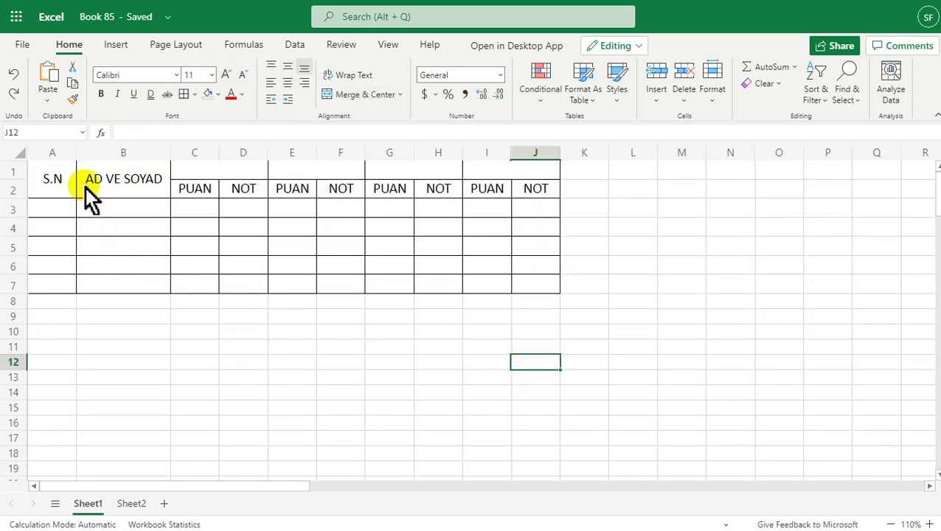
drag(53, 187, 132, 187)
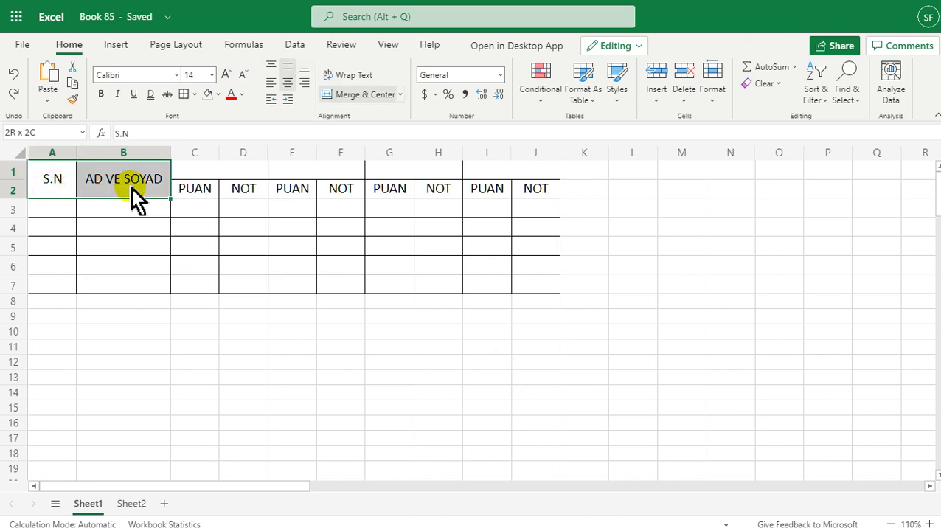
click(63, 209)
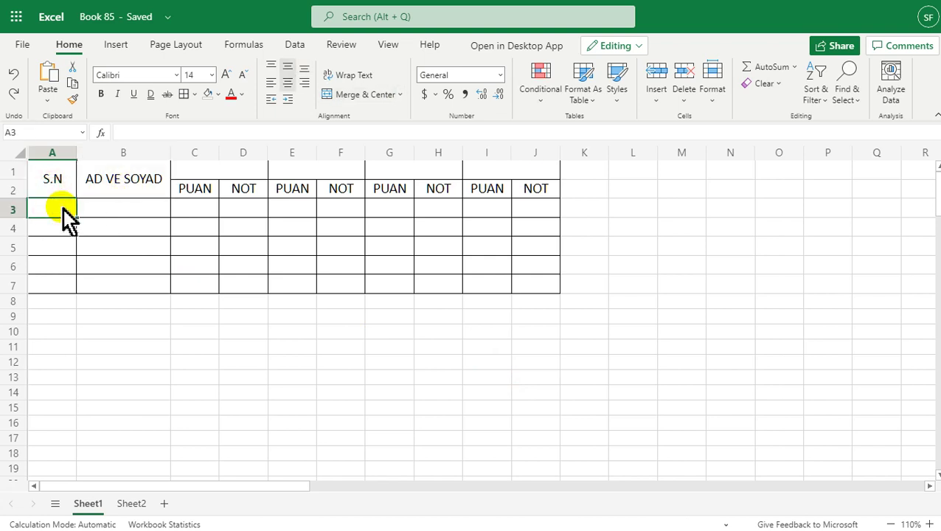
- Number the students 1 to 5 in A3:A7
text(1)
key(Return)
text(2)
key(Return)
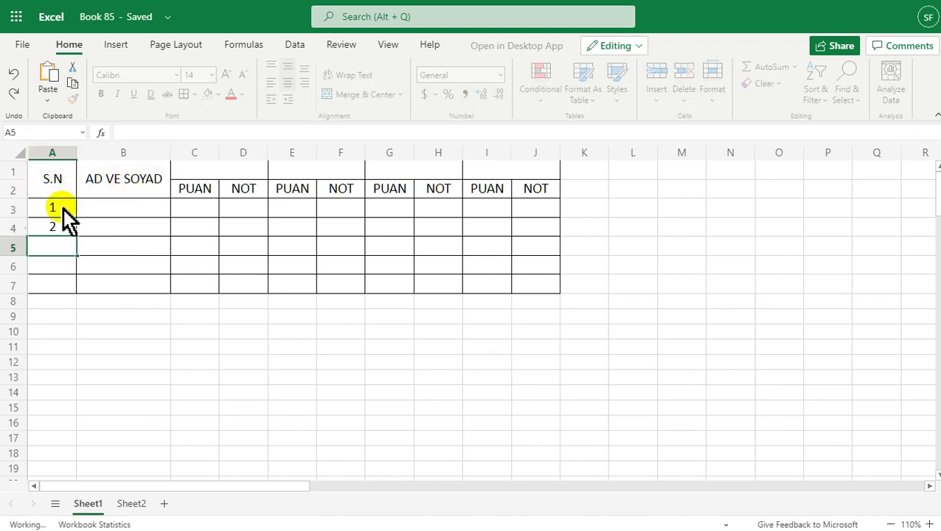
text(3)
key(Return)
text(4)
key(Return)
text(5)
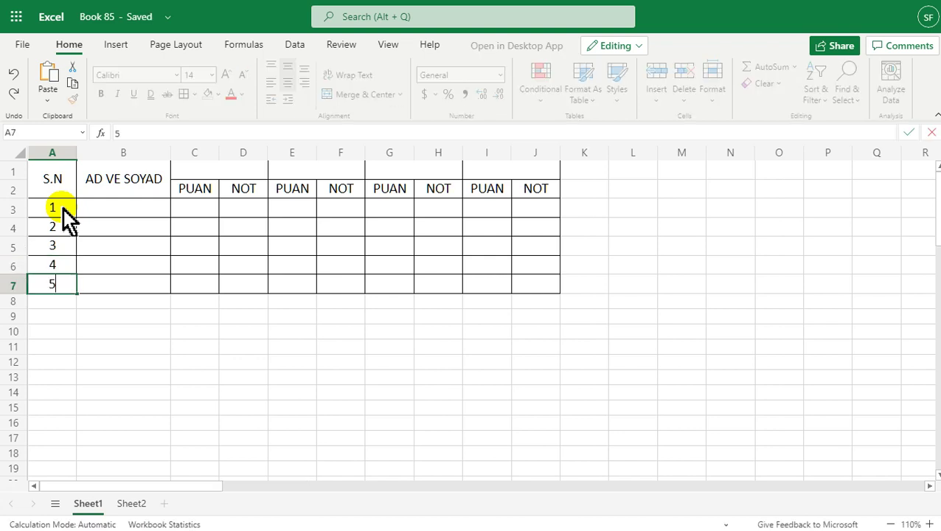
key(Return)
click(122, 331)
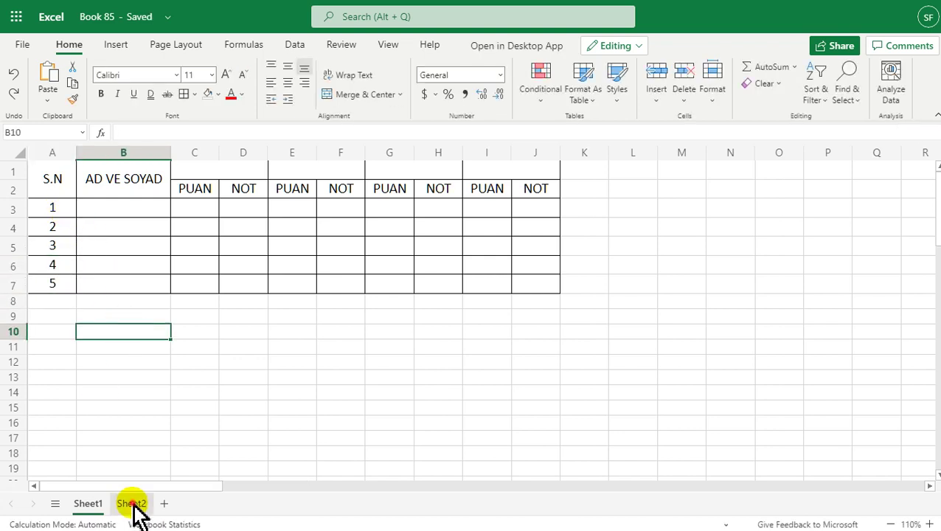
- Copy the five names from Sheet2 A1:A5 and paste them as values into B3:B7
click(133, 504)
drag(80, 170, 83, 243)
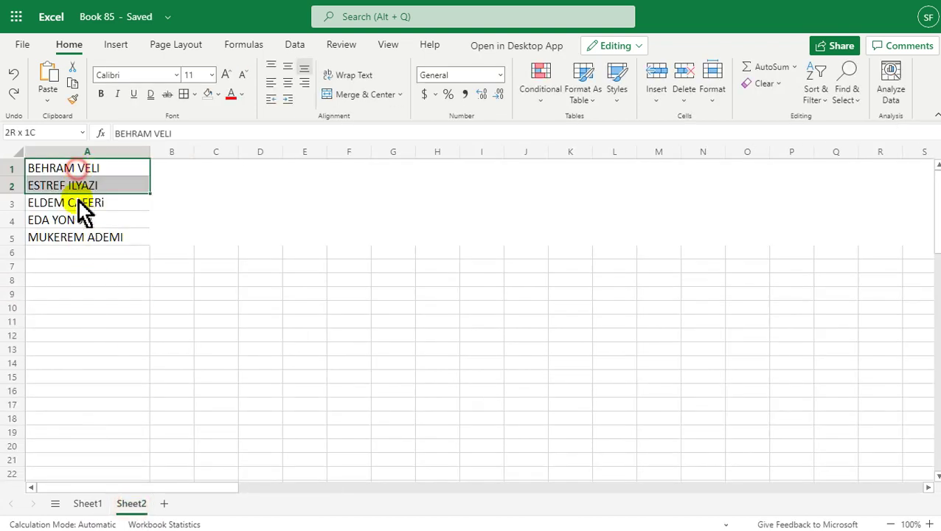
right_click(81, 238)
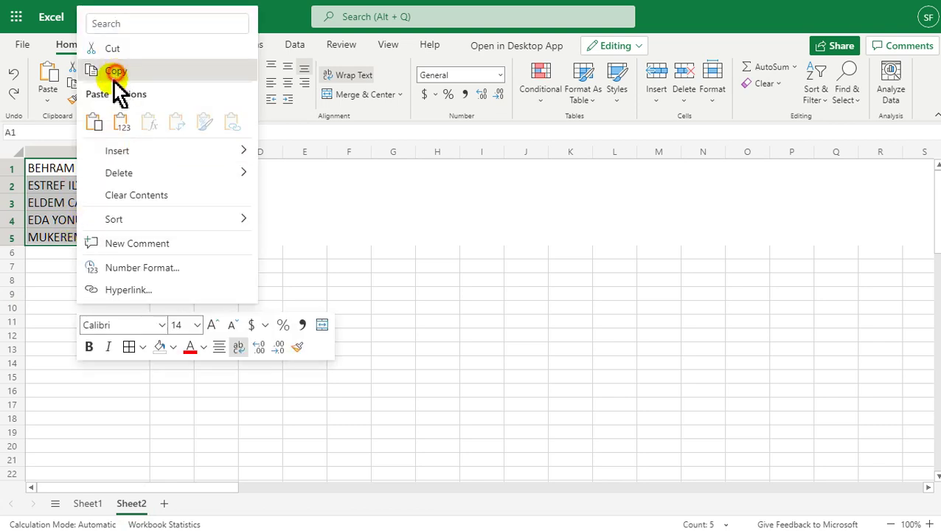
click(114, 71)
click(87, 503)
drag(127, 208, 128, 284)
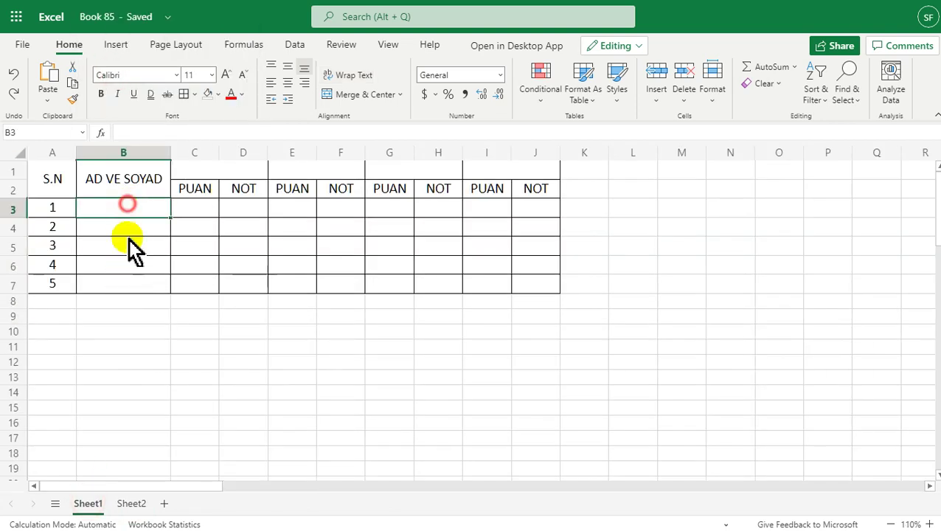
right_click(128, 282)
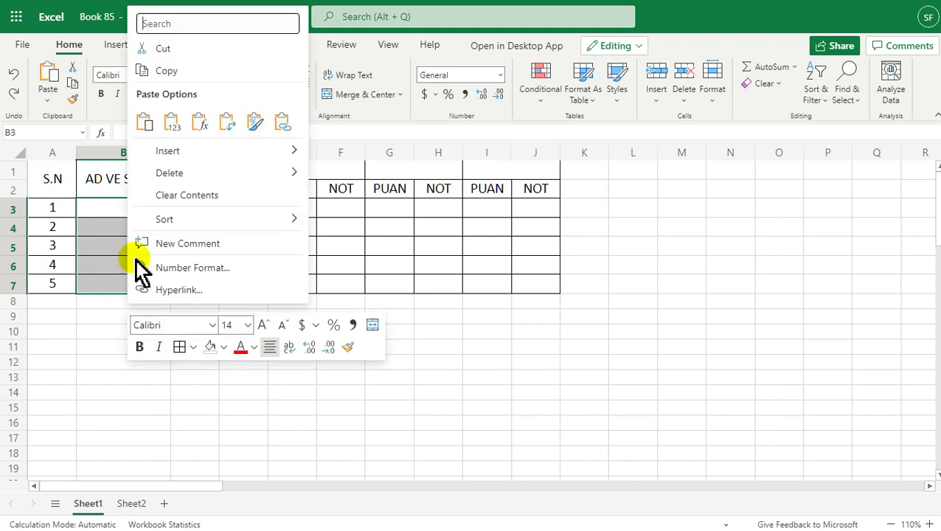
click(174, 123)
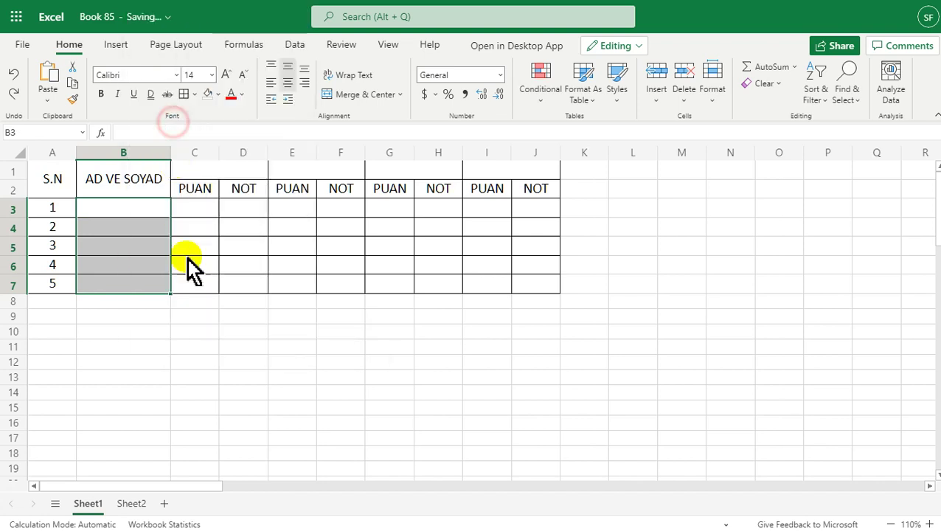
click(215, 336)
drag(170, 151, 191, 152)
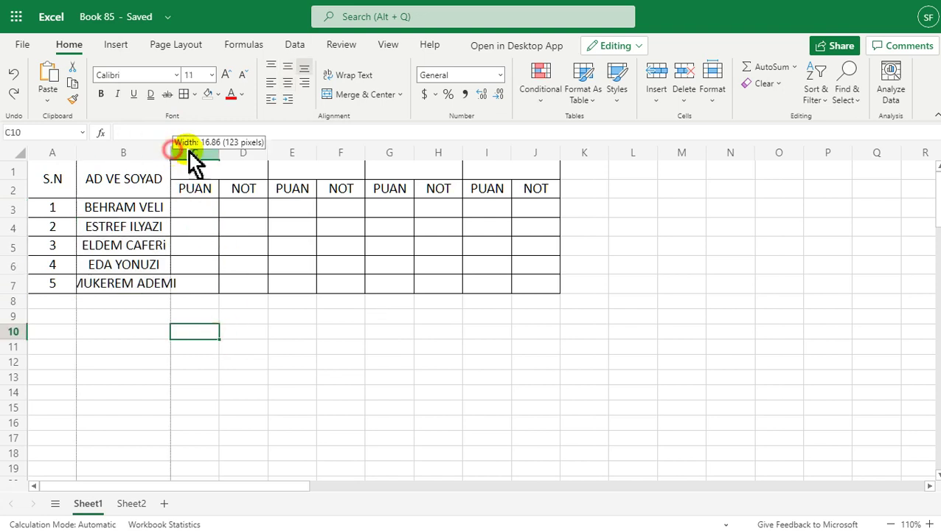
- Shade the S.N and AD VE SOYAD header cells grey
click(310, 334)
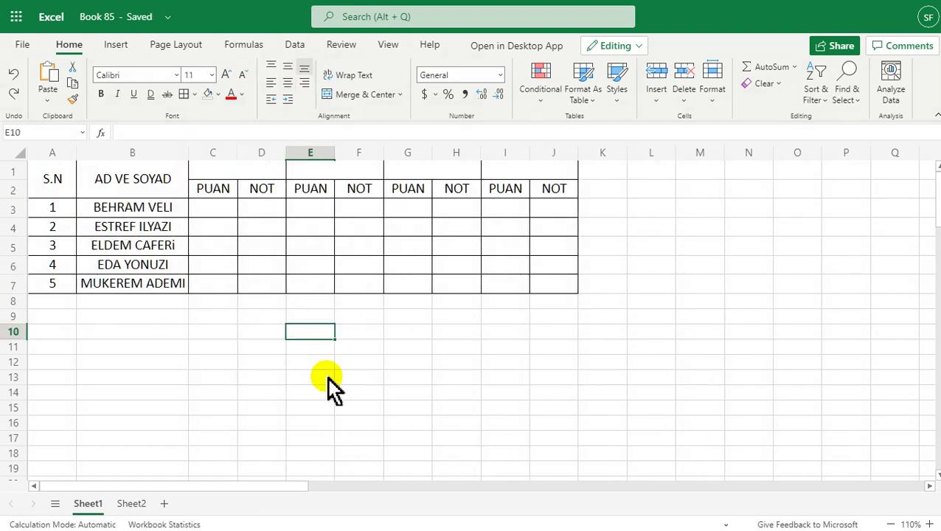
drag(60, 186, 159, 185)
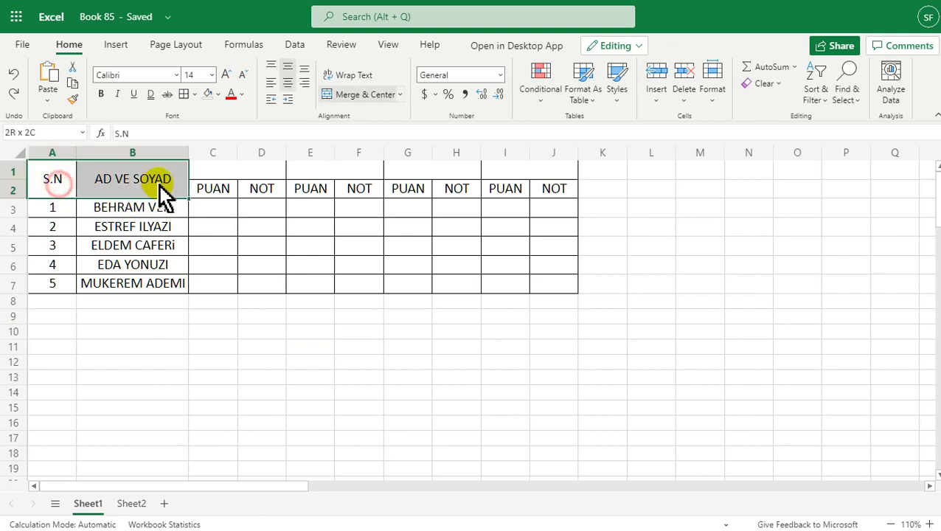
click(219, 96)
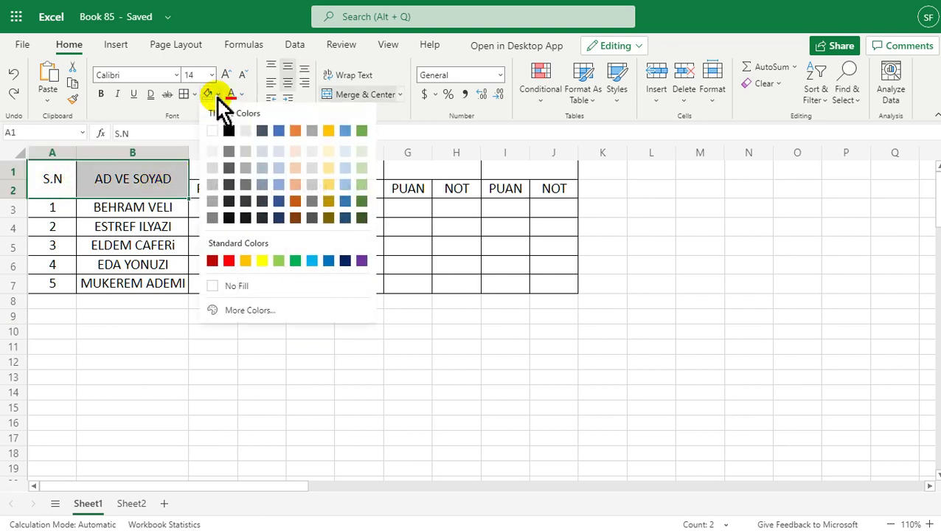
click(242, 153)
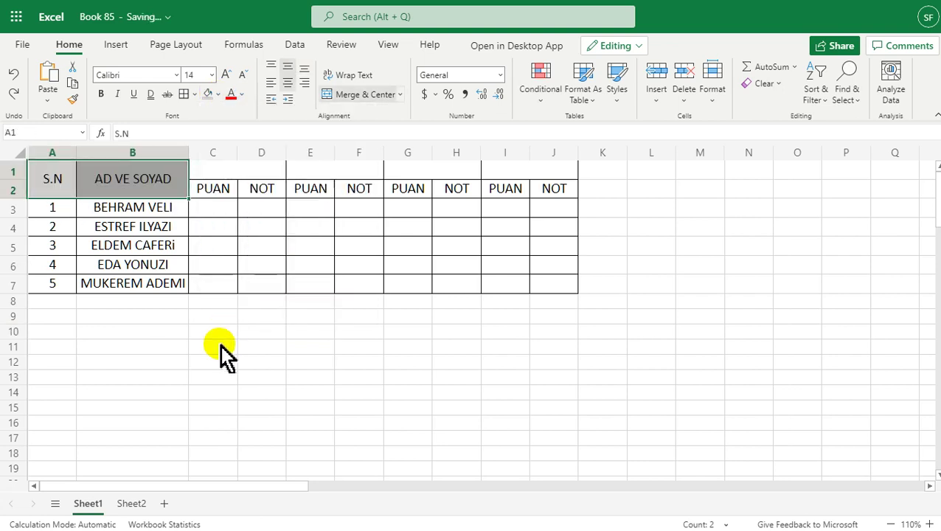
click(219, 345)
- Enter SINAV 1 in the merged cell C1:D1
click(216, 171)
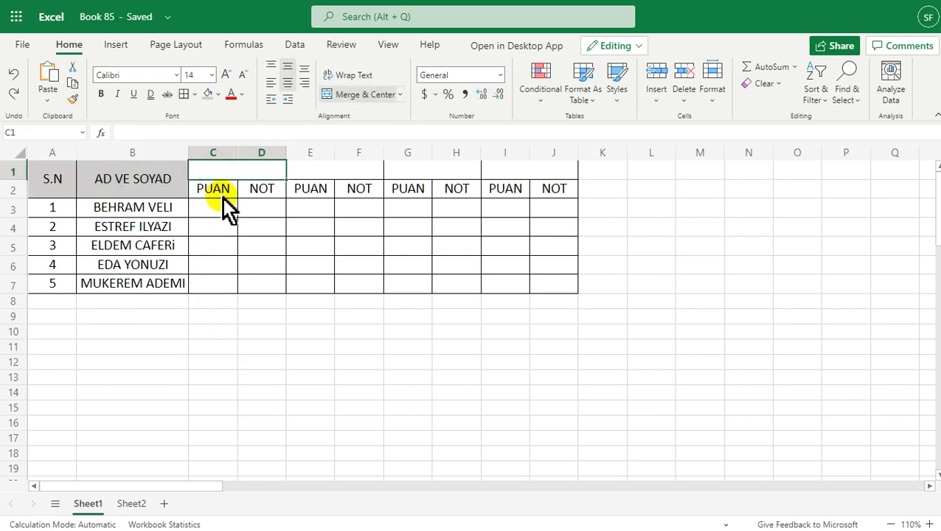
text(SINAV 1)
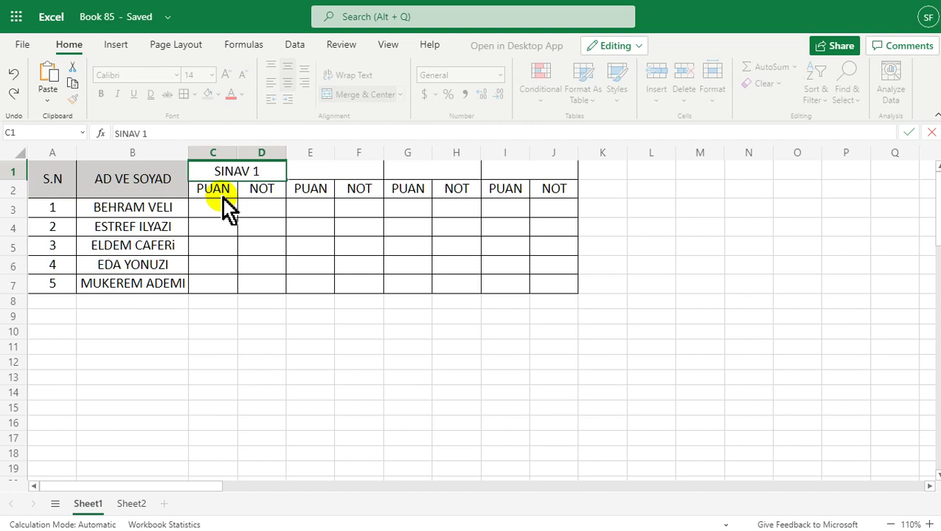
click(277, 311)
click(246, 177)
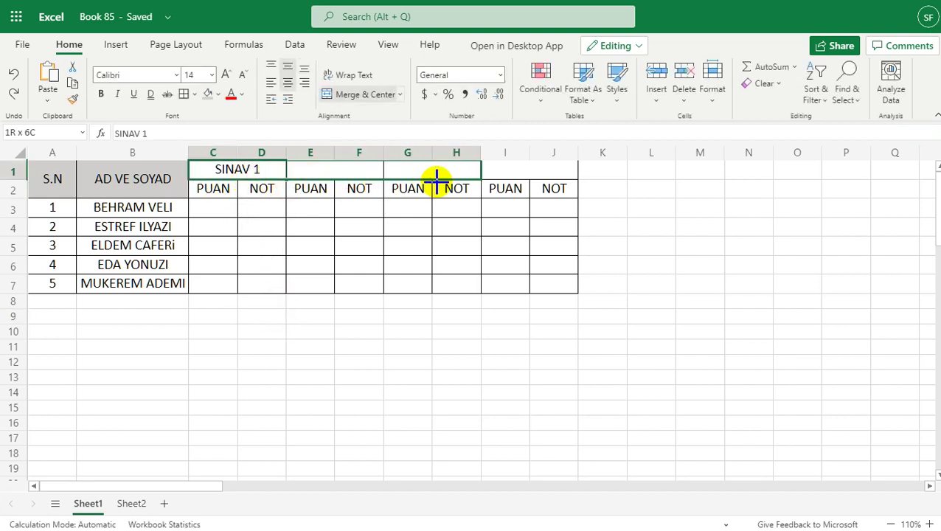
- Fill SINAV 2–4 across row 1, shade them grey, and bold the exam and AD VE SOYAD headers
drag(285, 179, 522, 182)
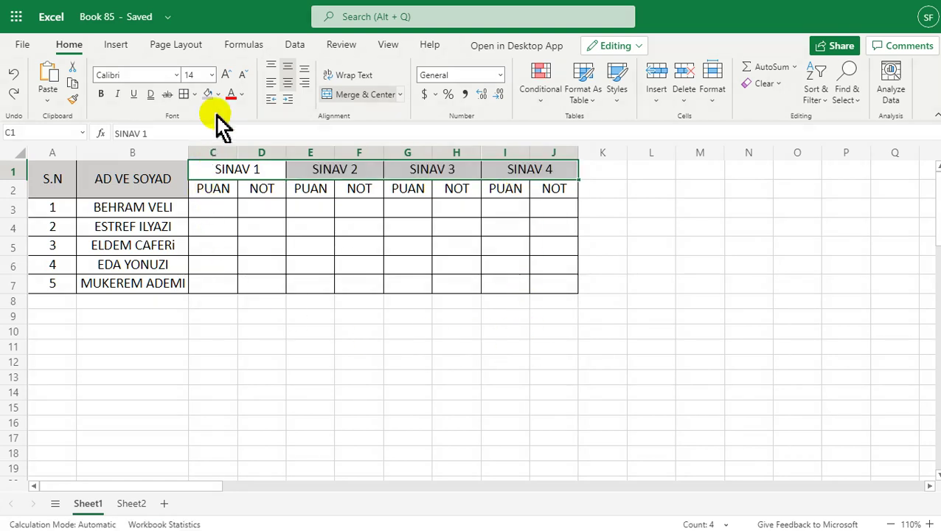
click(209, 94)
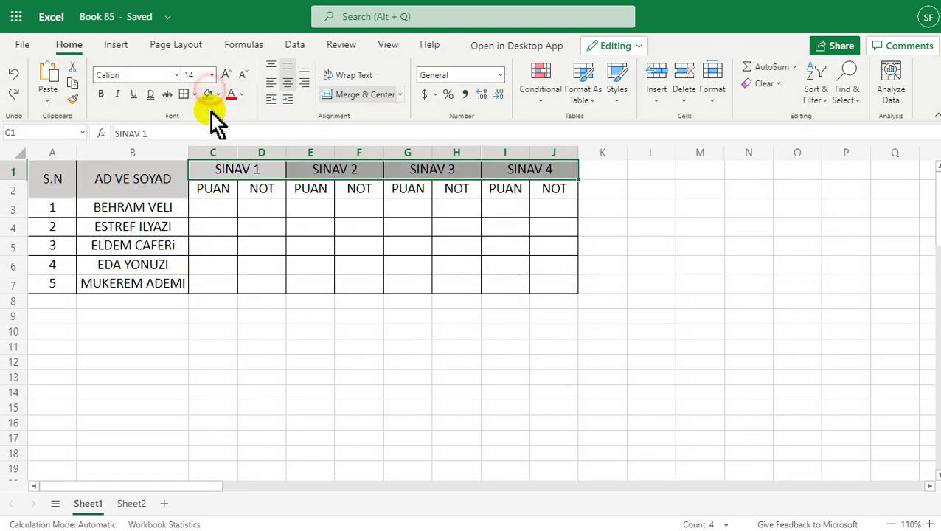
click(101, 95)
click(115, 192)
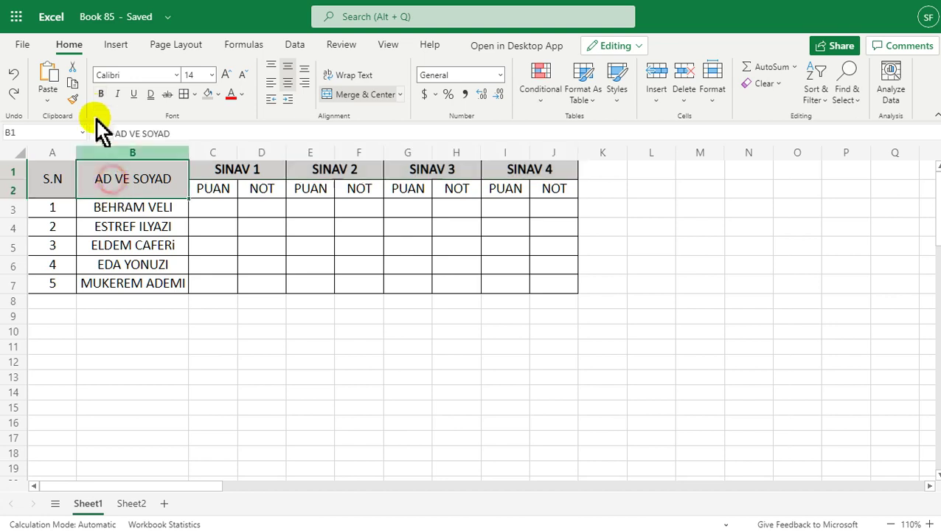
click(101, 94)
click(51, 183)
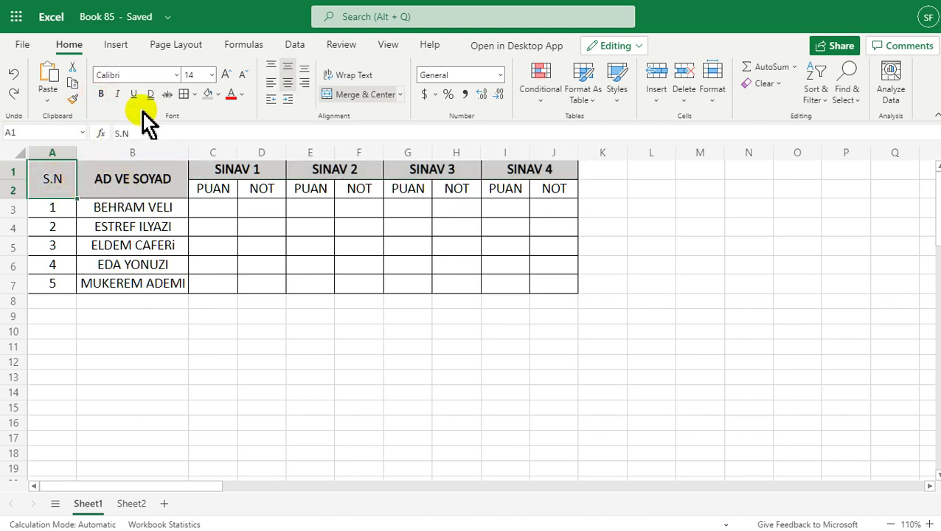
- Italicise the PUAN and NOT labels in C2:J2
drag(212, 188, 539, 189)
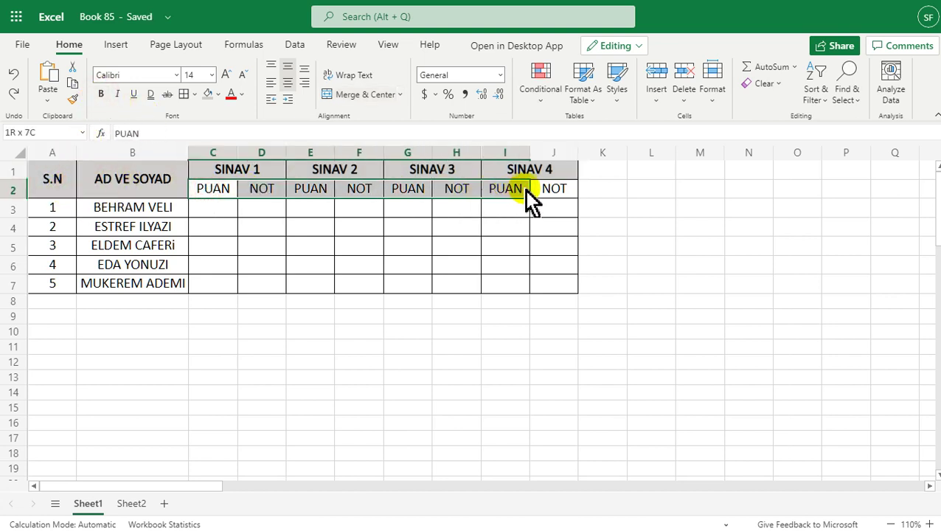
click(118, 101)
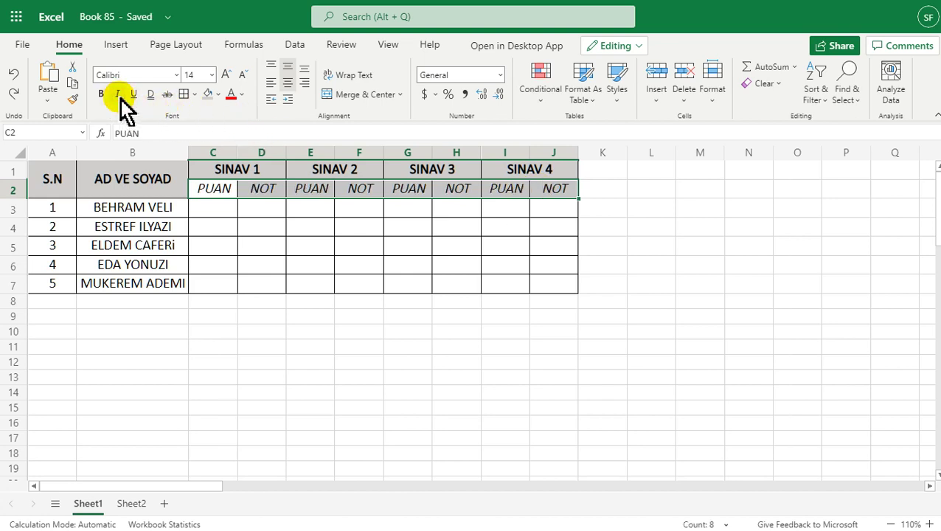
click(262, 210)
click(214, 317)
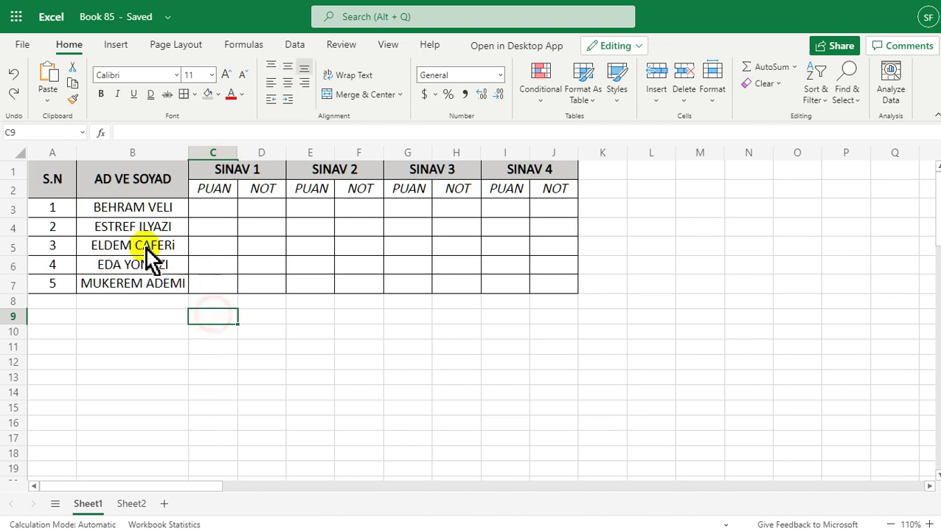
drag(59, 210, 133, 284)
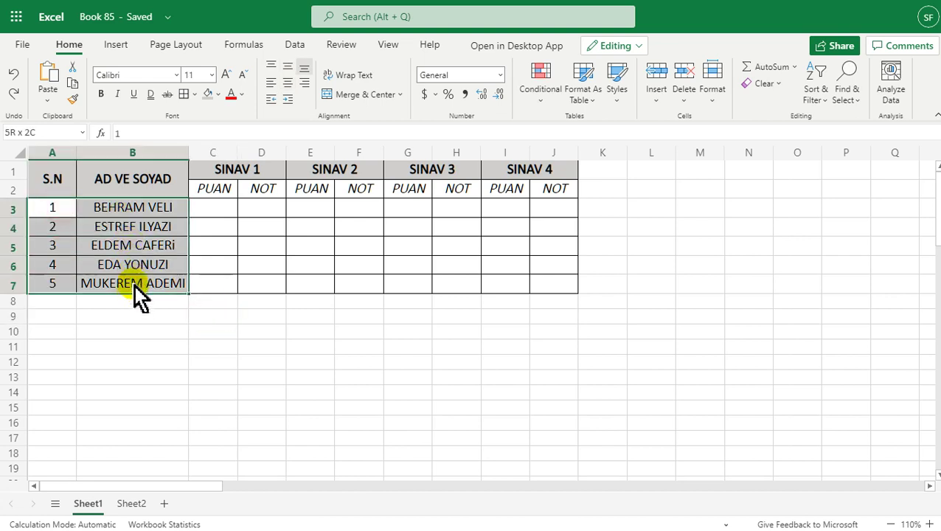
- Fill the serial numbers and student names with light gold
click(218, 94)
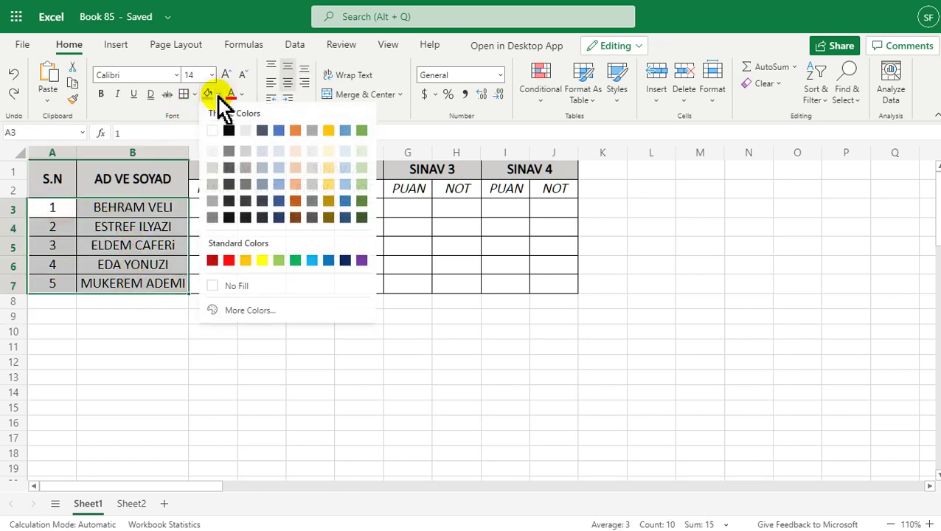
click(332, 168)
click(275, 348)
- Fill the PUAN columns C, E, G and I (rows 2–7) orange
drag(214, 189, 225, 286)
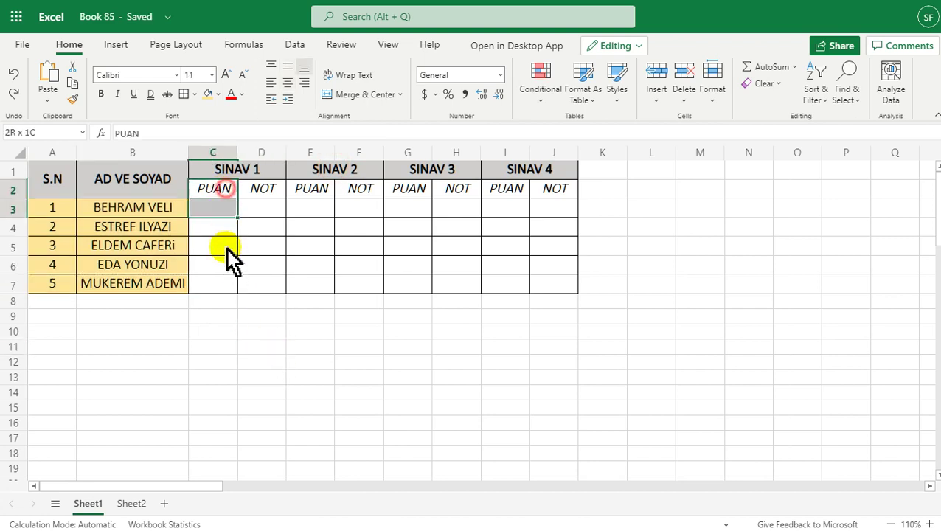
click(218, 94)
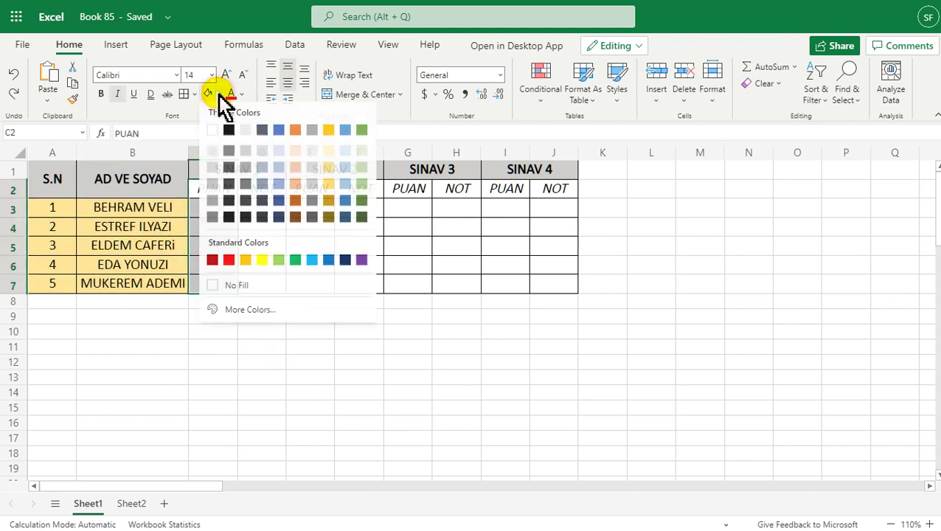
click(297, 185)
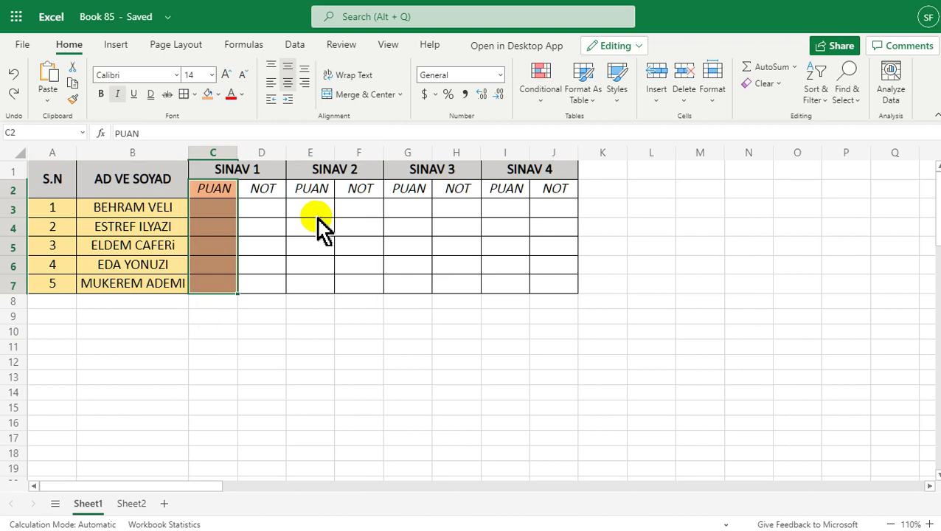
drag(322, 184, 310, 280)
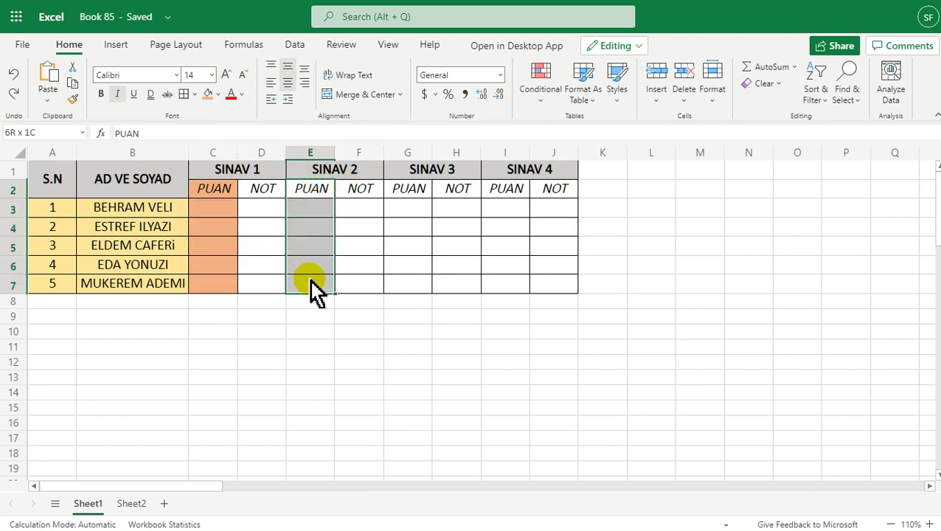
click(210, 94)
drag(423, 191, 419, 288)
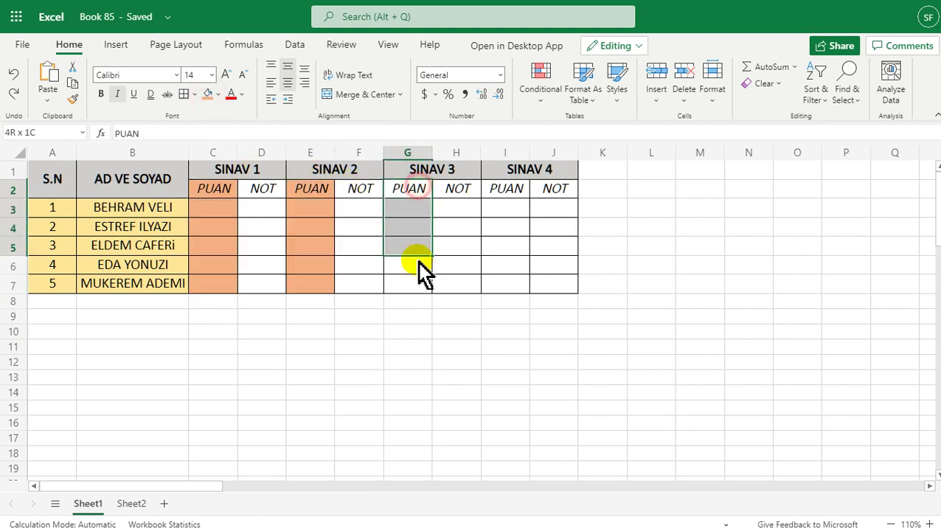
click(209, 94)
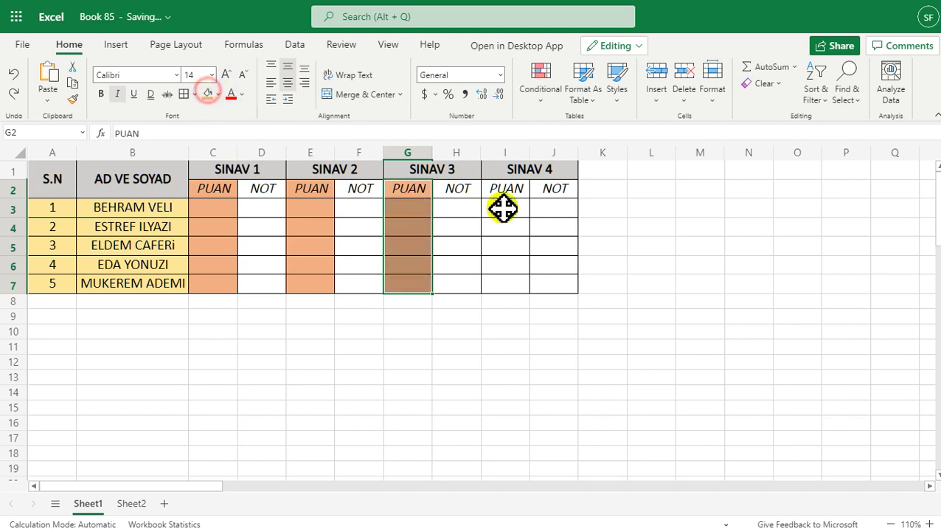
drag(506, 189, 508, 284)
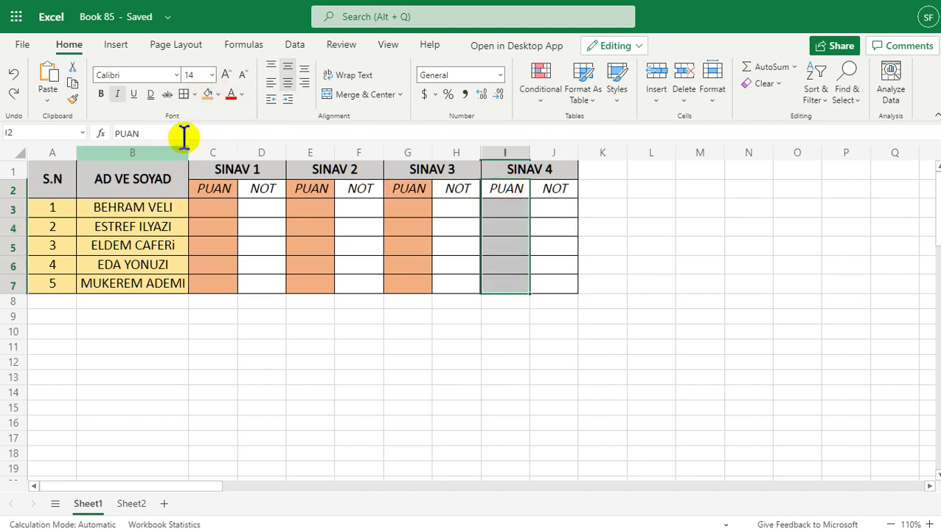
click(209, 96)
click(440, 317)
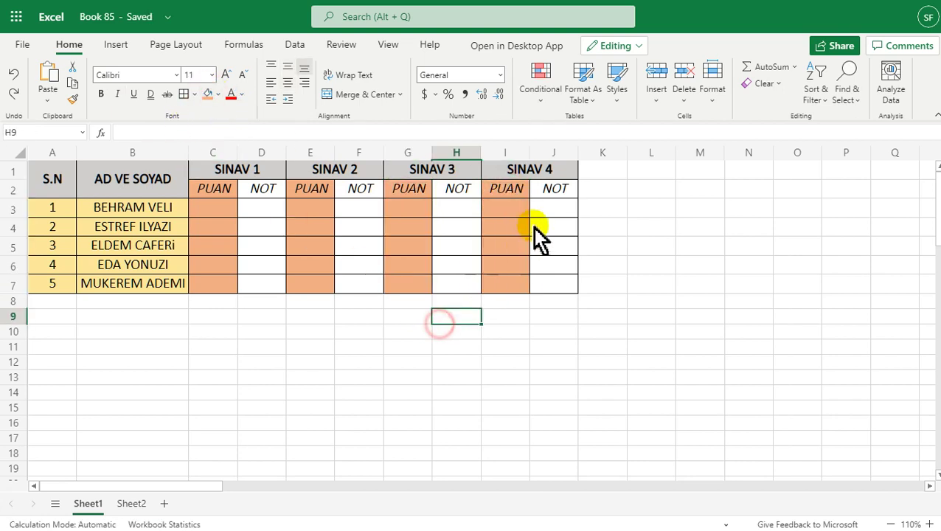
- Shade the SINAV 1 NOT column D2:D7 light peach
drag(270, 193, 272, 284)
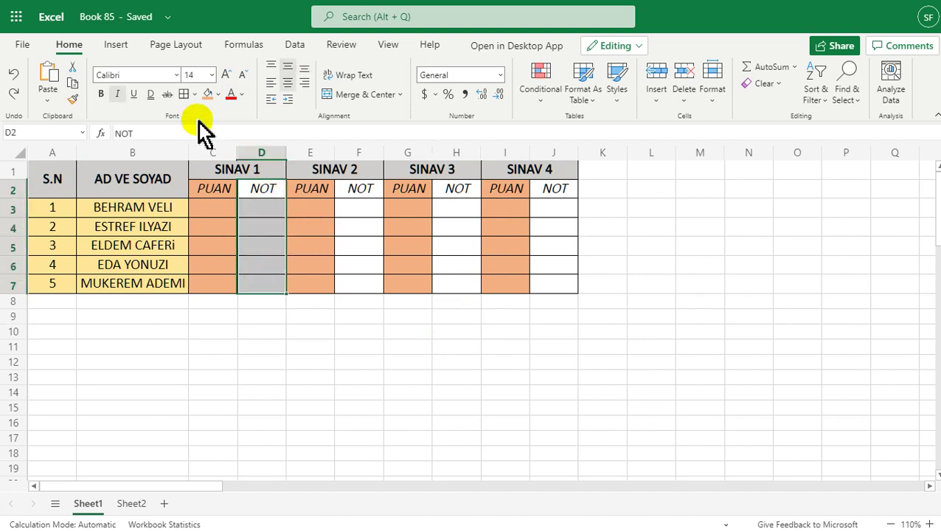
click(219, 96)
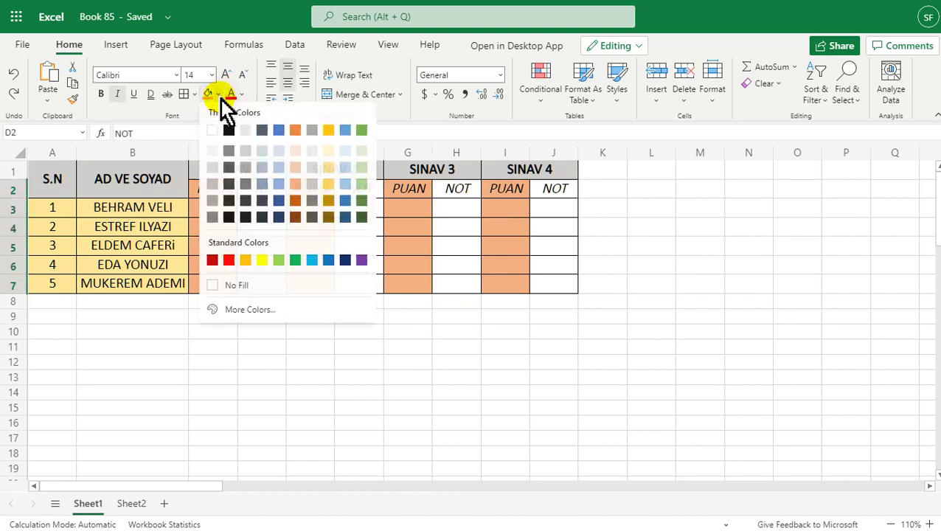
click(301, 186)
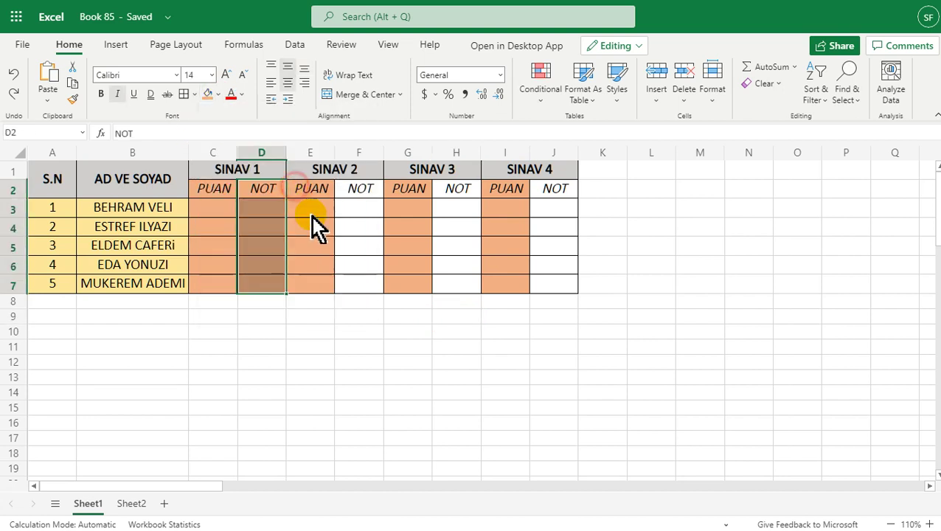
click(219, 95)
click(298, 174)
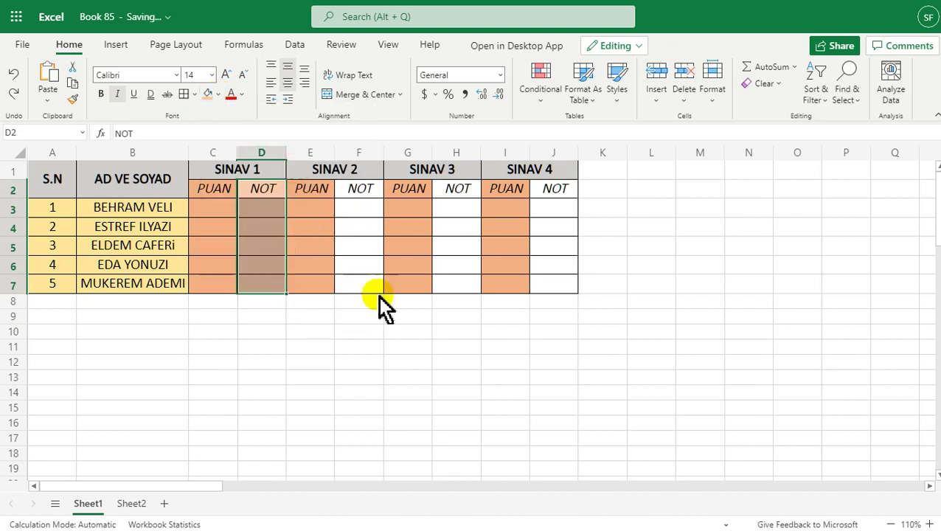
- Apply the same light peach fill to the NOT columns F, H and J
drag(358, 192, 359, 284)
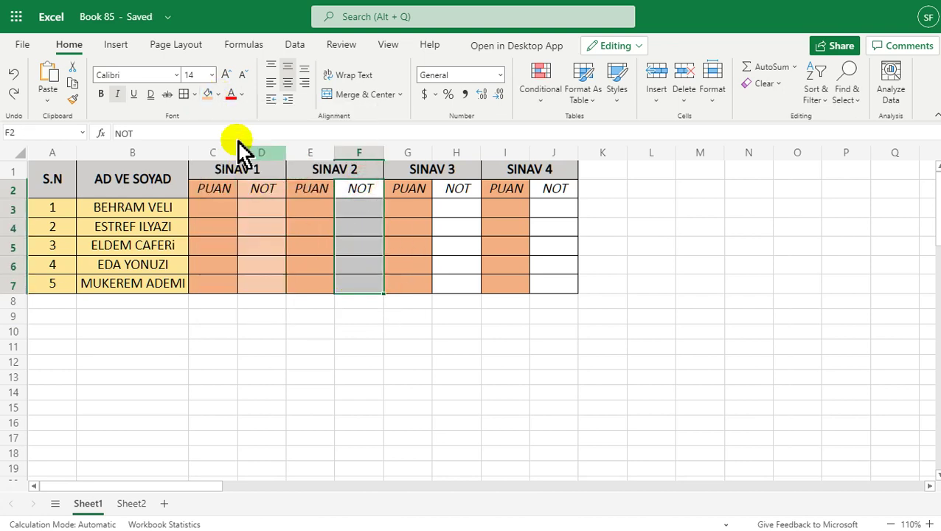
click(210, 95)
drag(455, 190, 455, 284)
click(210, 95)
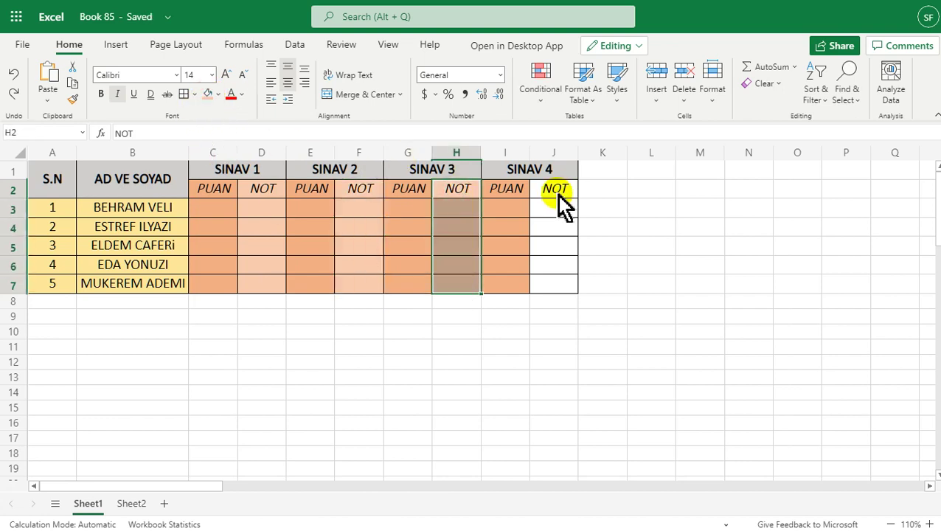
drag(557, 190, 560, 287)
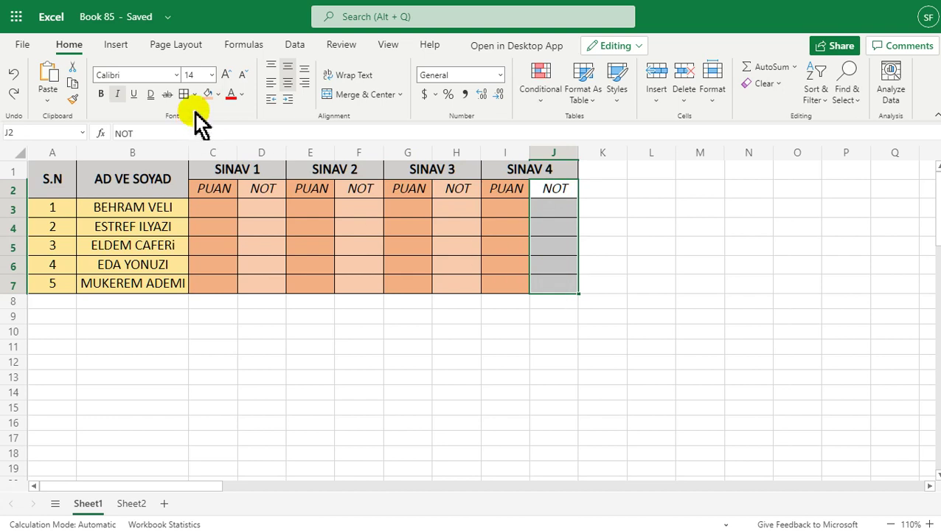
click(209, 95)
click(352, 332)
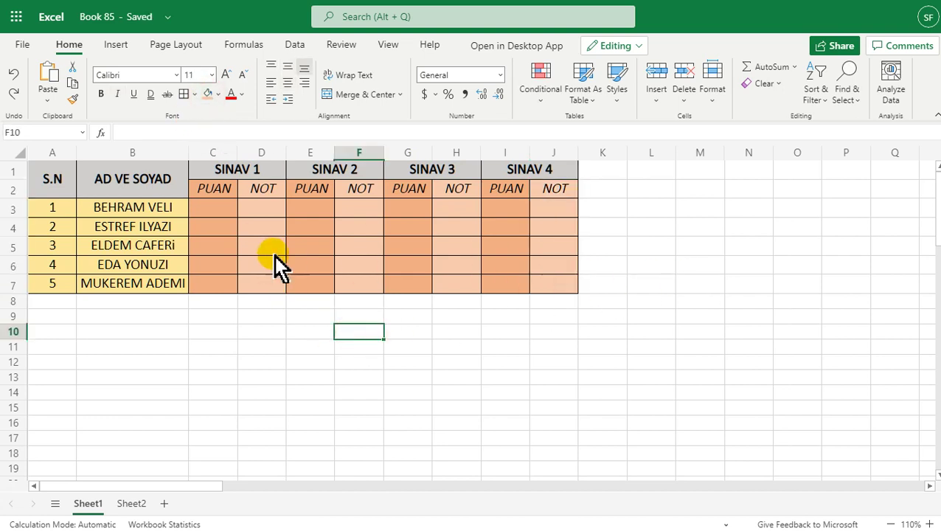
click(219, 213)
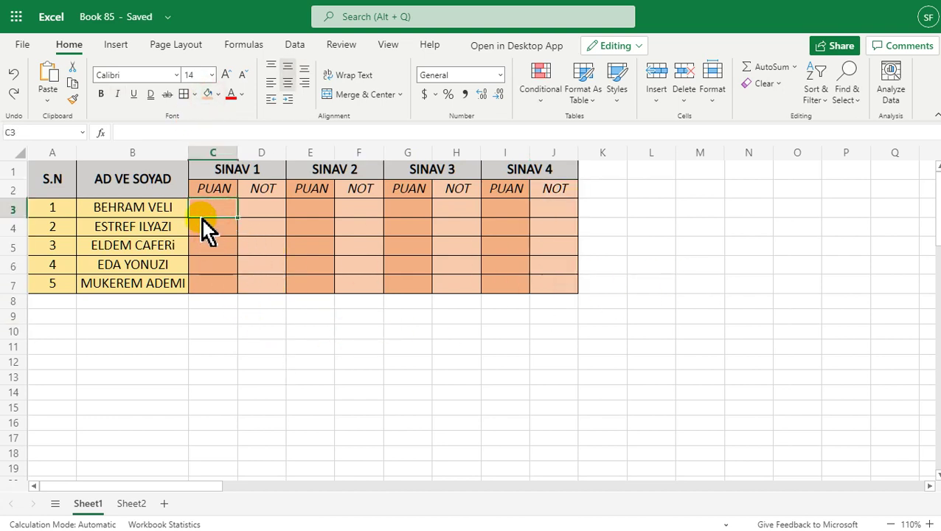
- Enter the SINAV 1 scores 90, 56, 85, 35 and 46 down the column
text(90)
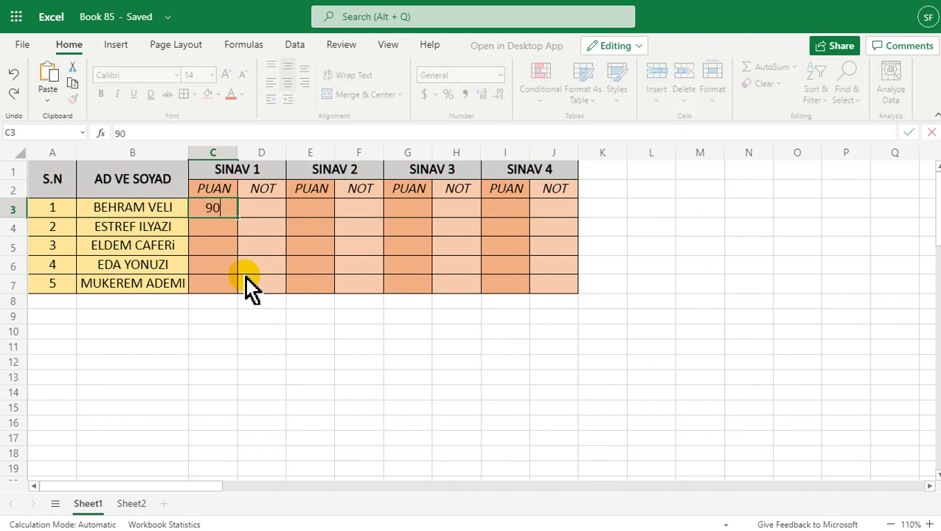
key(Return)
text(56)
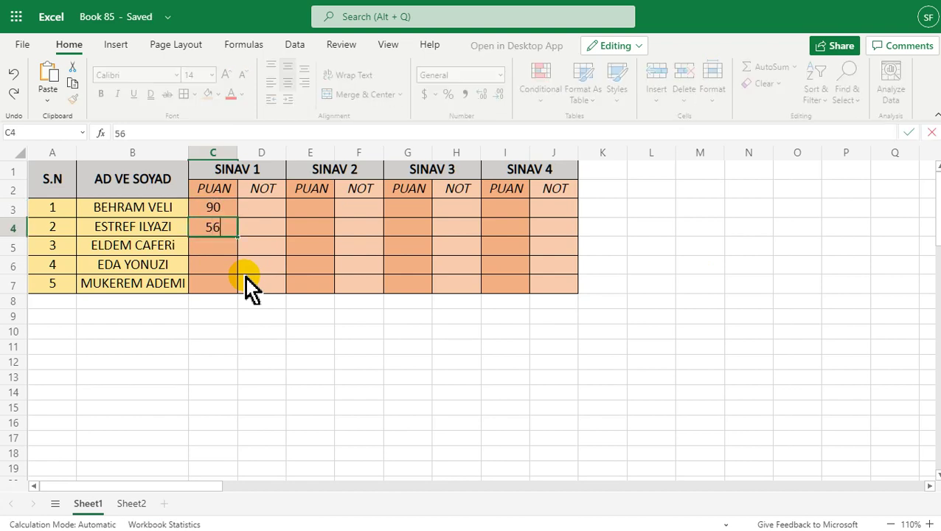
key(Return)
text(85)
key(Return)
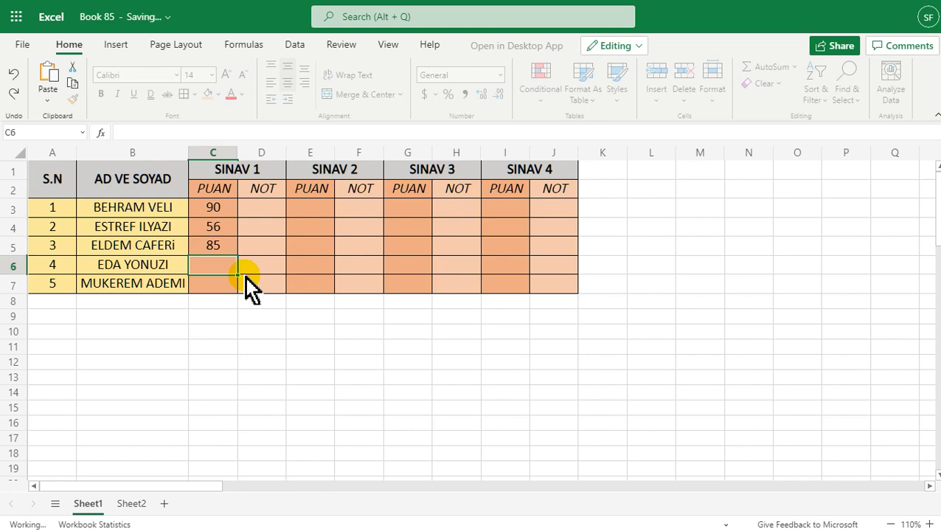
text(35)
key(Return)
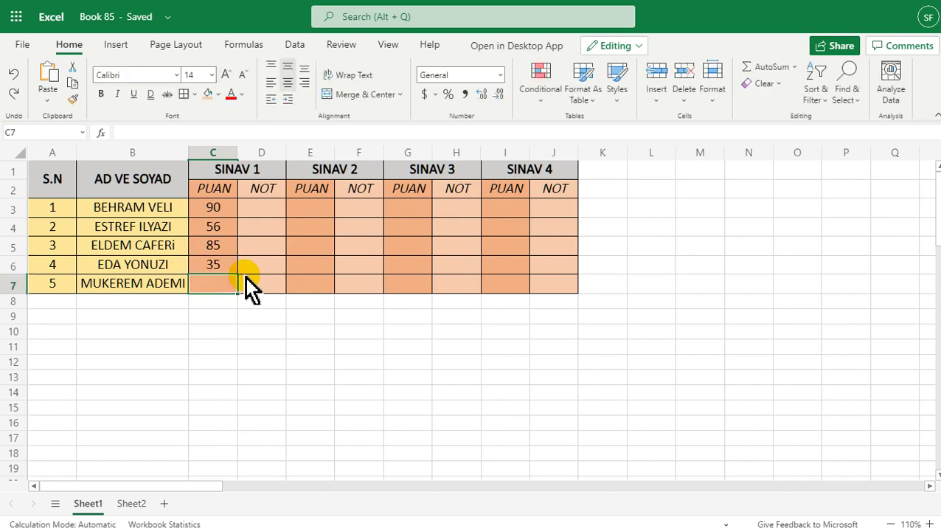
text(46)
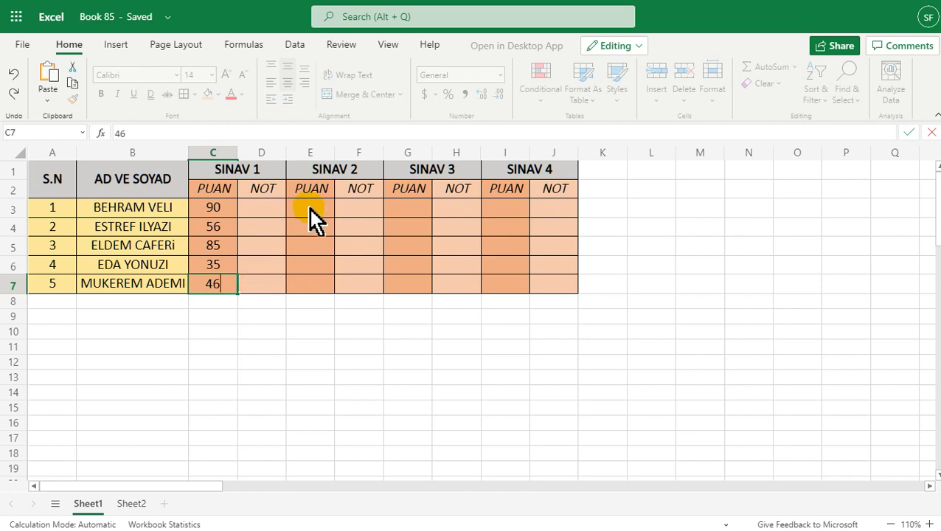
- Enter the SINAV 2 scores 96, 85, 67, 74 and 55 for the five students
click(309, 210)
text(1)
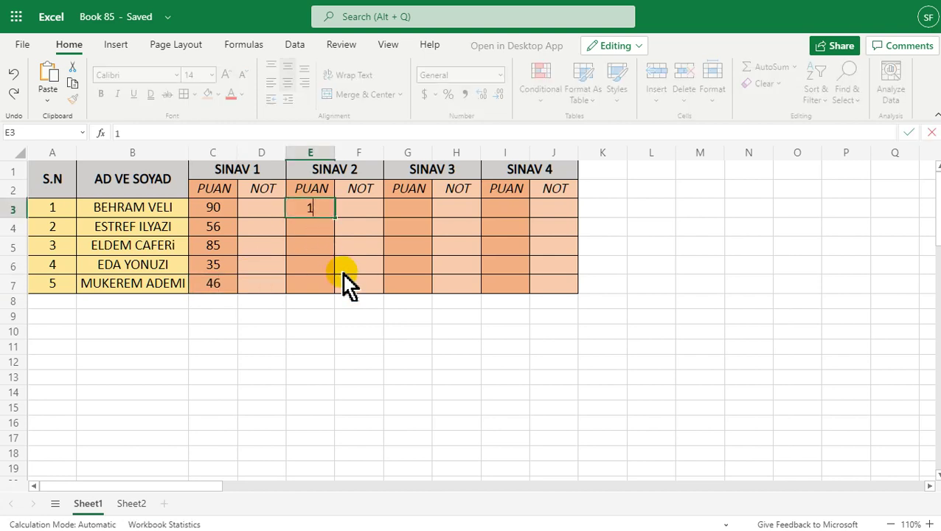
key(BackSpace)
text(96)
key(Return)
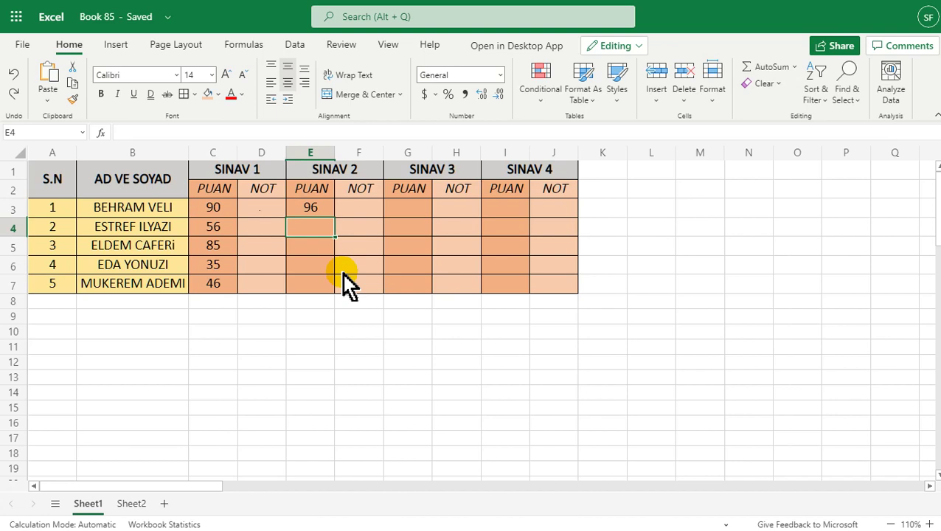
text(85)
key(Return)
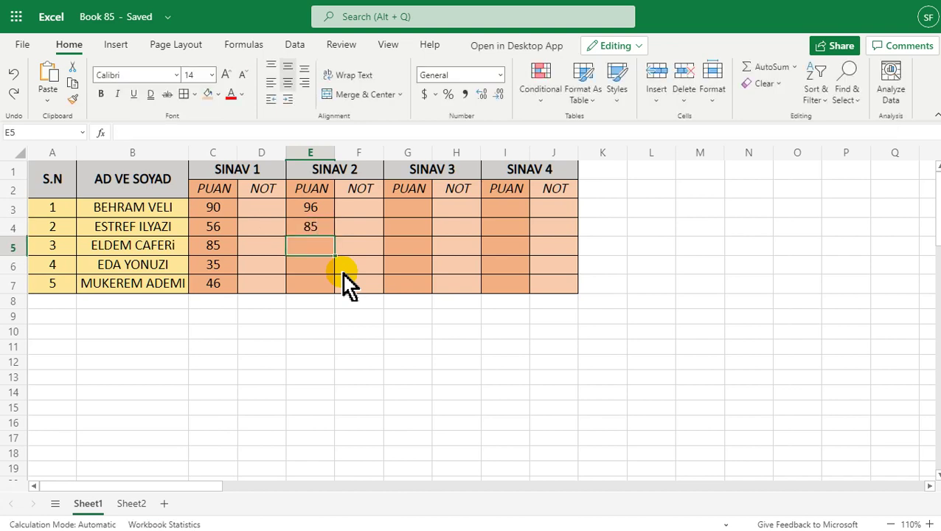
text(67)
key(Return)
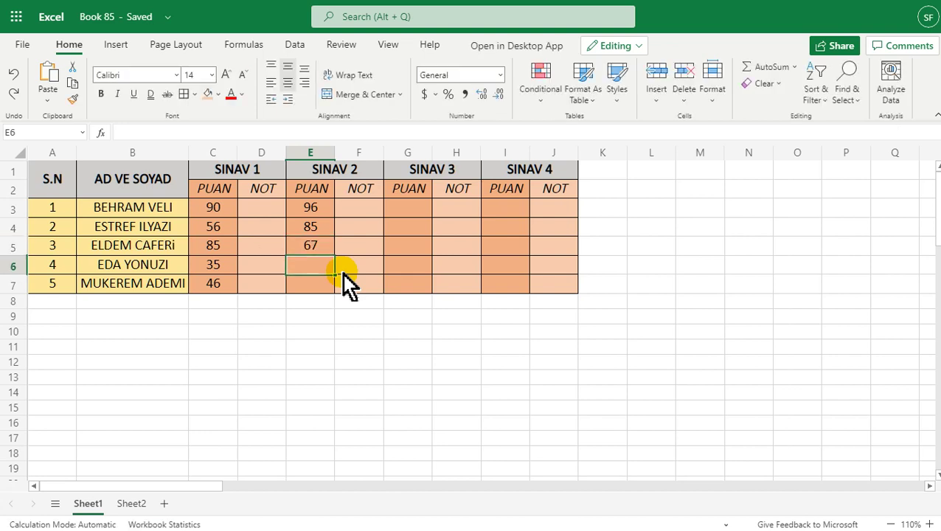
text(74)
key(Return)
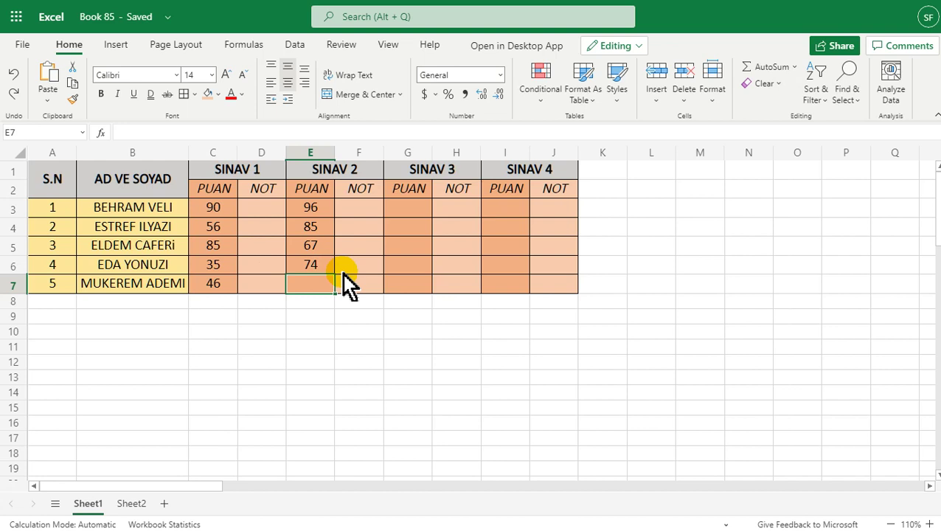
text(5)
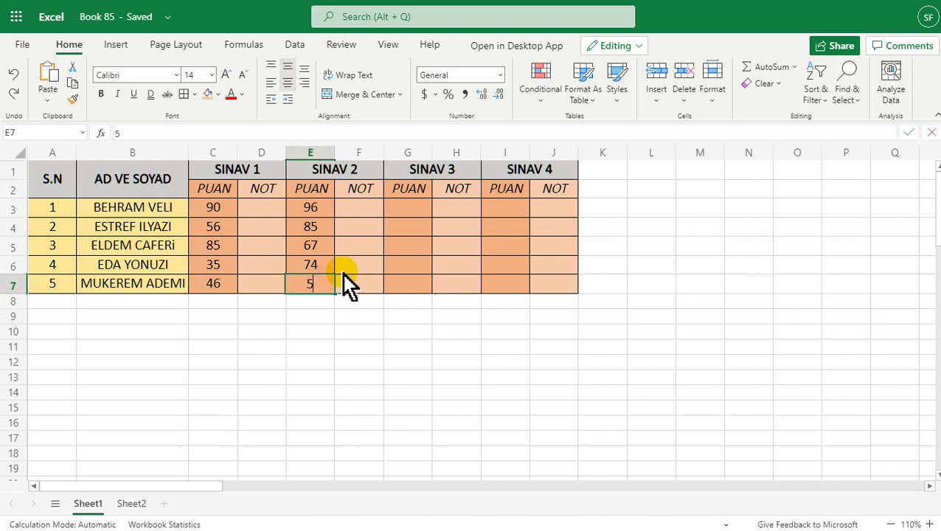
text(5)
- Enter the SINAV 3 scores 86, 90, 59, 63 and 45
click(398, 209)
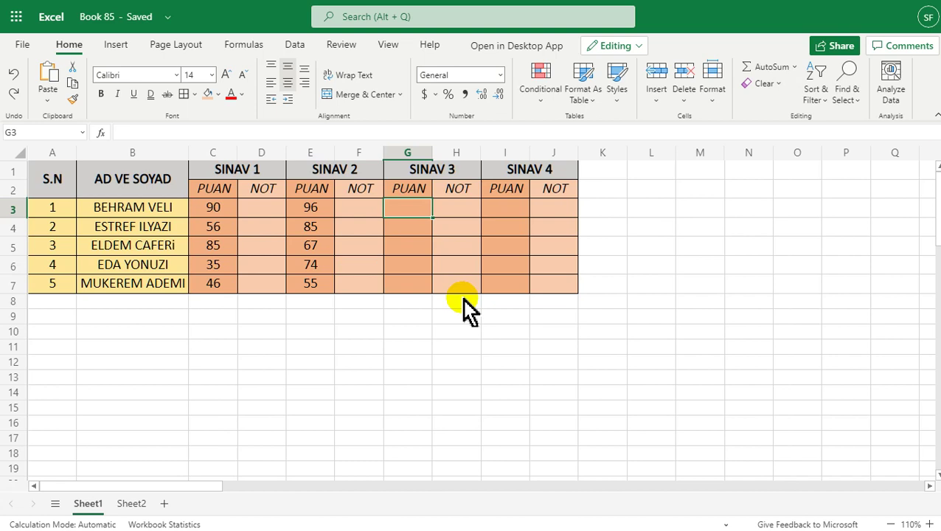
text(86)
key(Return)
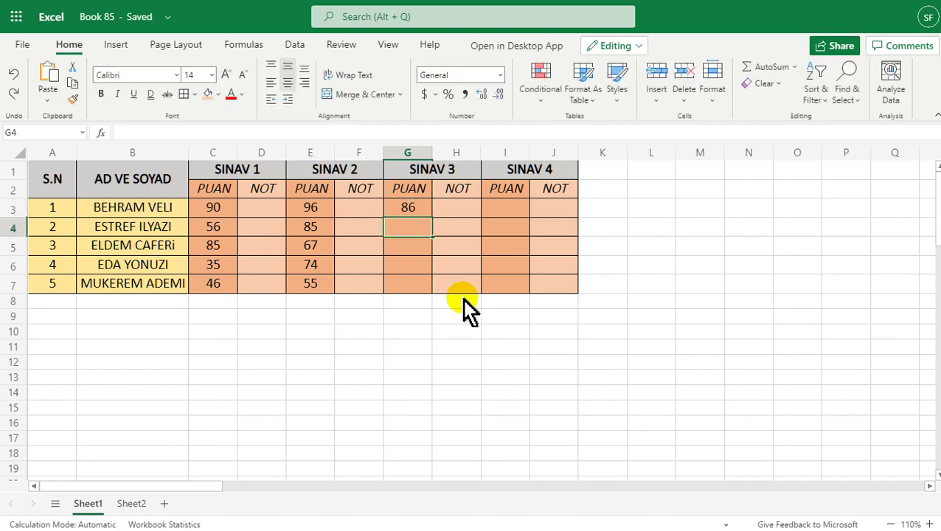
text(90)
key(Return)
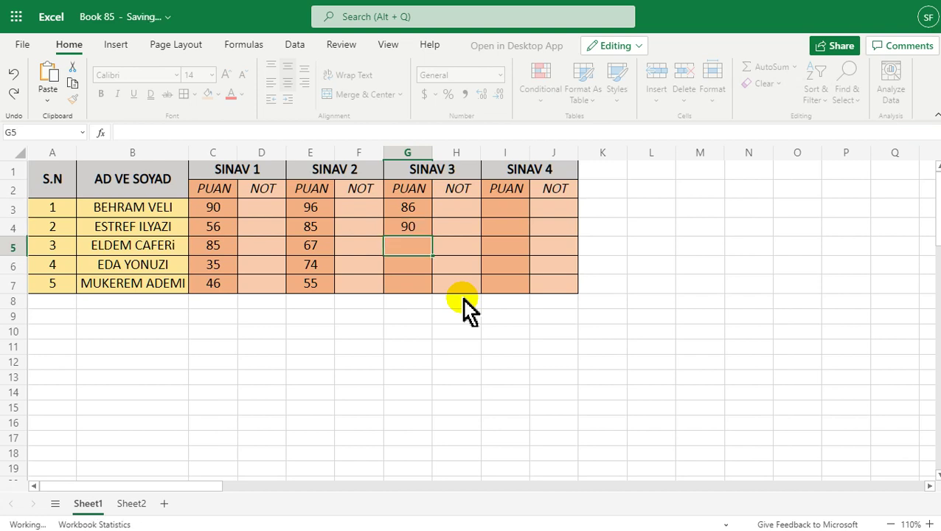
text(5)
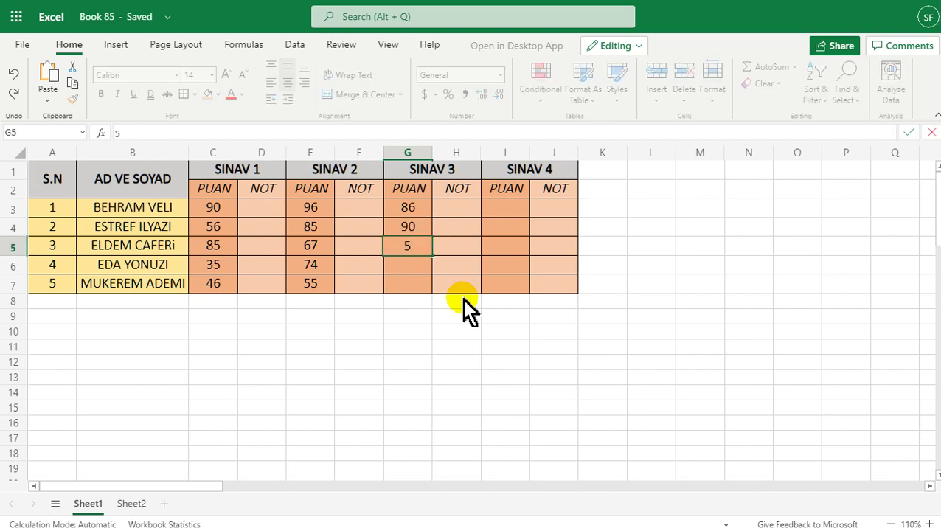
text(9)
key(Return)
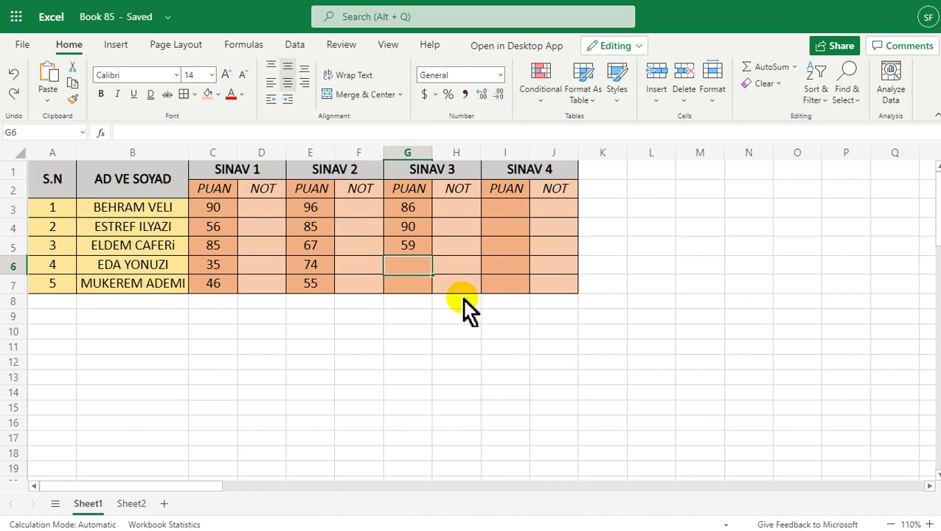
text(63)
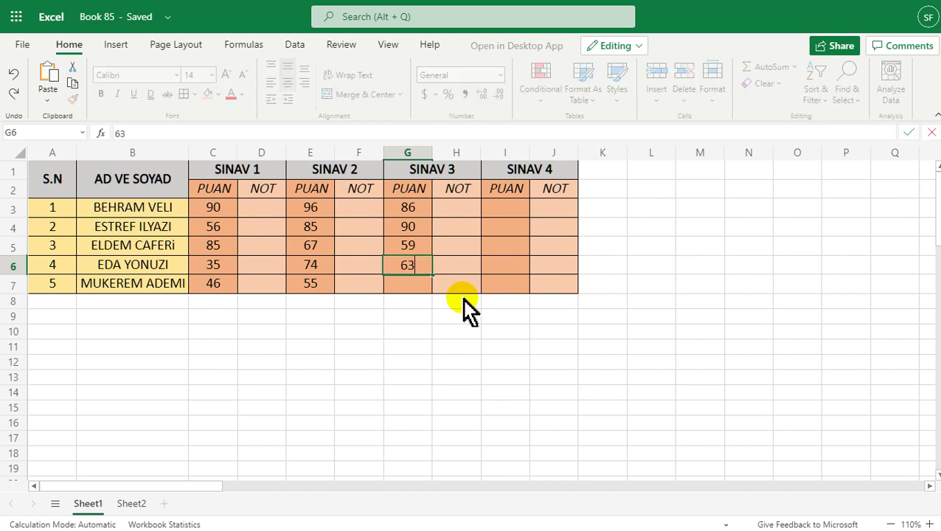
key(Return)
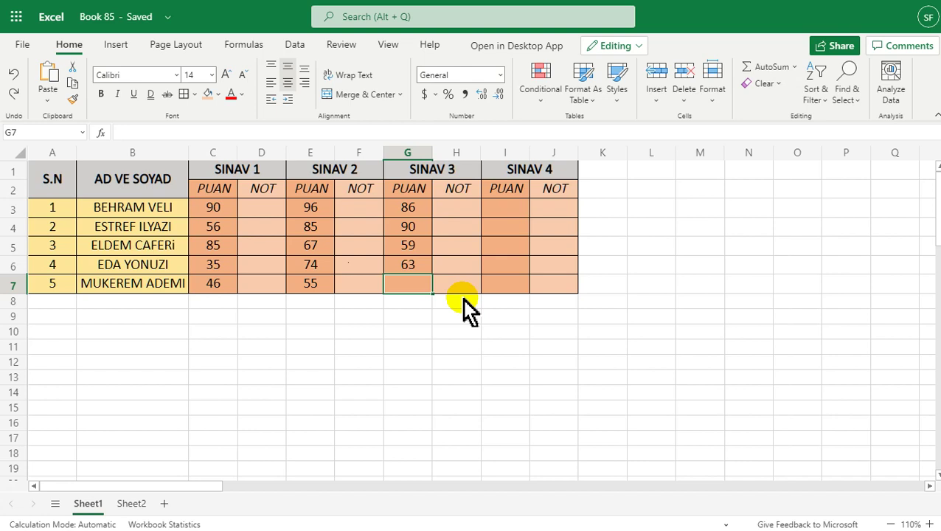
text(45)
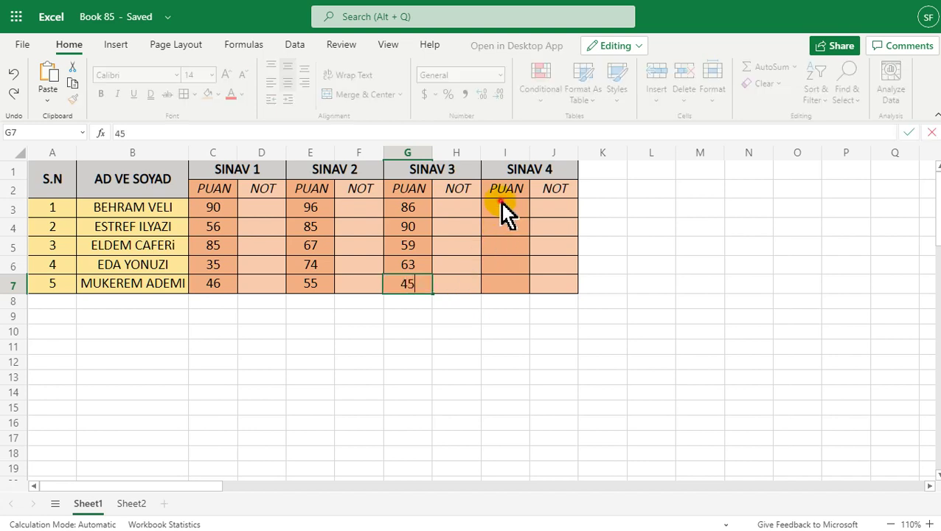
- Enter the SINAV 4 scores 89, 63, 45, 64 and 59 in I3:I7
click(501, 205)
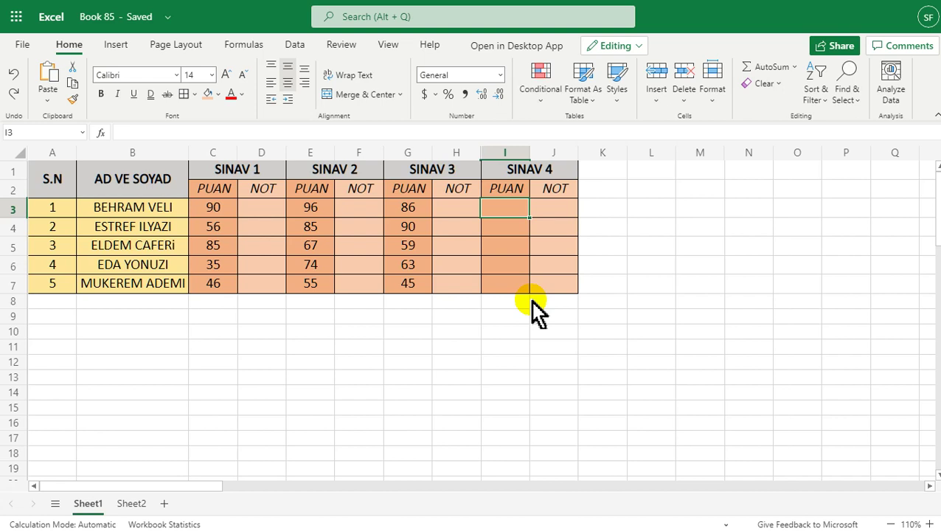
text(89)
key(Return)
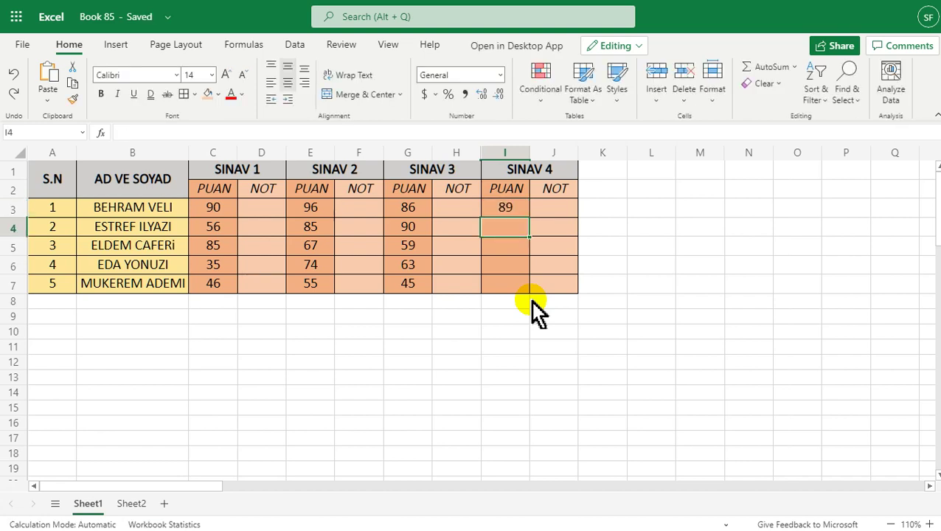
text(63)
key(Return)
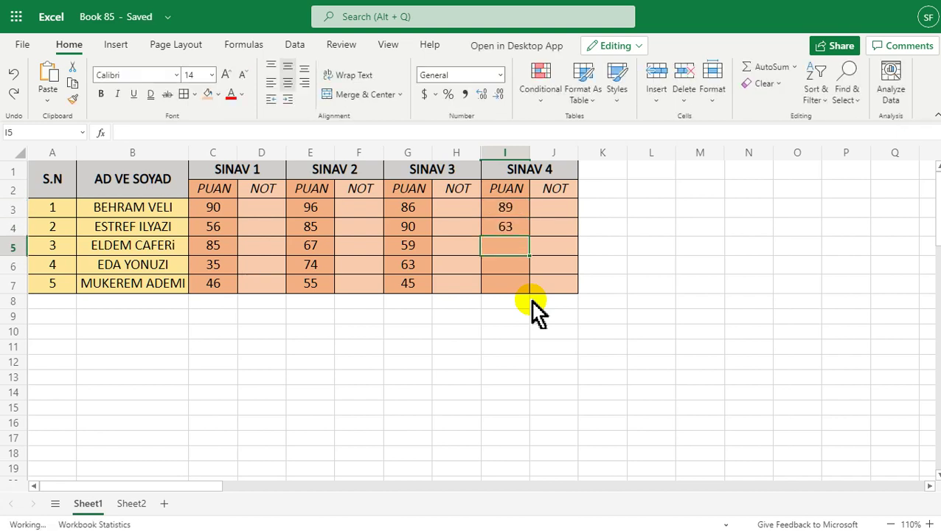
text(45)
key(Return)
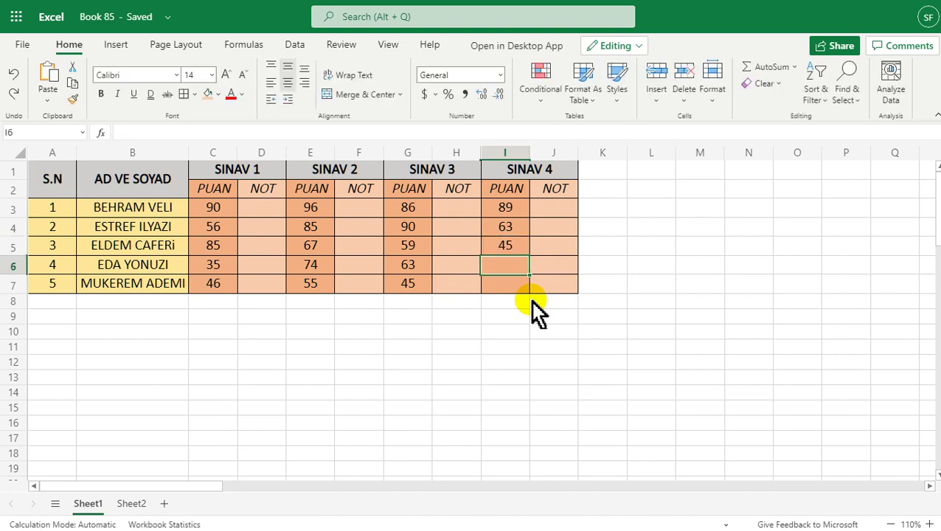
text(64)
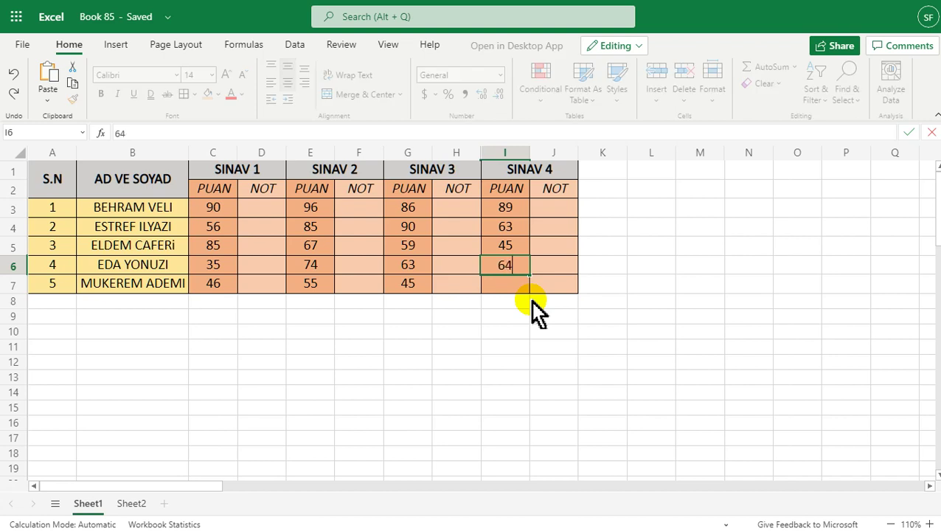
key(Return)
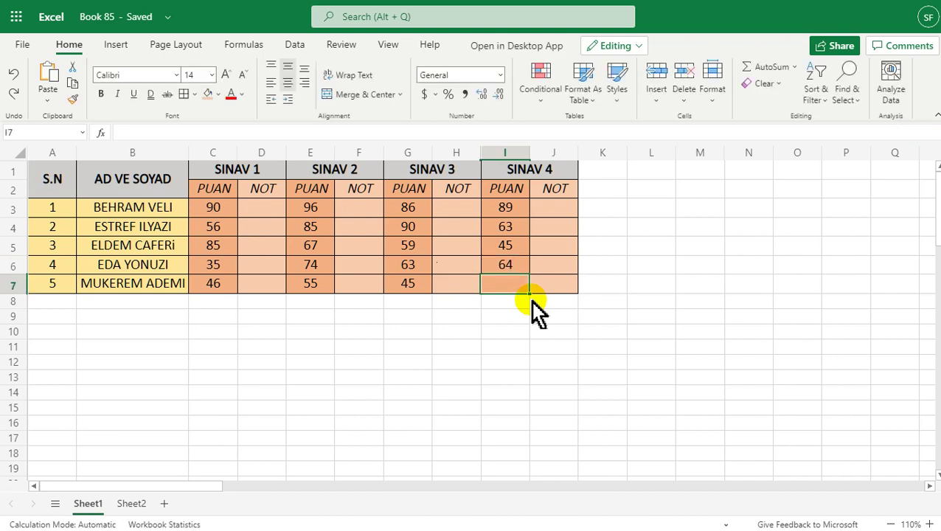
text(49)
key(BackSpace)
key(BackSpace)
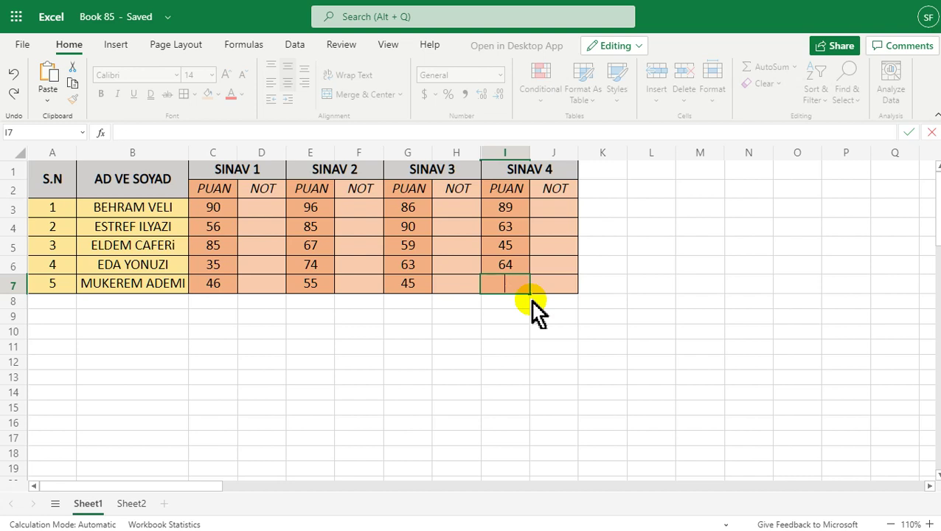
text(59)
click(550, 347)
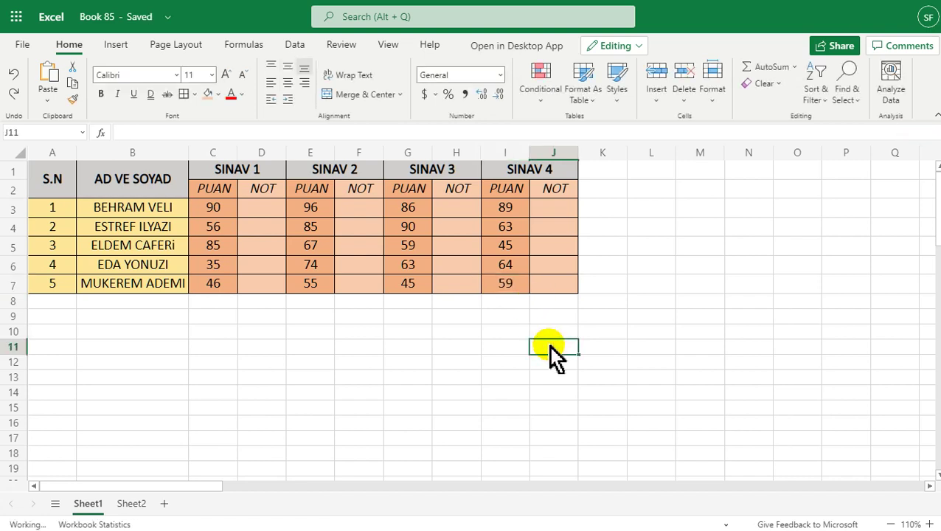
- In D3, start the formula =if(C3, correcting keyboard-layout typos along the way
click(251, 206)
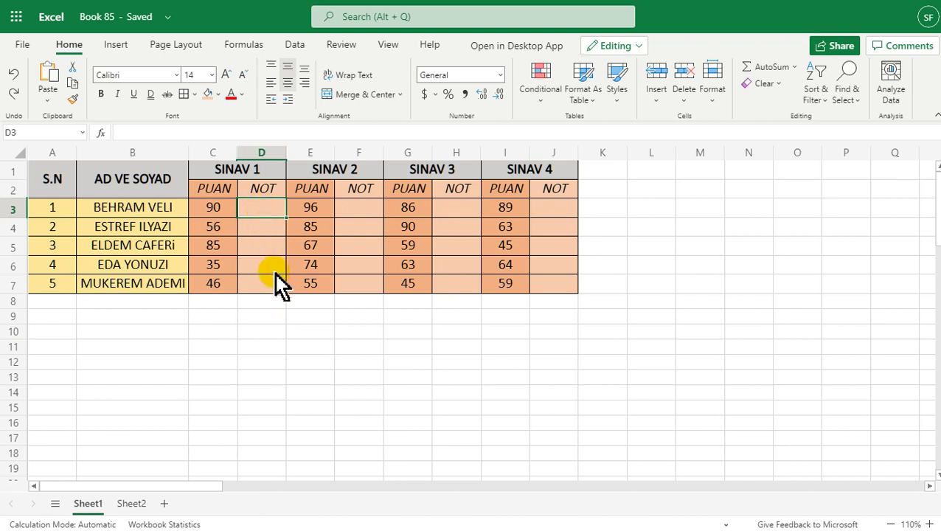
key(F2)
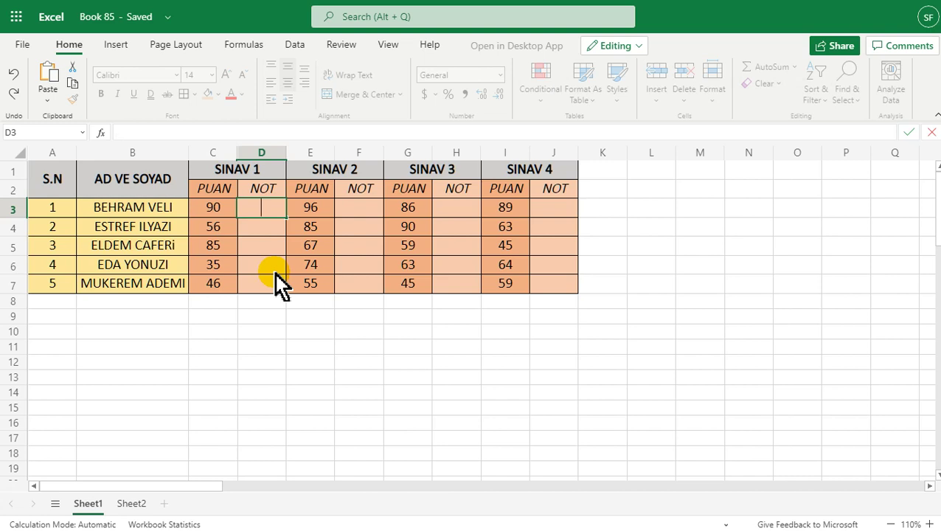
text(=)
text(иф)
key(BackSpace)
key(BackSpace)
text(if)
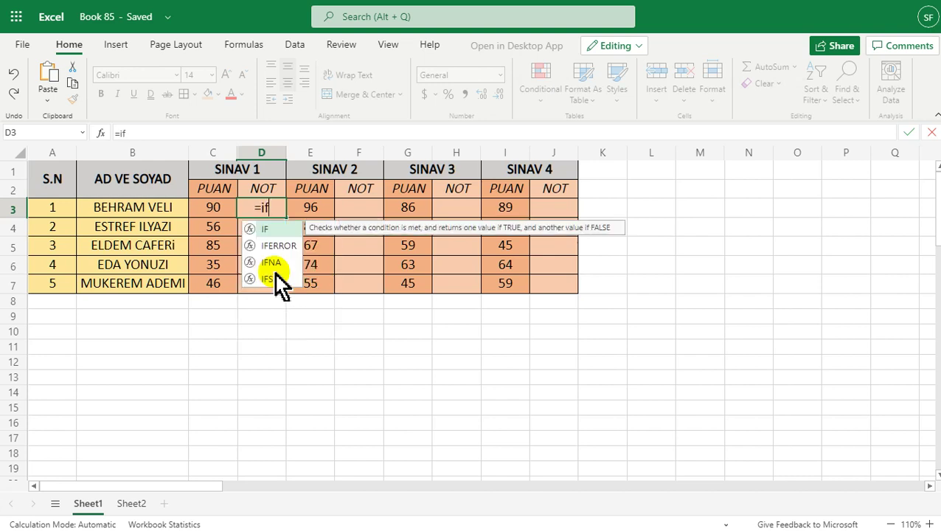
text())
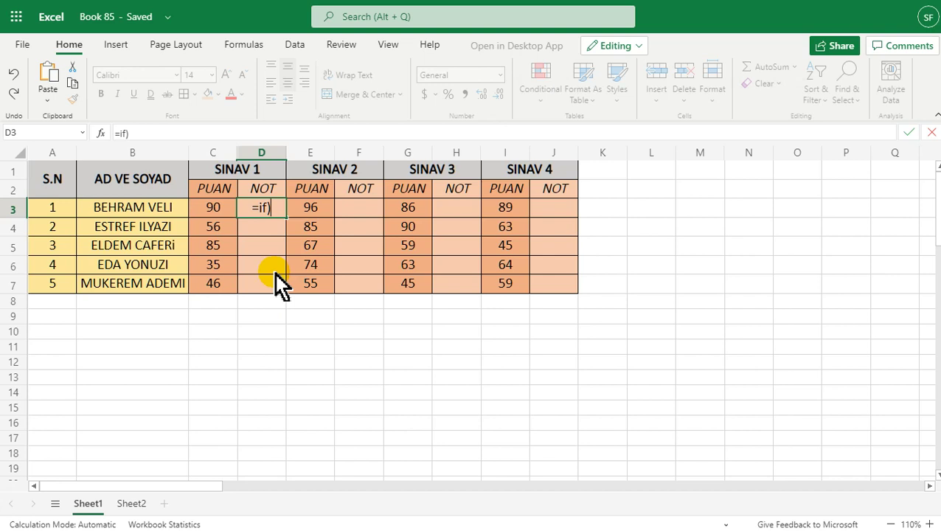
key(BackSpace)
text())
key(BackSpace)
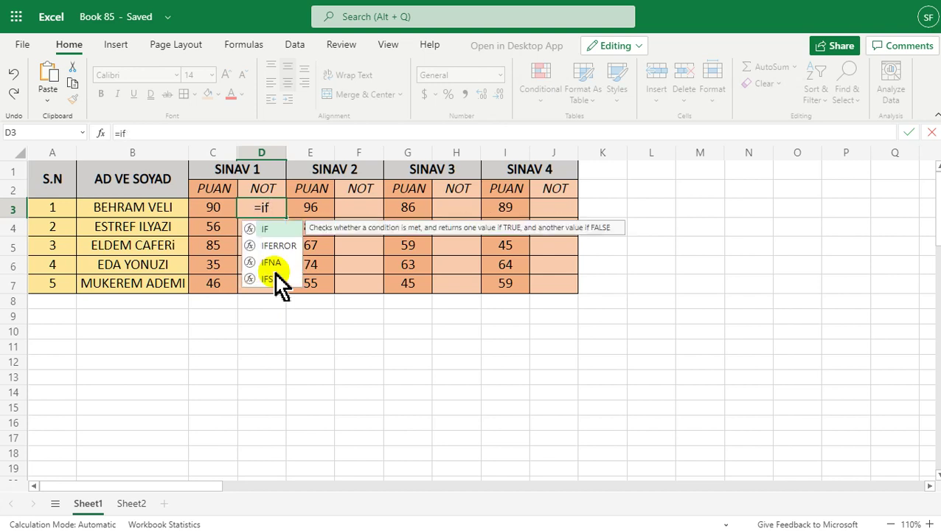
text(()
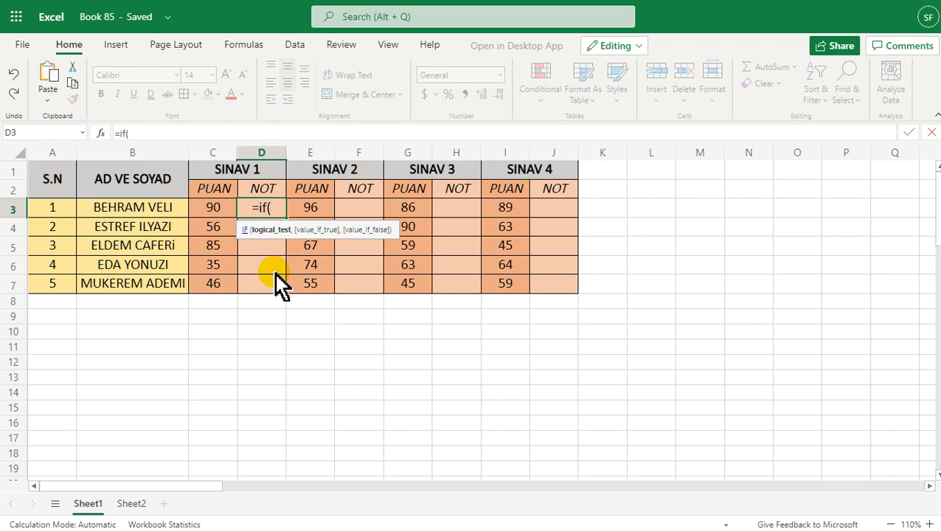
text(-)
key(BackSpace)
text(=)
key(BackSpace)
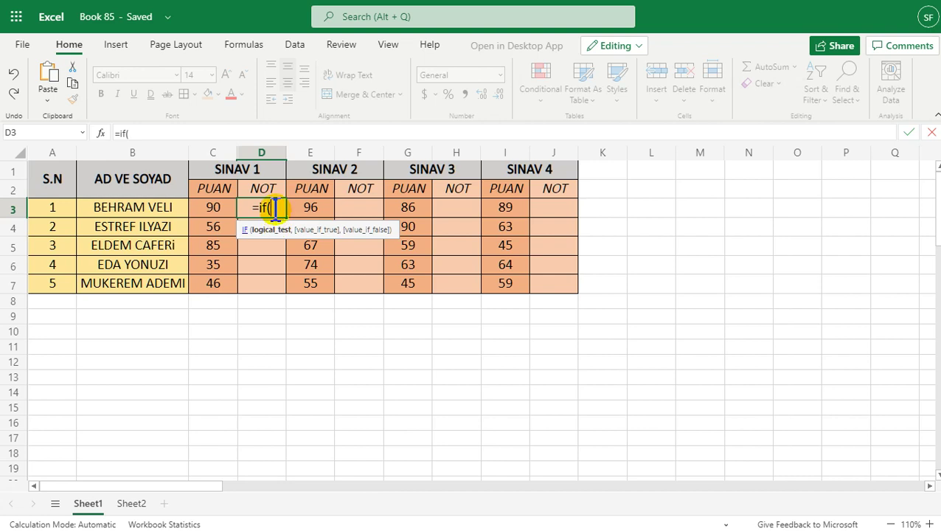
click(221, 213)
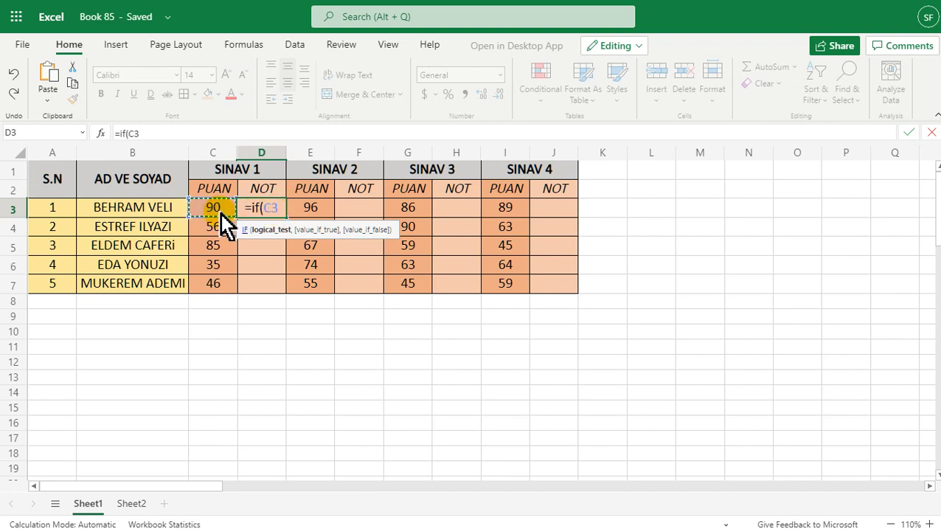
- Add the nested IF tests to D3: >=81 gives "5", >=61 "4", >=41 "3", >=21 "2", >=0 "1"
text(>=)
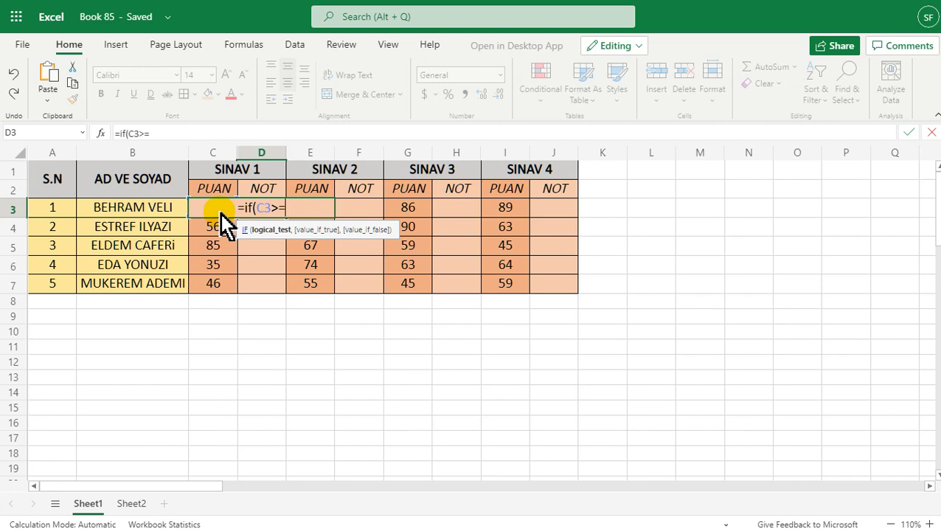
text(81,)
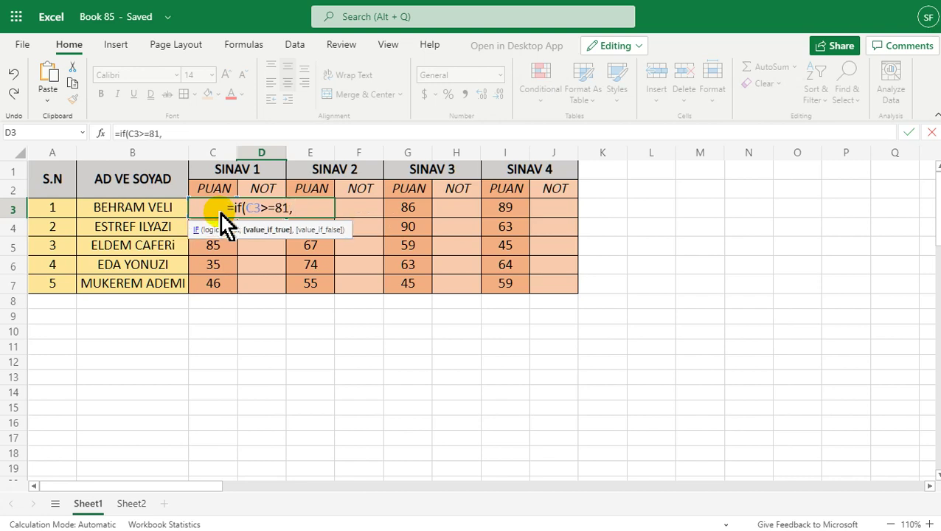
text( "")
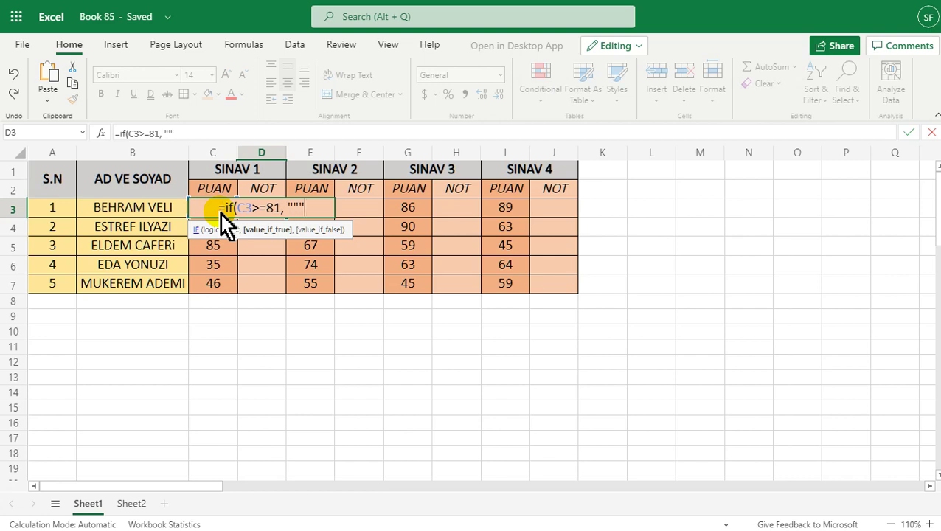
key(Left)
text(5)
key(Right)
text(, )
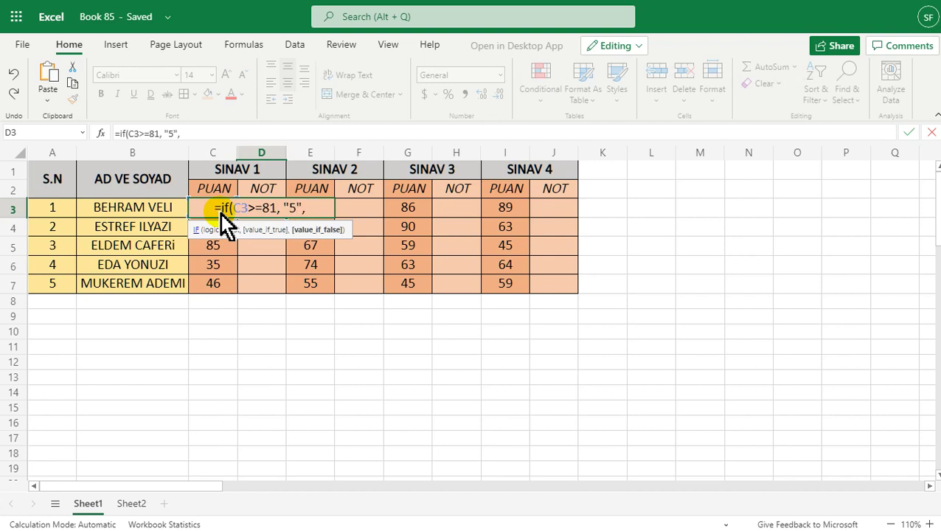
text(if()
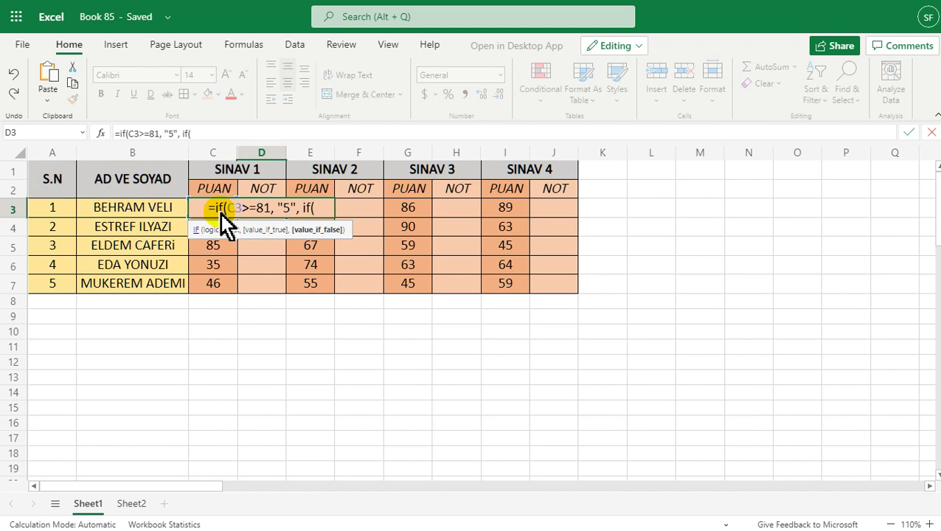
text(C)
key(BackSpace)
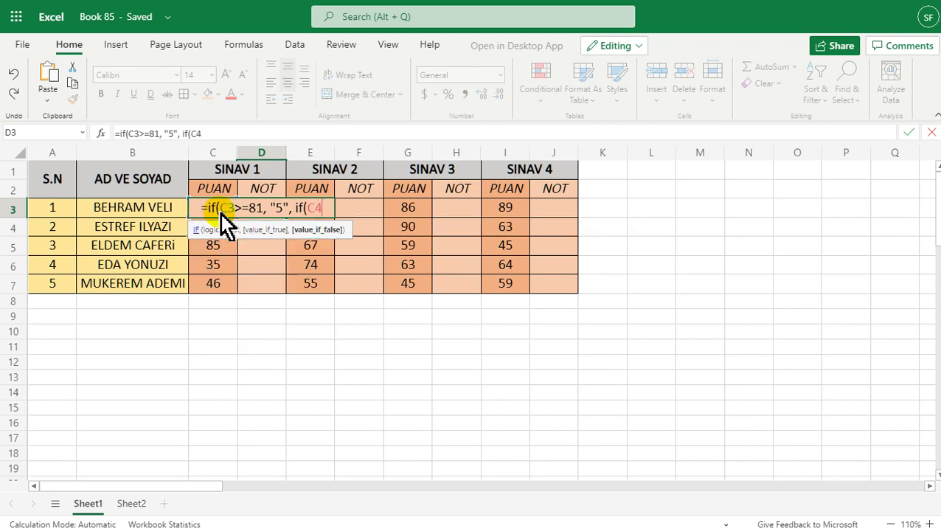
text(C3)
text(>=61,)
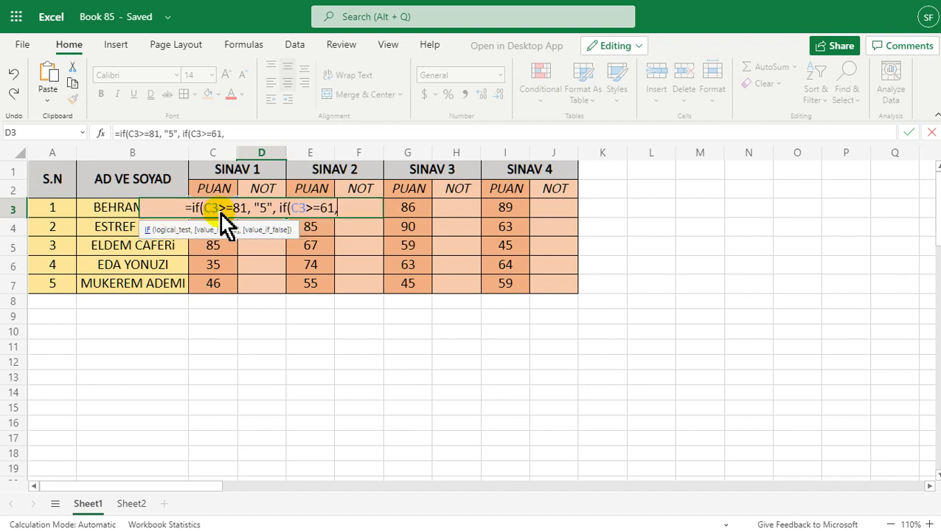
text(")
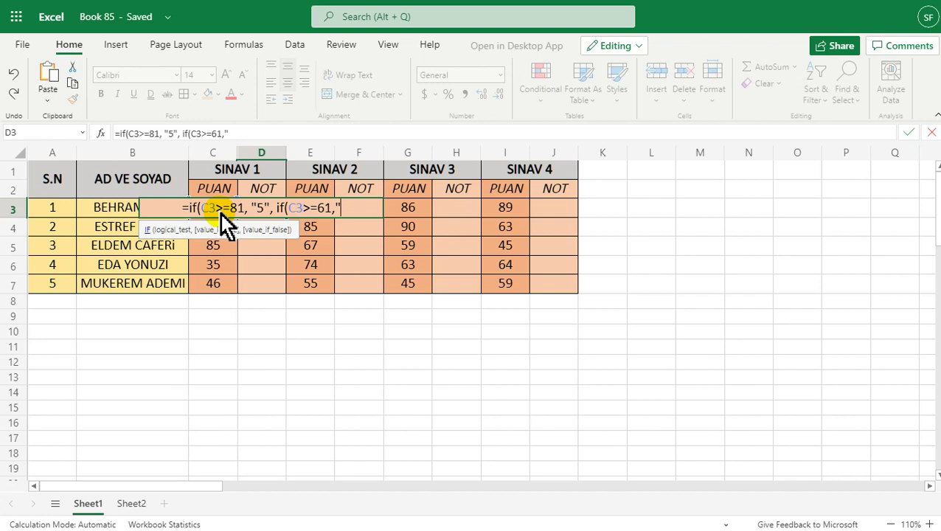
text(4")
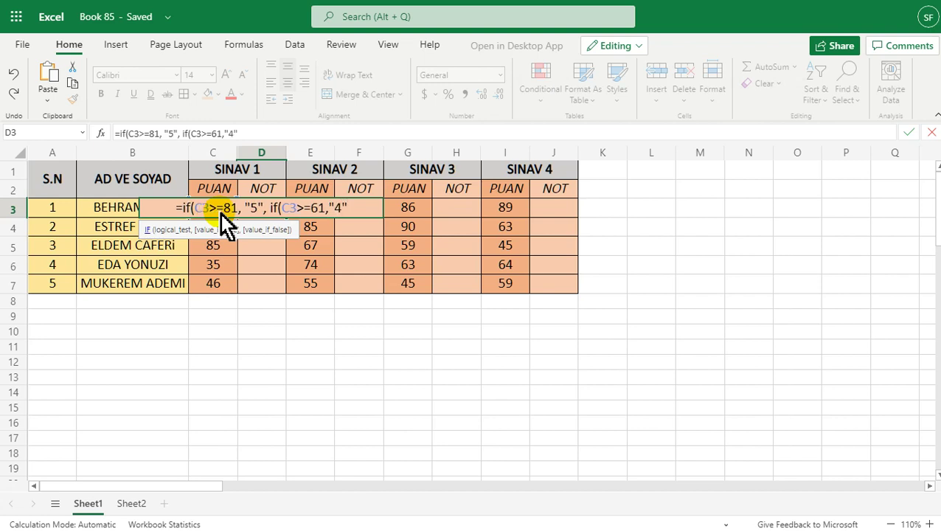
text(, if()
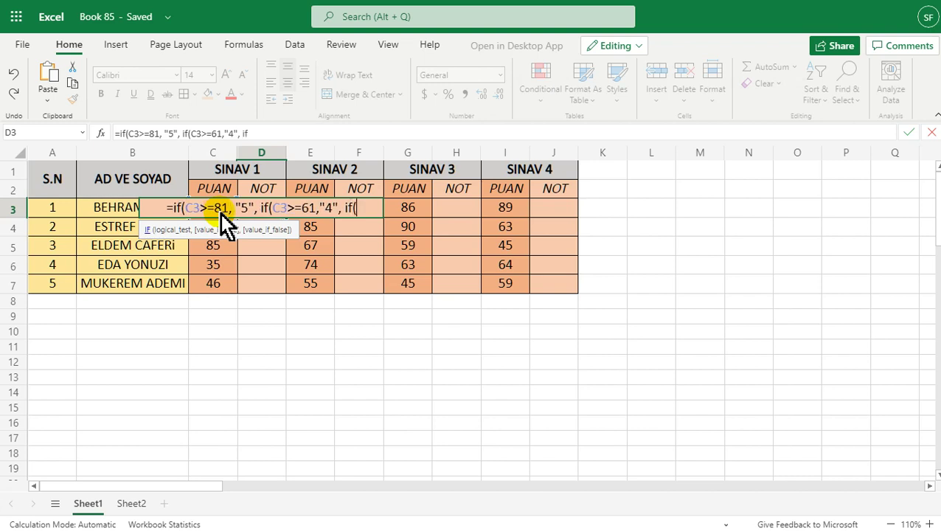
text(C)
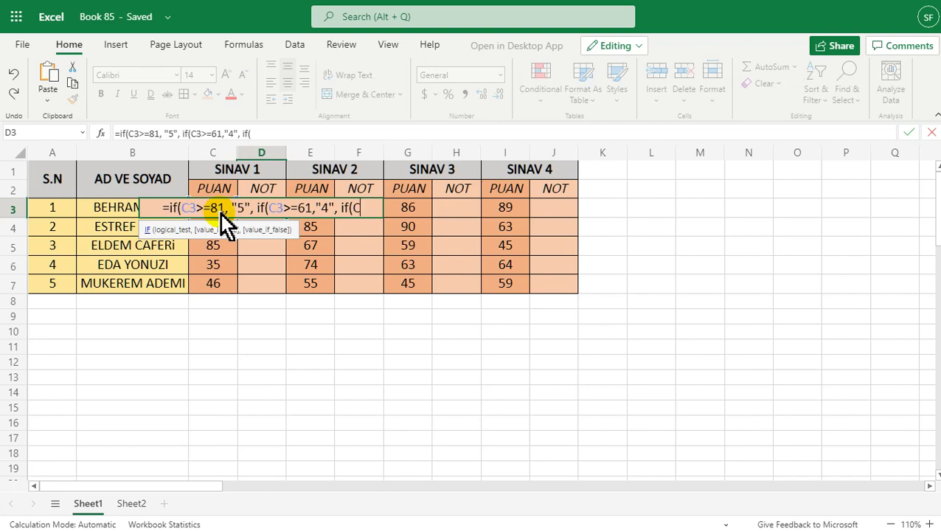
text(3)
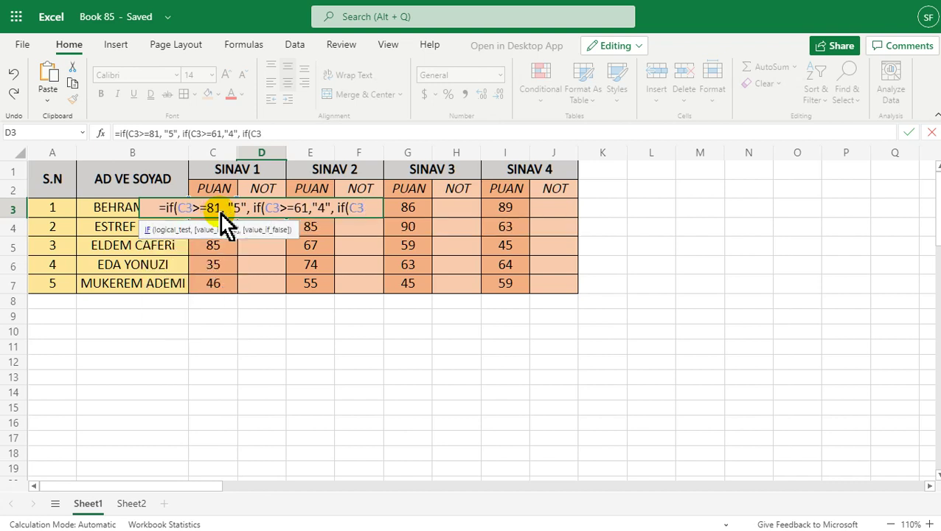
text(>=)
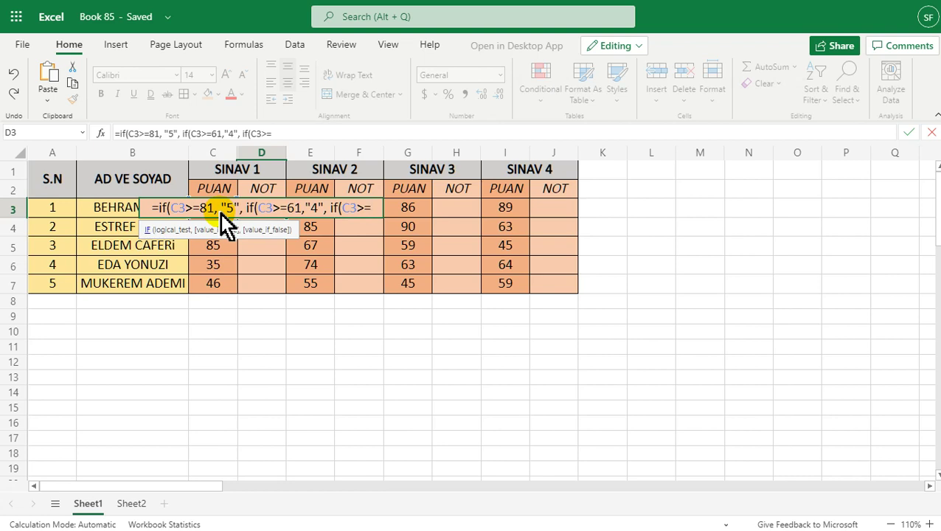
text(41)
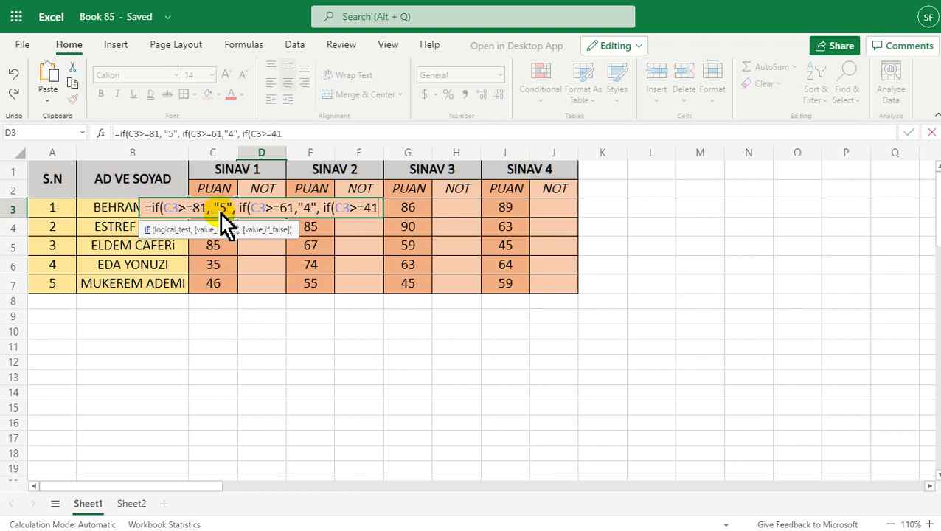
text(,)
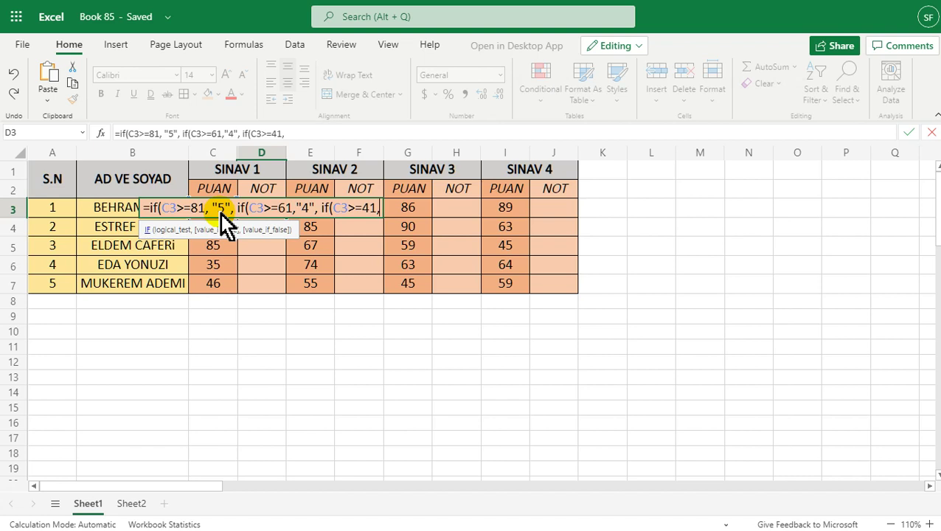
text(")
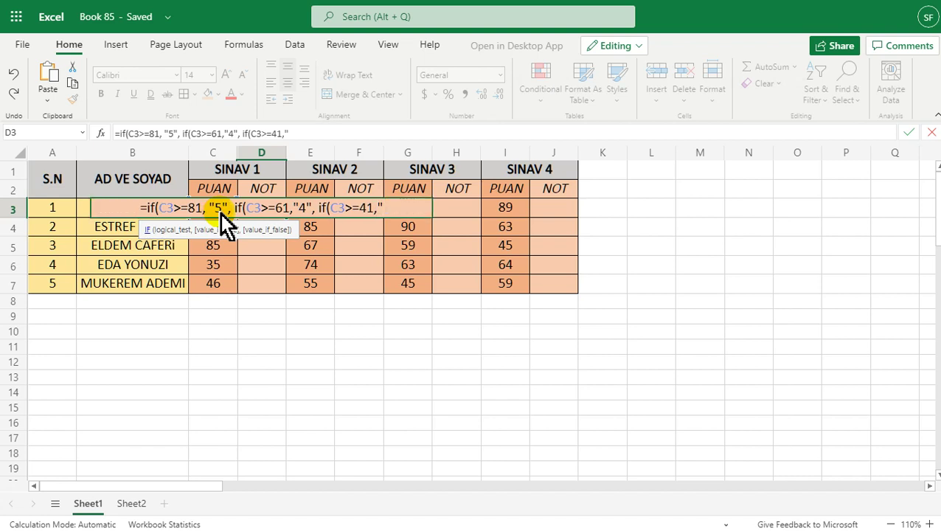
text(3", )
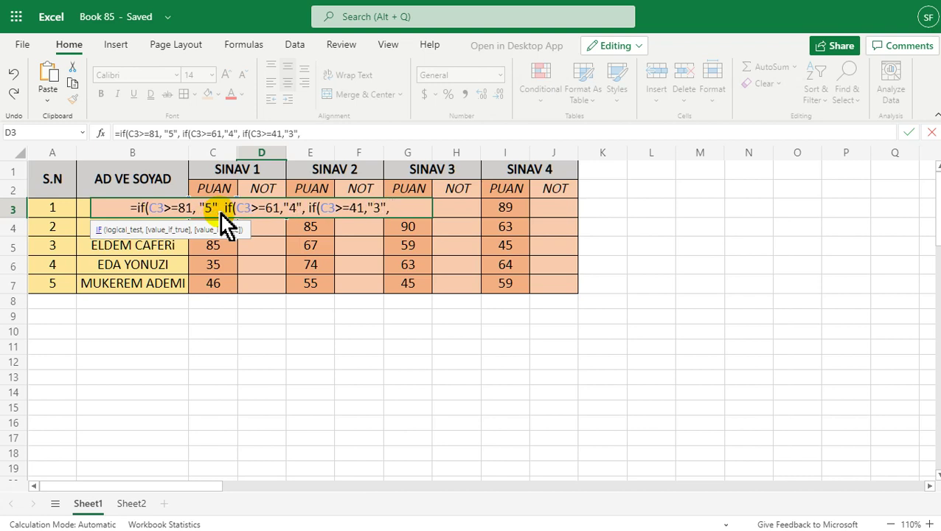
text(if)
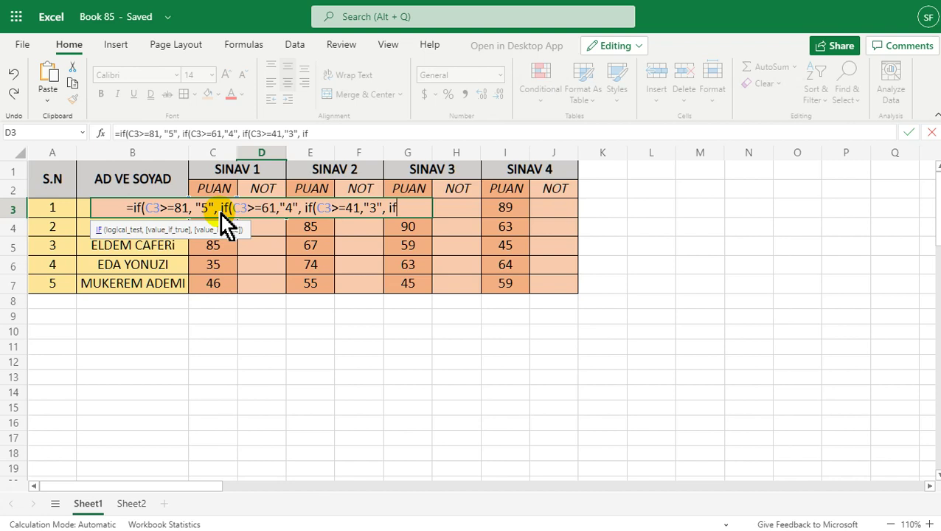
text((C3)
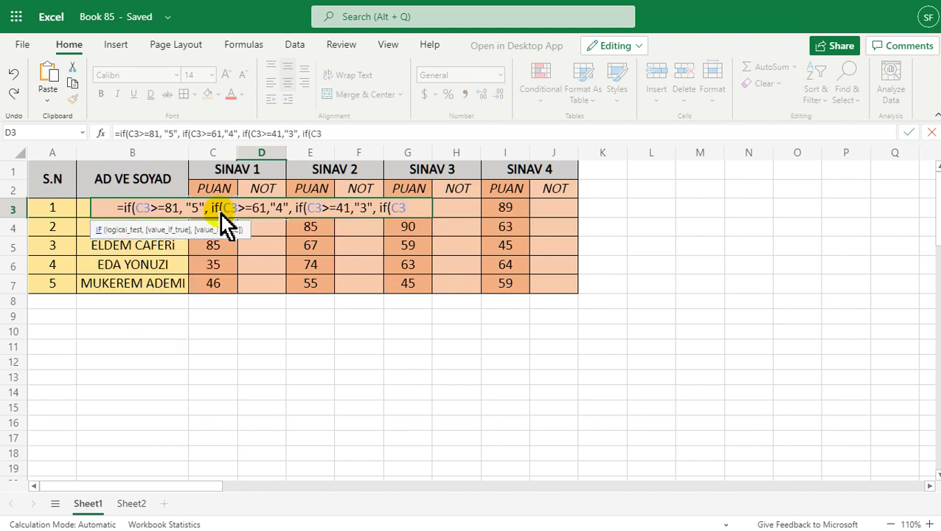
text(>)
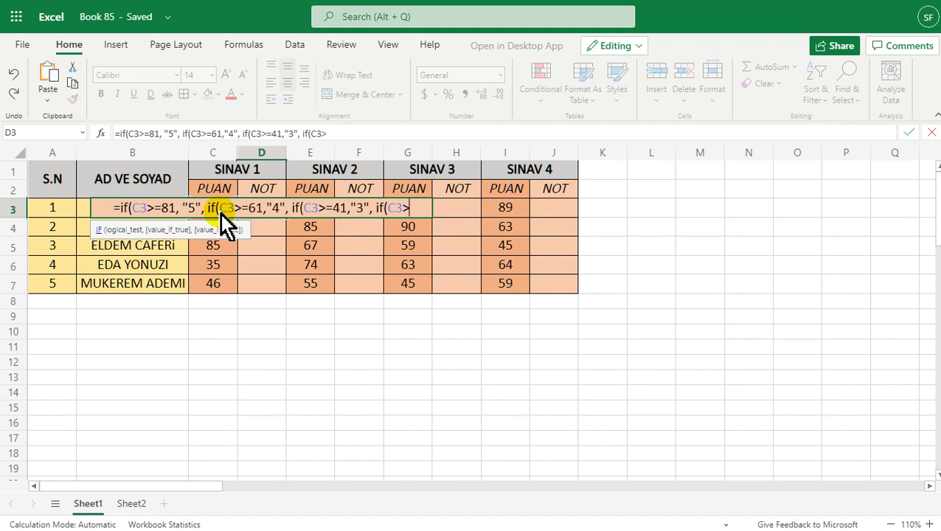
text(=)
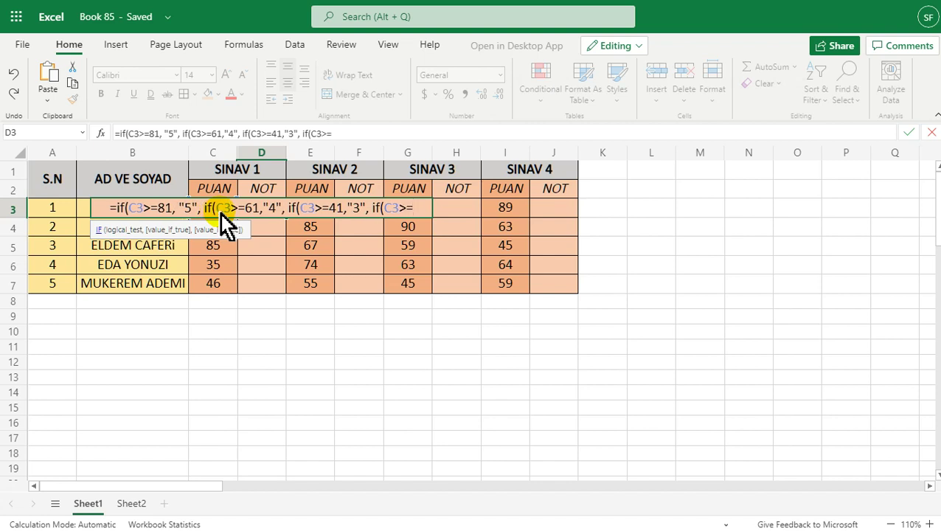
text(21)
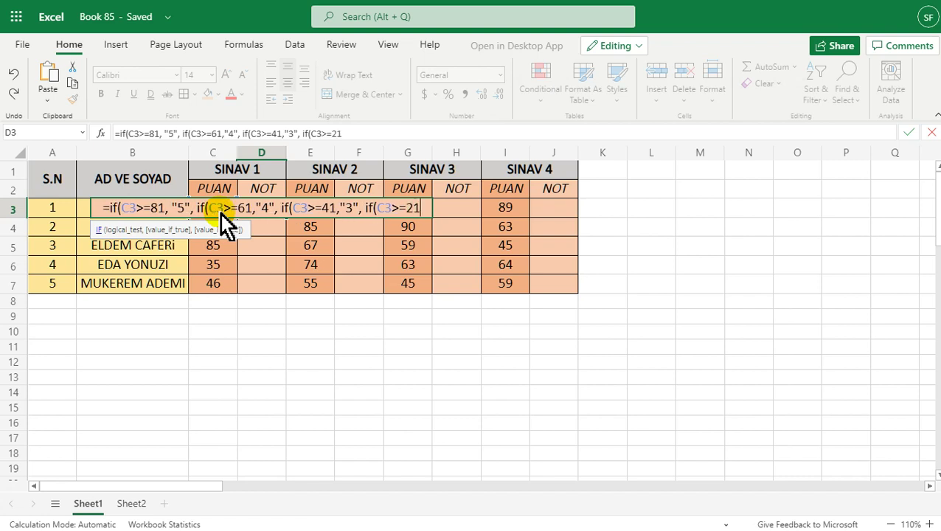
text(,)
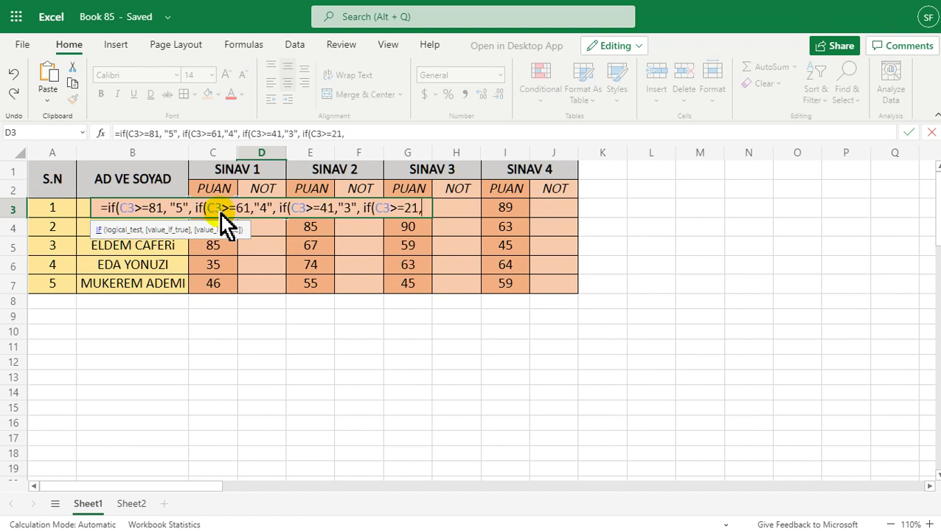
text(")
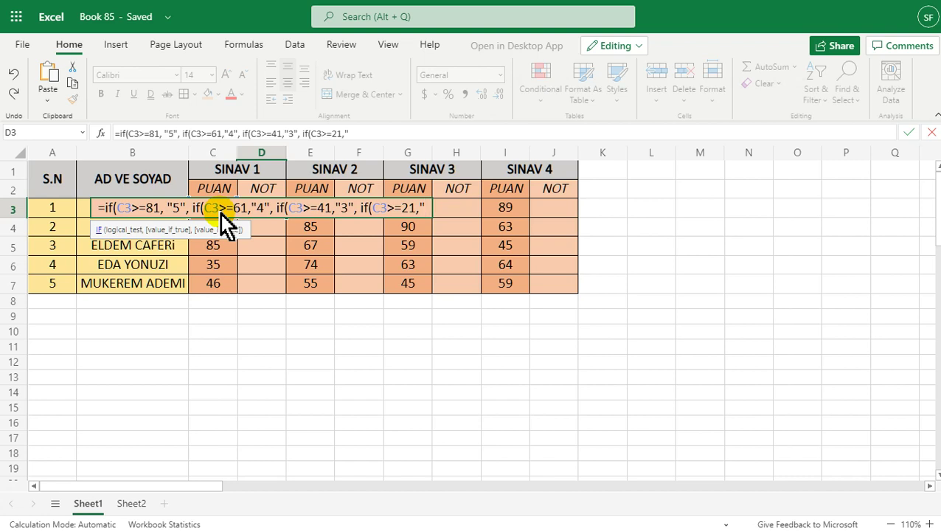
text(2")
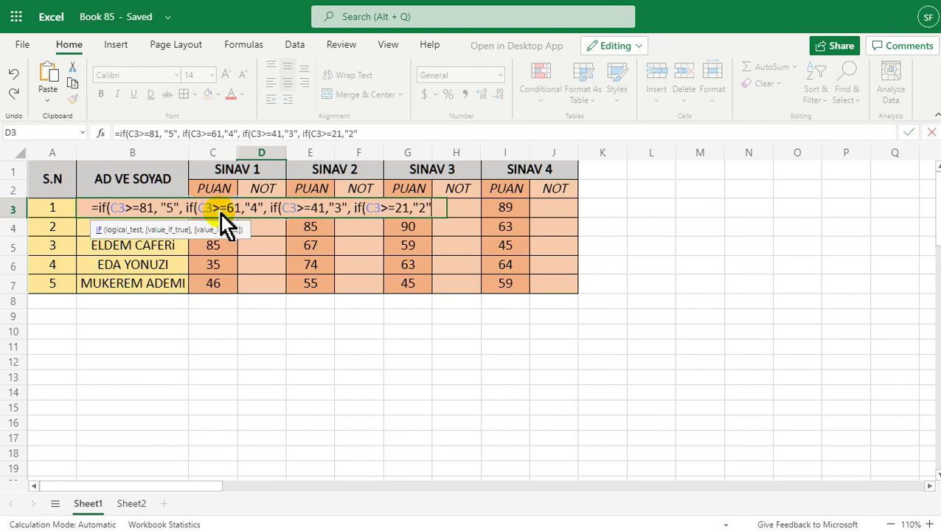
text(,)
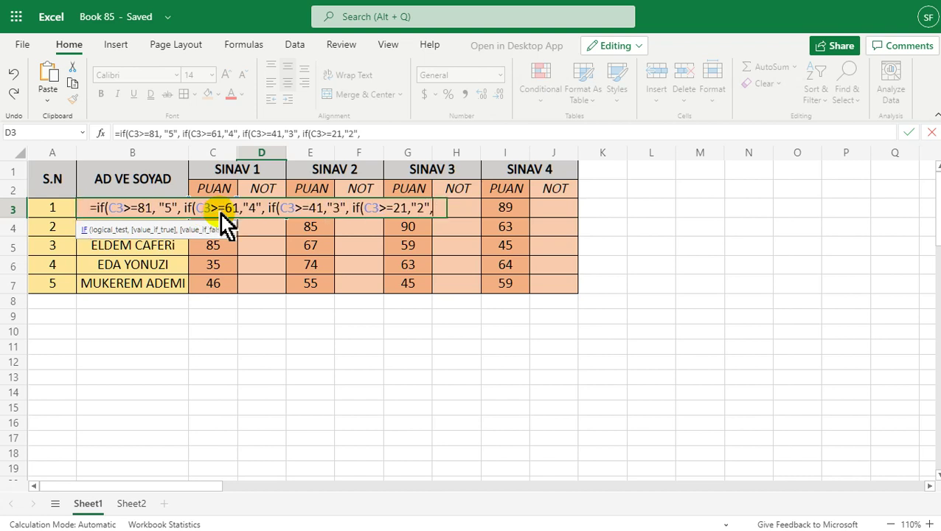
text( if)
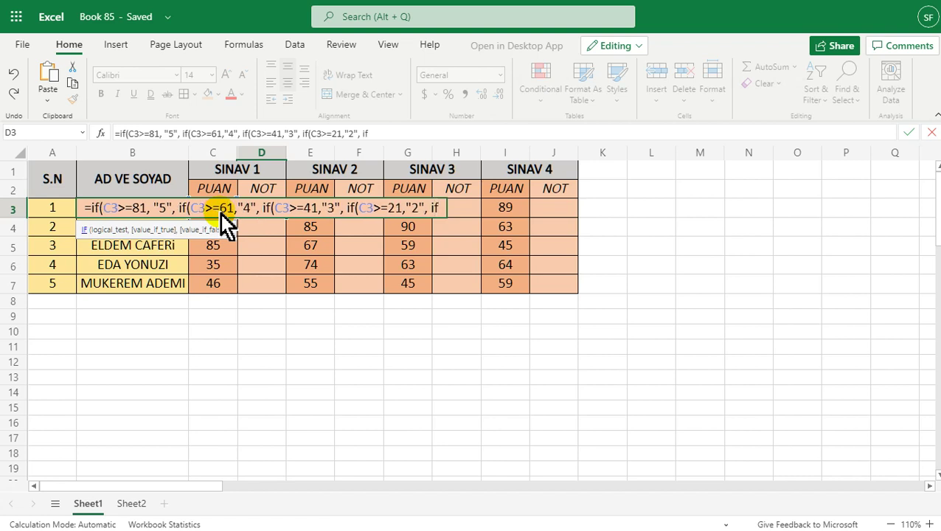
text((C)
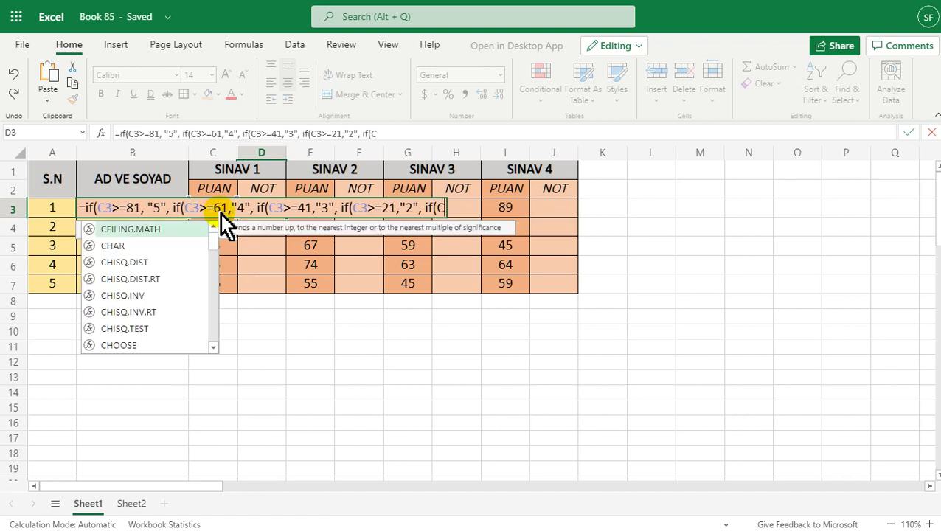
text(3>)
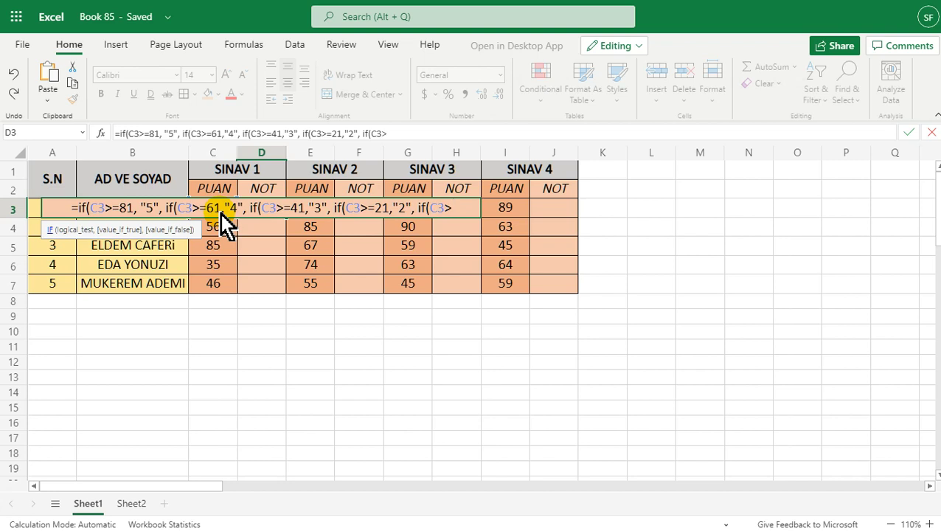
text(=)
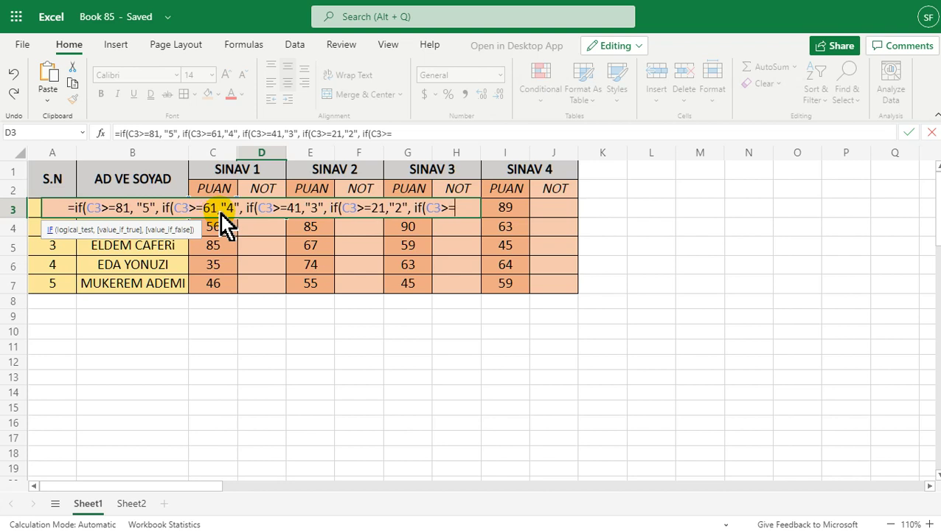
text(0)
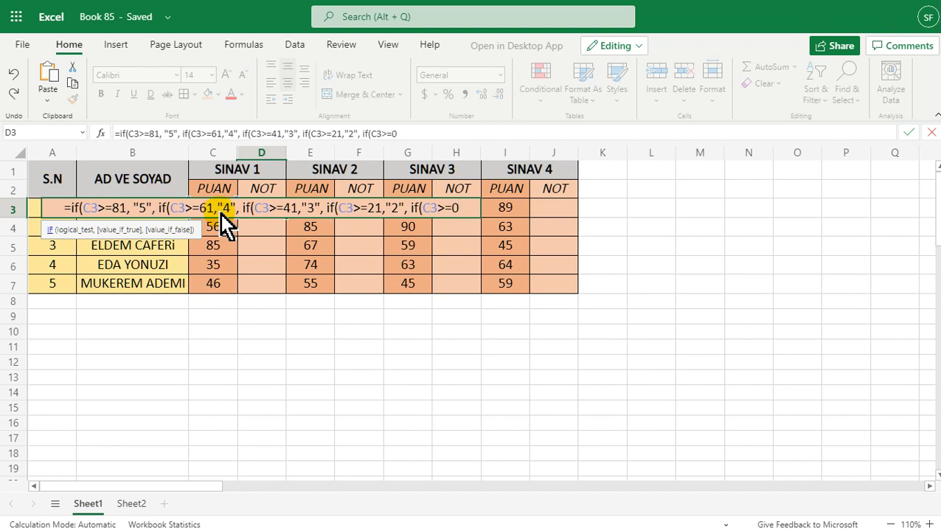
text(,)
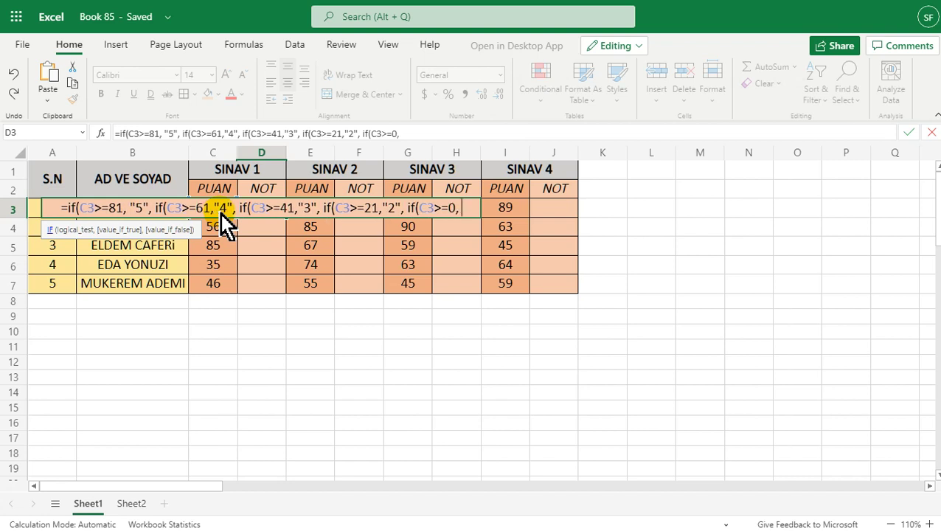
text( ")
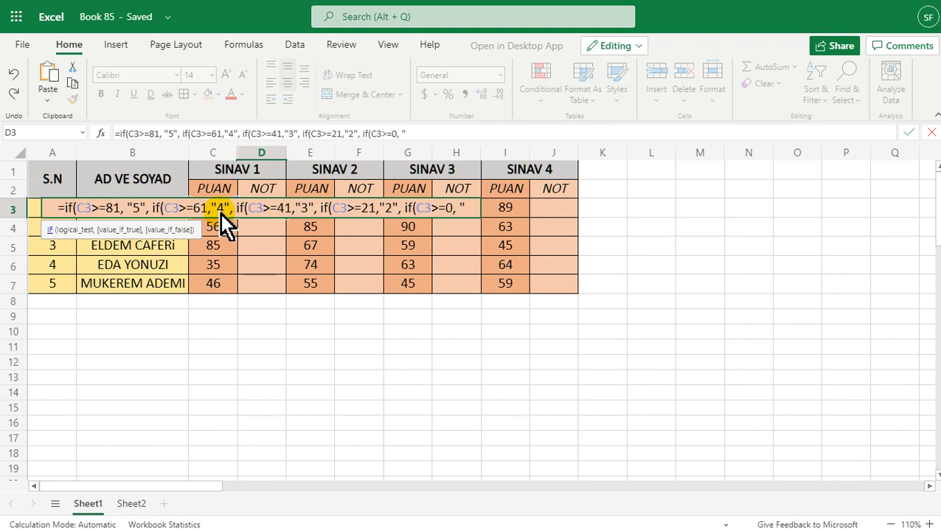
text(1)
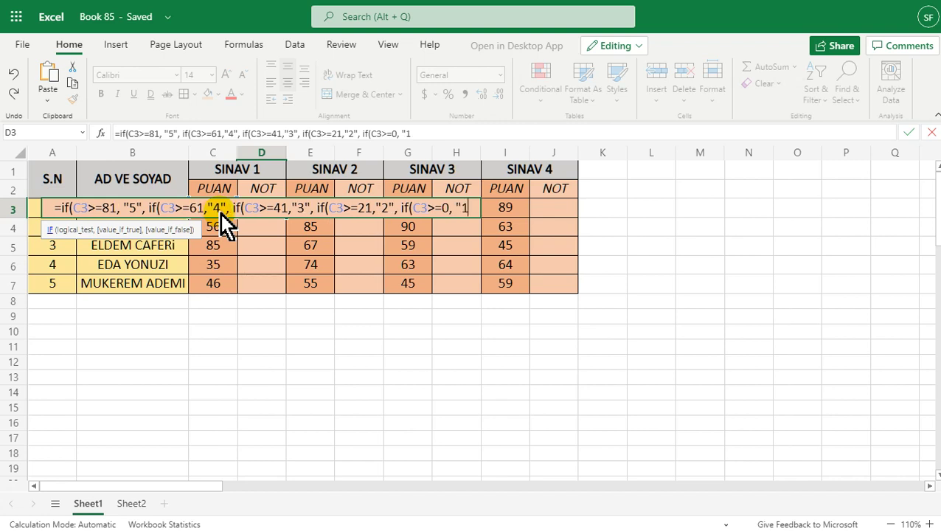
text(")
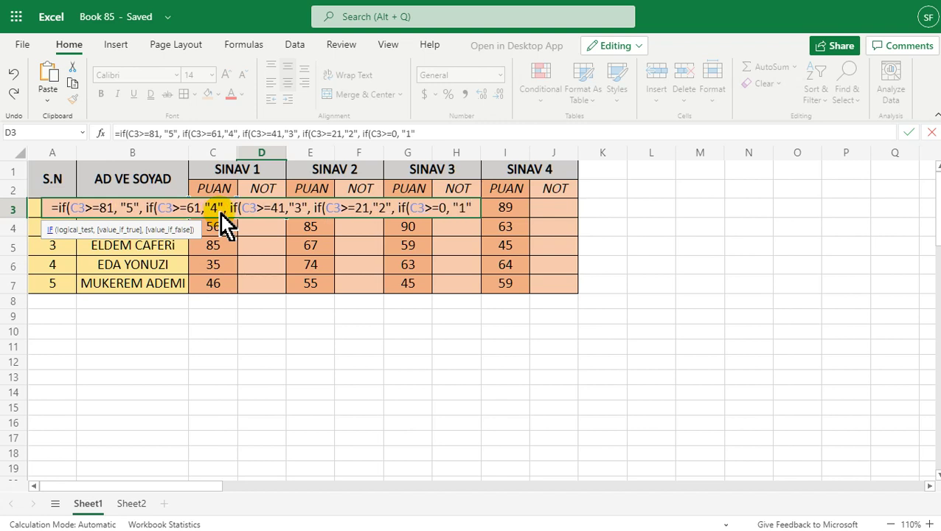
- Close the nested IF's parentheses and commit D3, giving grade 5 for the score 90
text())
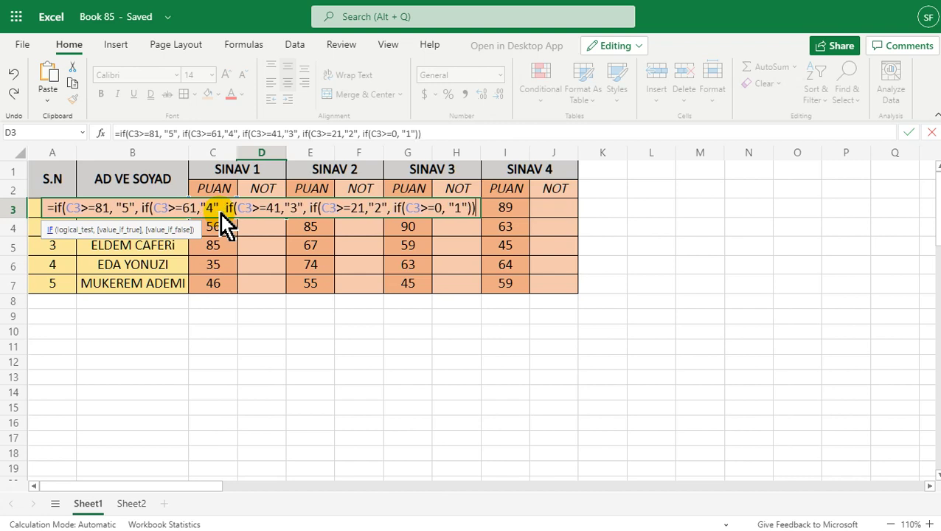
text())))
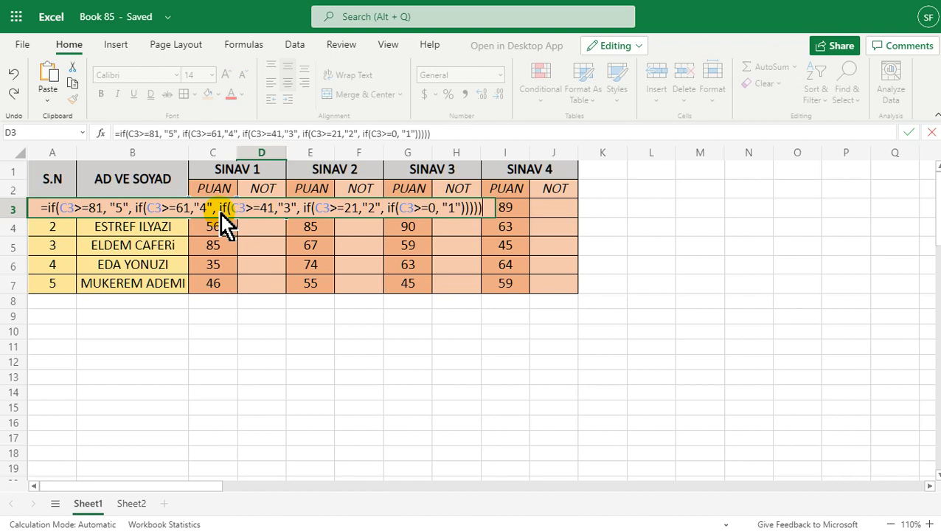
key(Return)
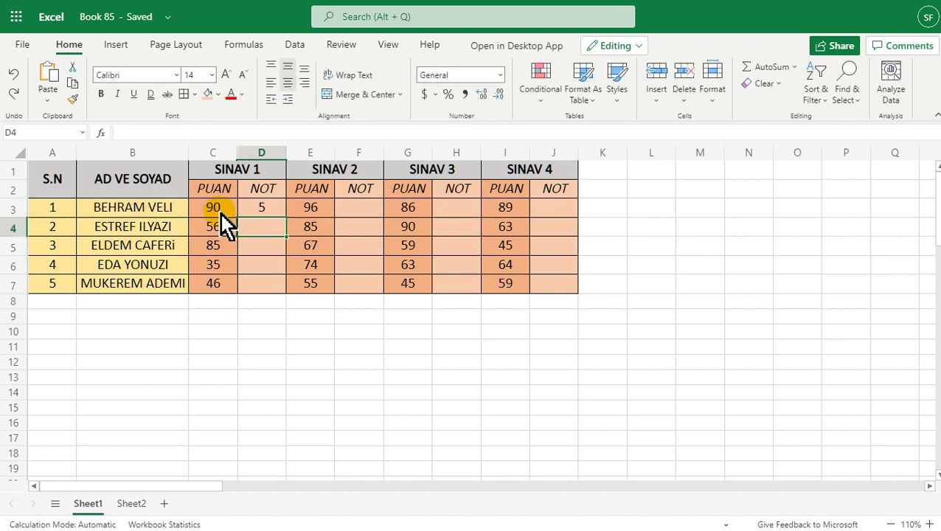
- Type the grading key 0-20 = 1, 21-40=2, 41-60=3, 61-80=4, 81-100=5 into C10:C14
click(221, 213)
click(264, 227)
click(226, 331)
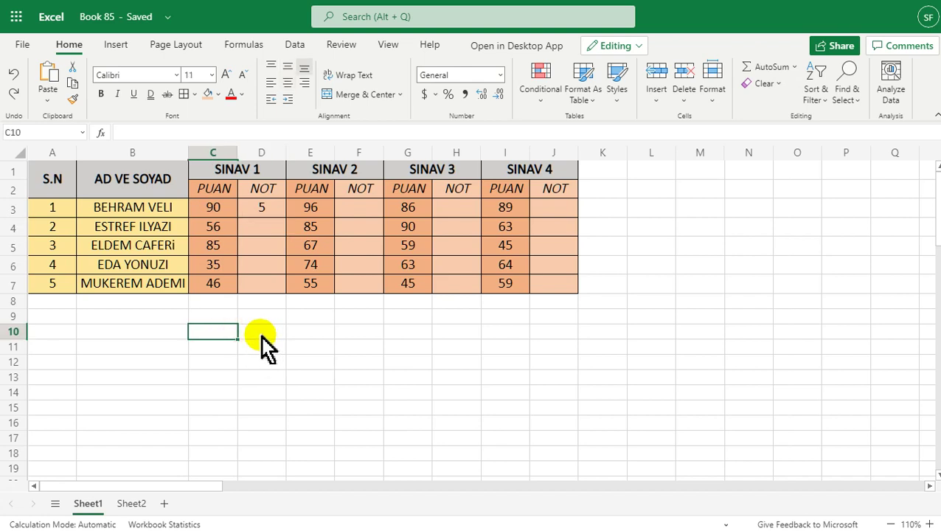
text(0-)
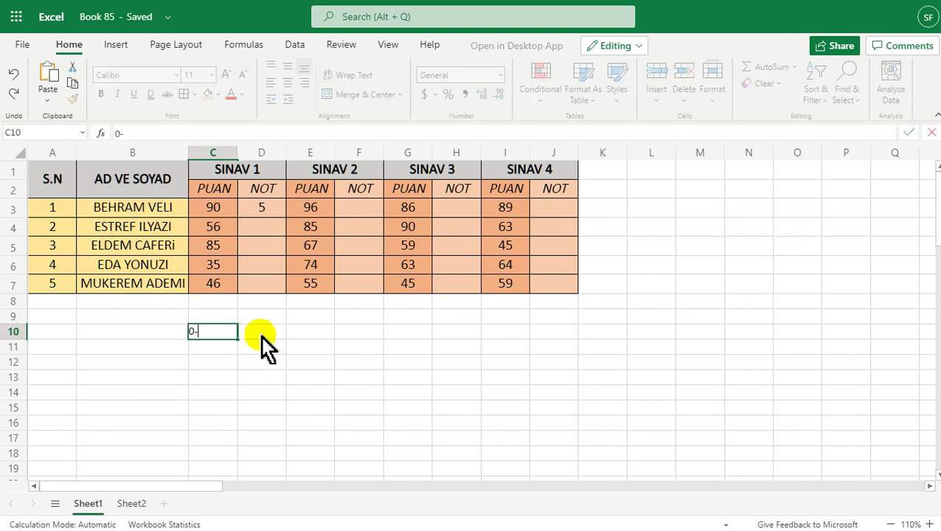
text(20 = 1)
key(Return)
text(21)
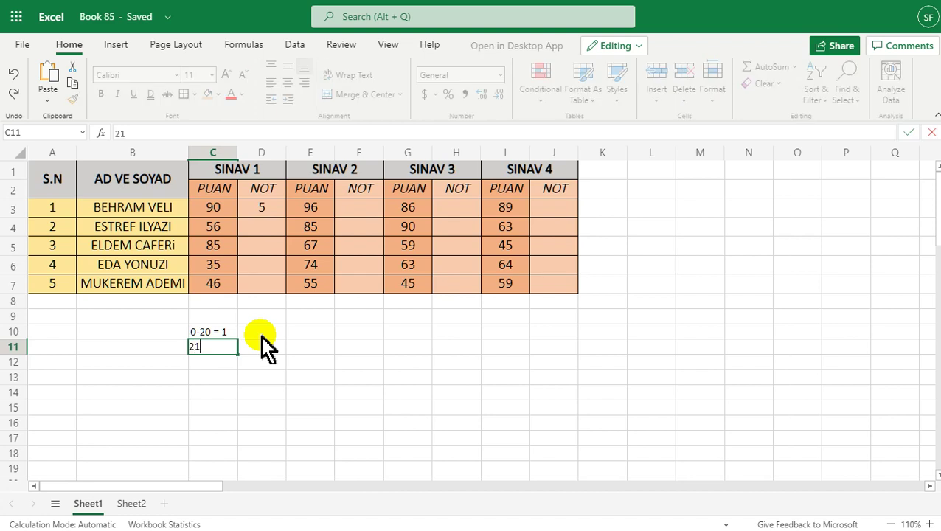
text(-)
text(40=)
text(2)
key(Return)
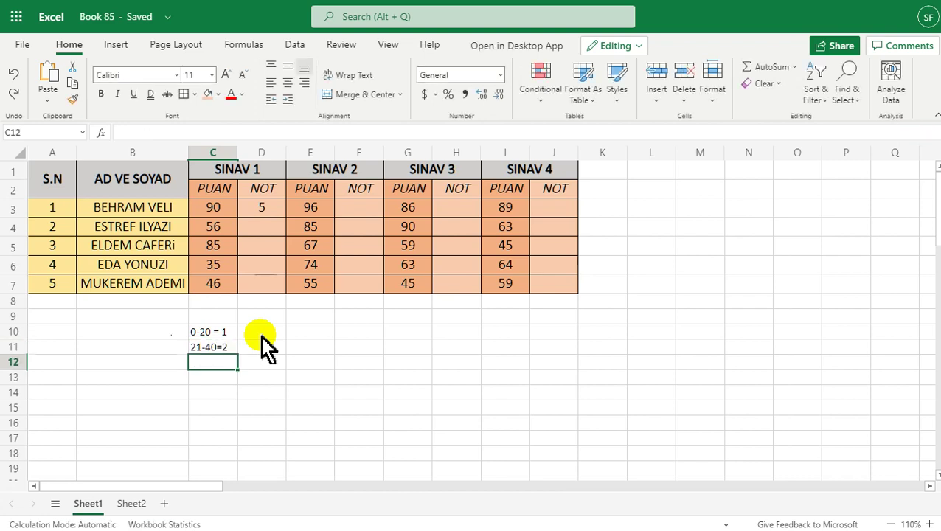
text(41-60=3)
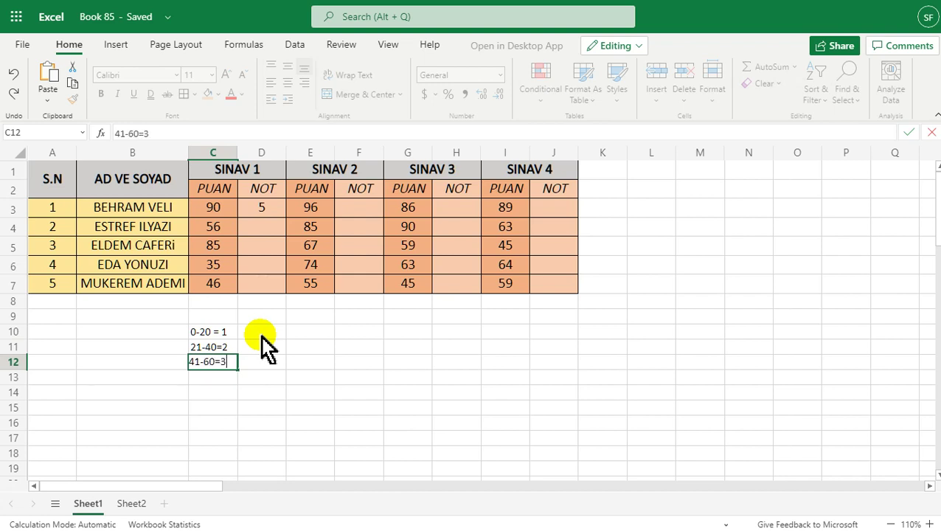
key(Return)
text(6)
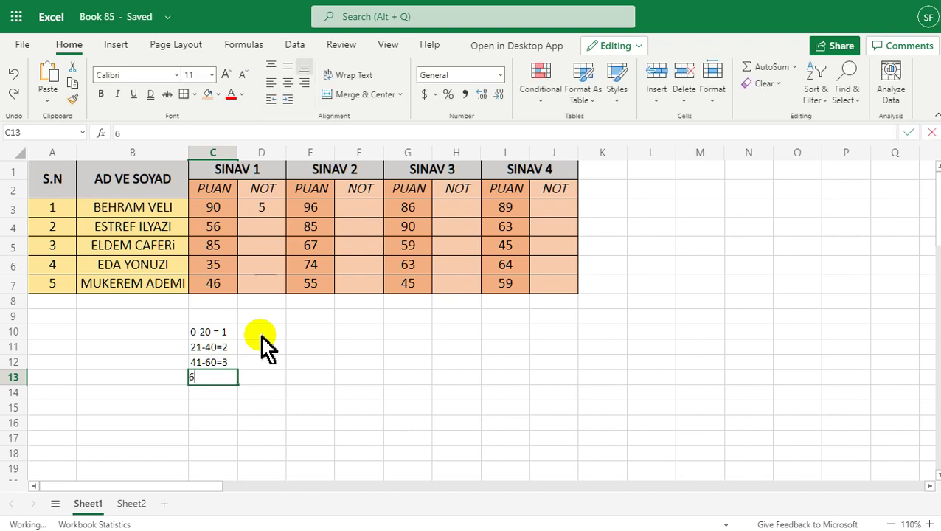
text(1-)
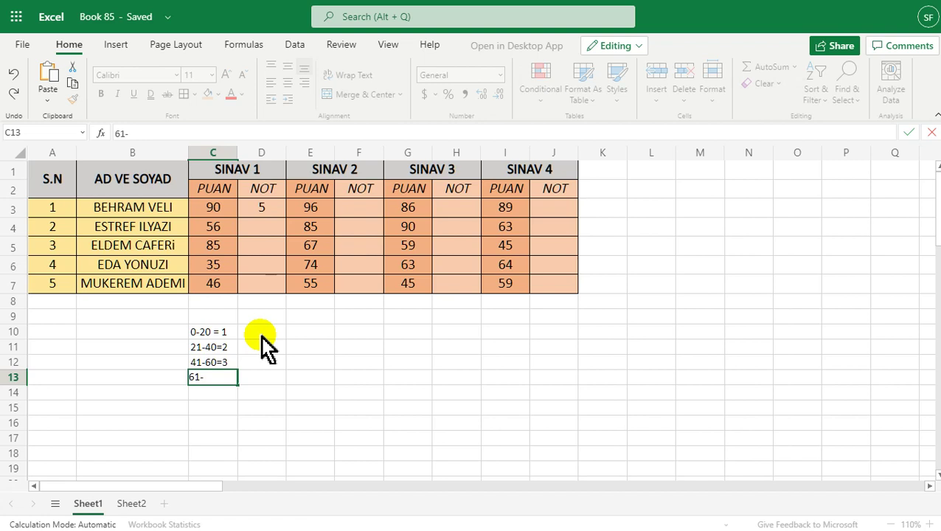
text(80=)
text(4)
key(Return)
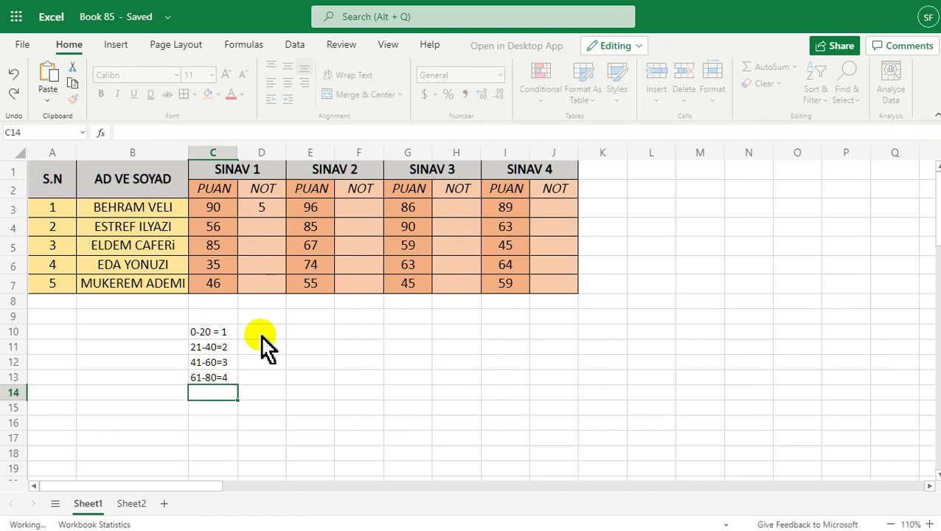
text(81)
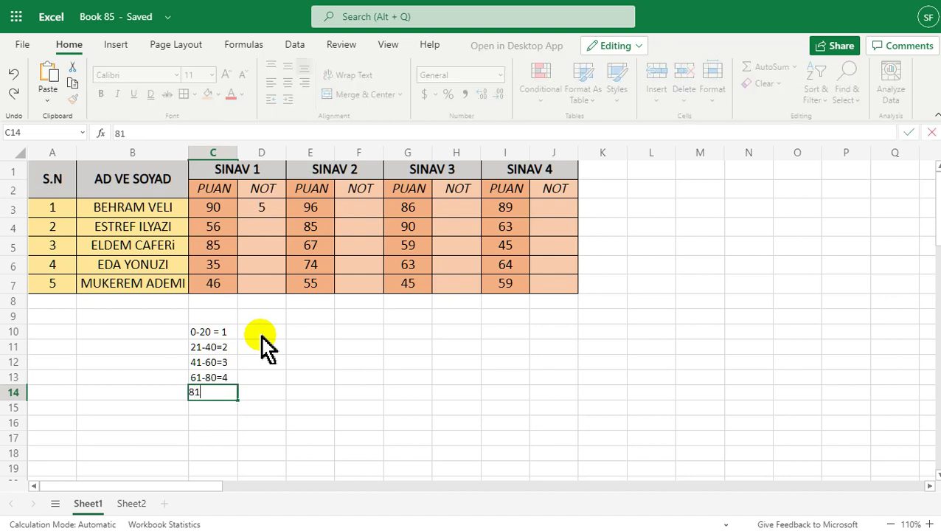
text(-100=5)
click(261, 336)
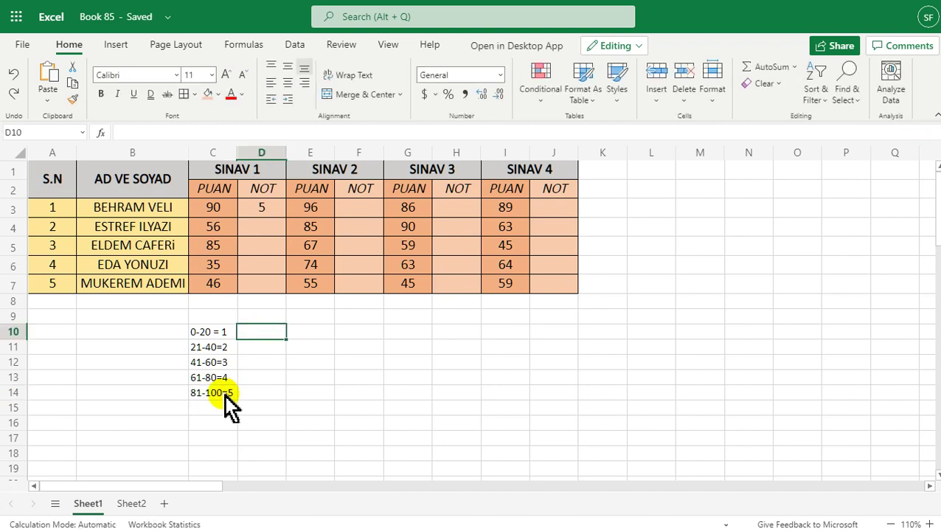
- Test the grade by setting C3 to 45, 61, then 60, and begin =if( in D4
click(223, 393)
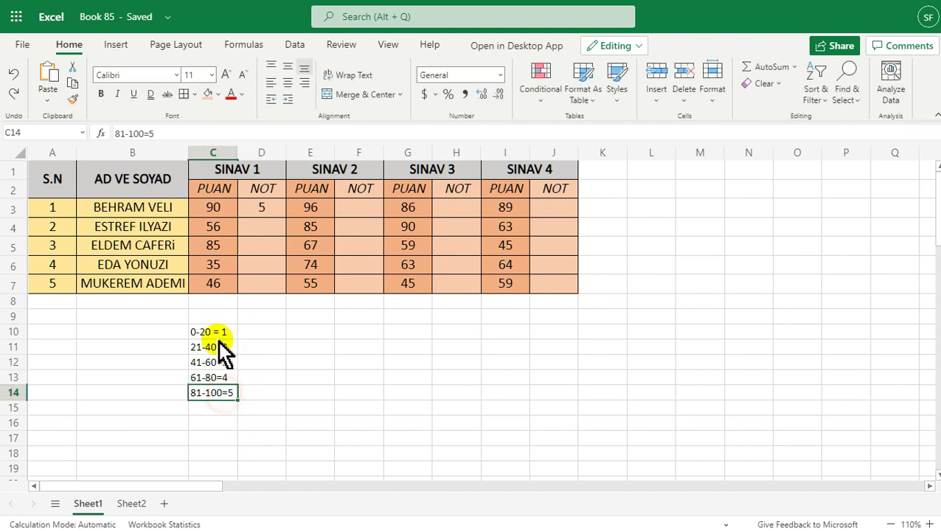
click(264, 229)
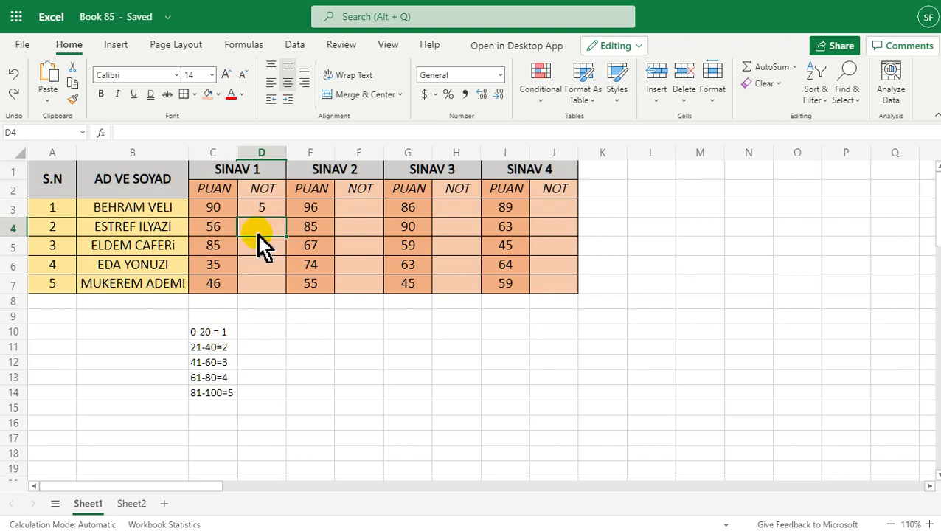
click(227, 213)
text(45)
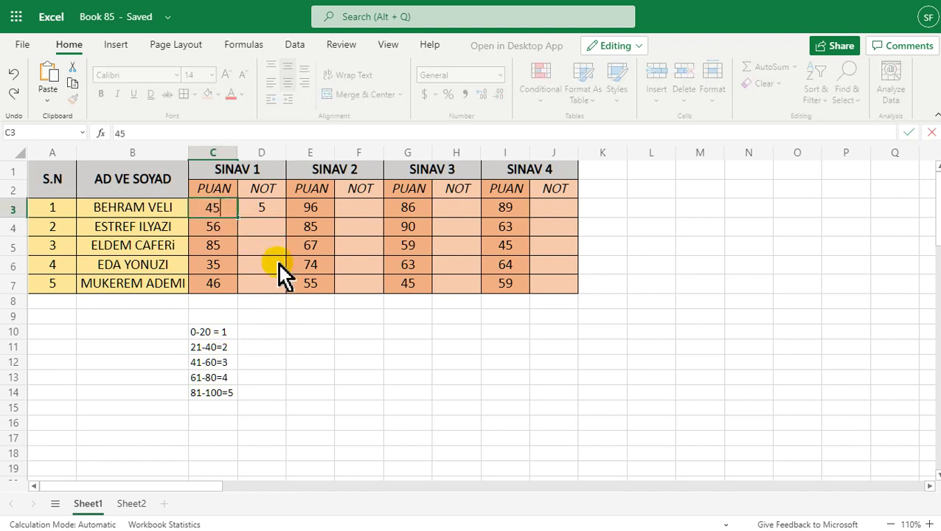
key(Return)
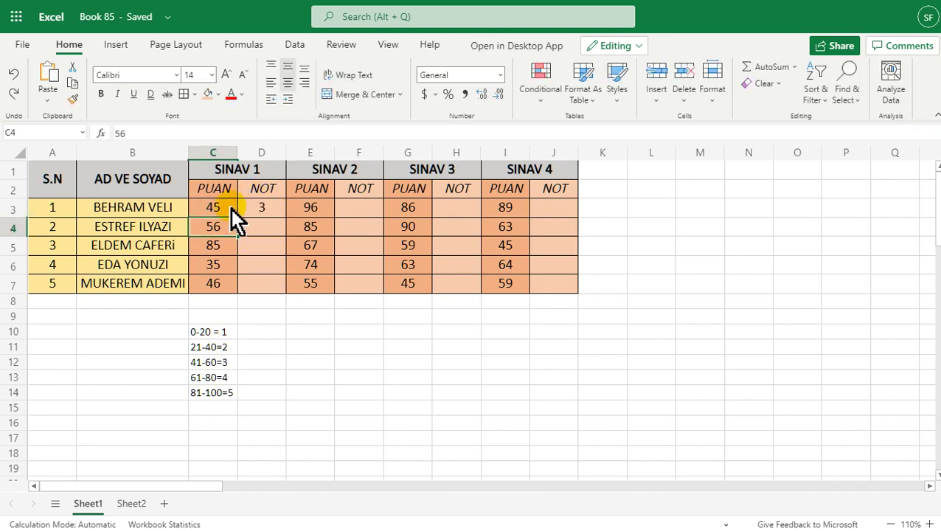
click(226, 210)
text(61)
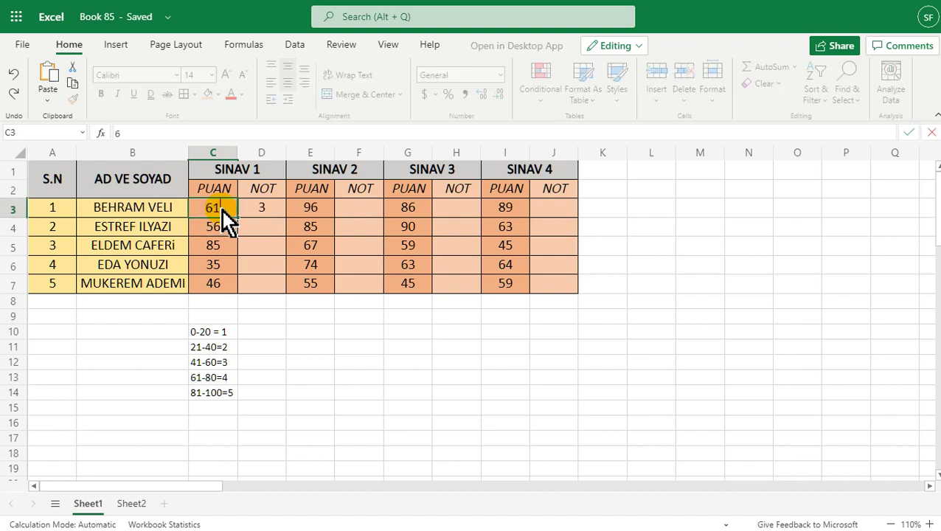
key(Return)
click(223, 212)
text(60)
key(Return)
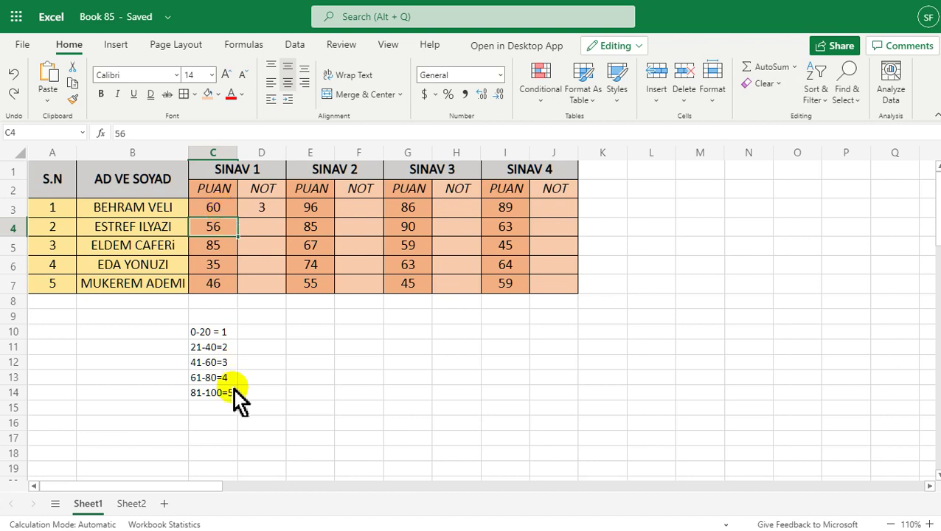
click(252, 229)
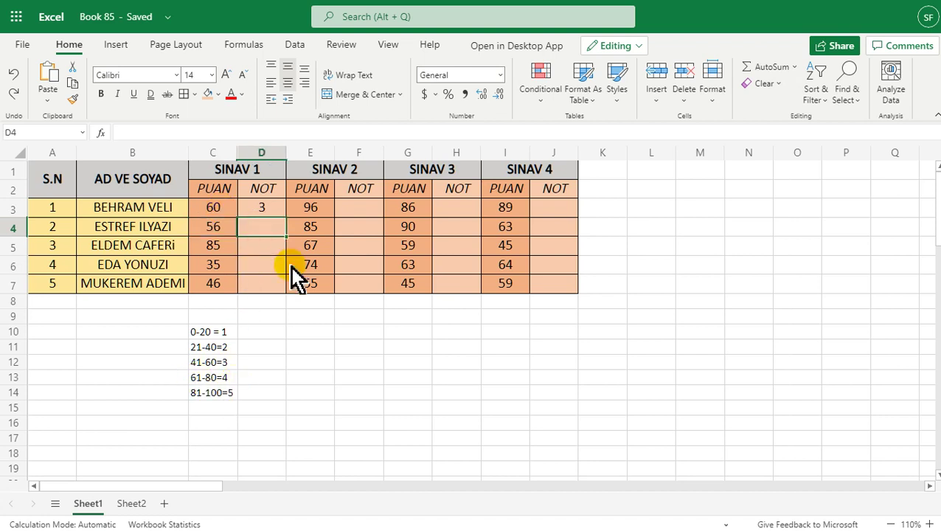
text(=if()
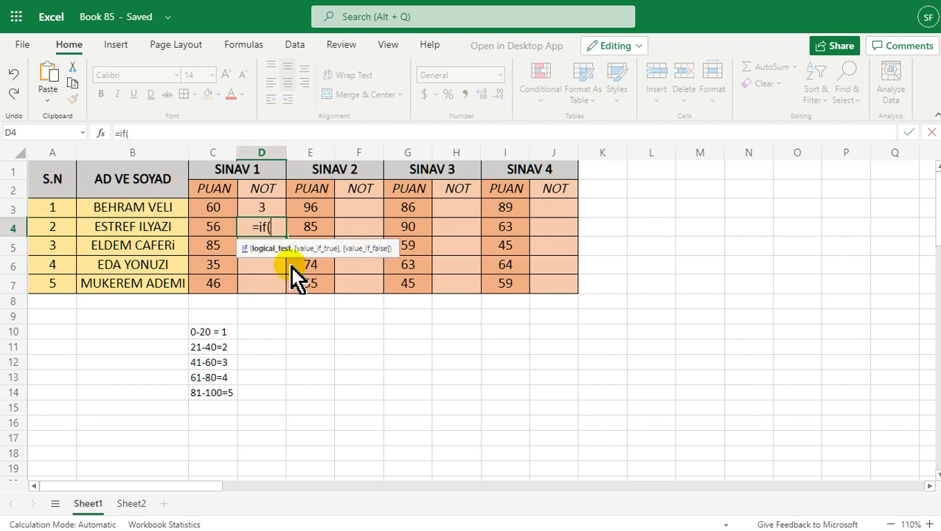
- Build D4's nested IF on C4 with thresholds 81/61/41/21/0 returning "5" to "1"
click(222, 233)
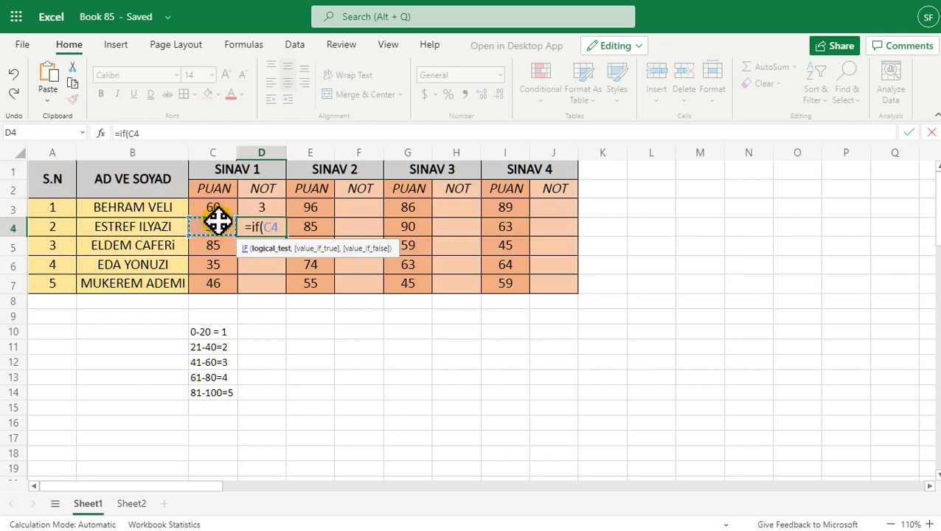
text(,)
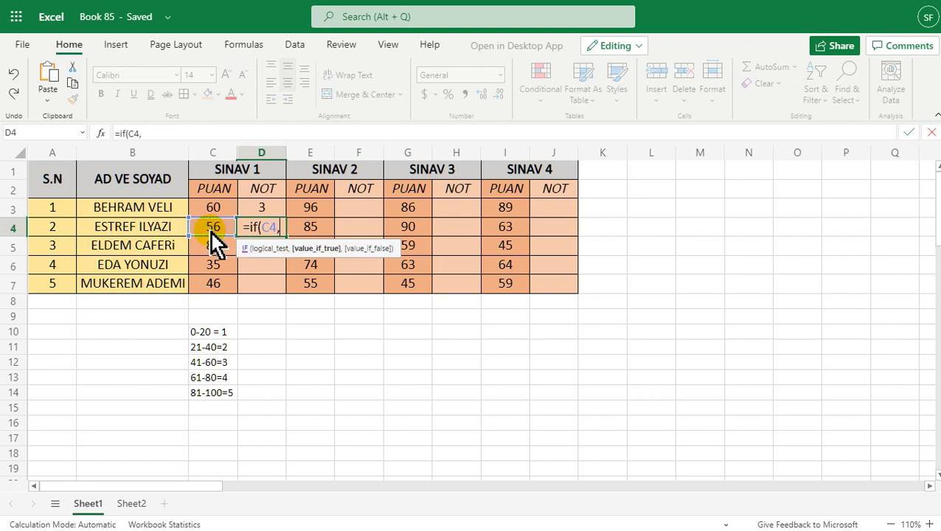
key(BackSpace)
text(>=)
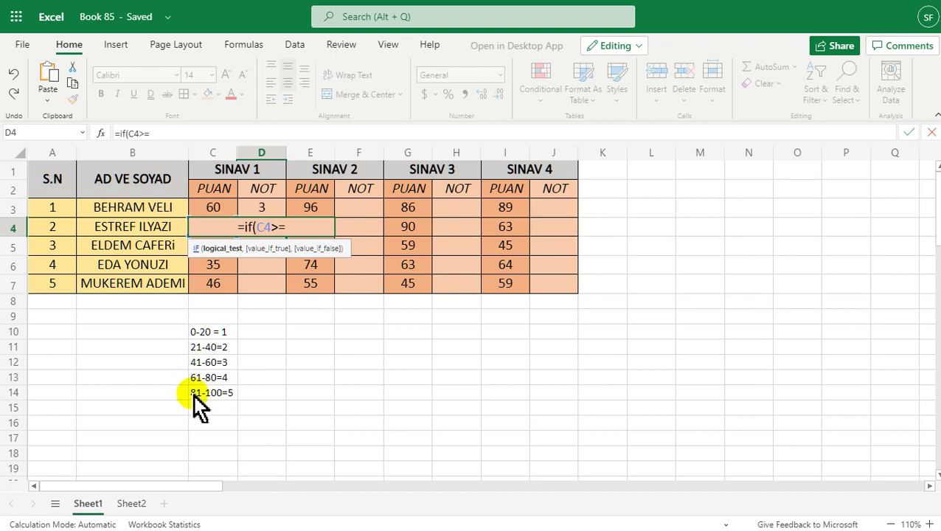
text(81)
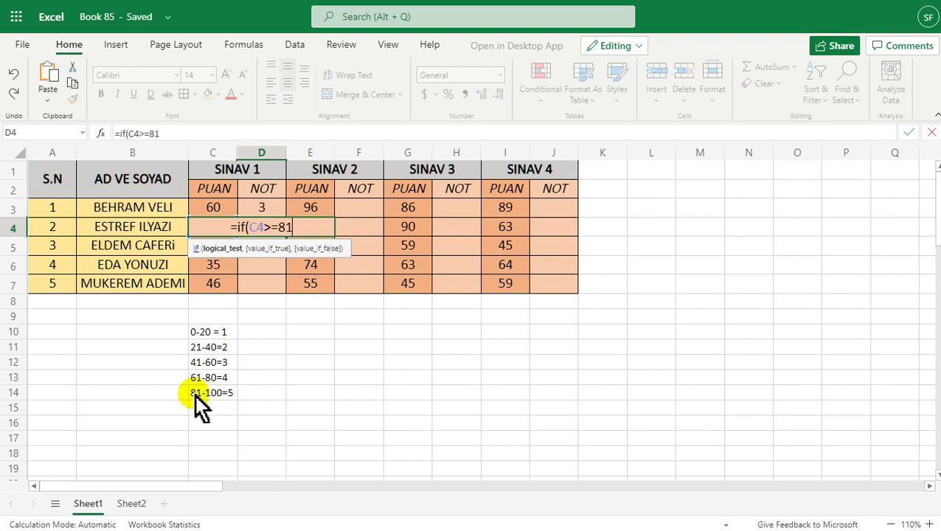
text(,)
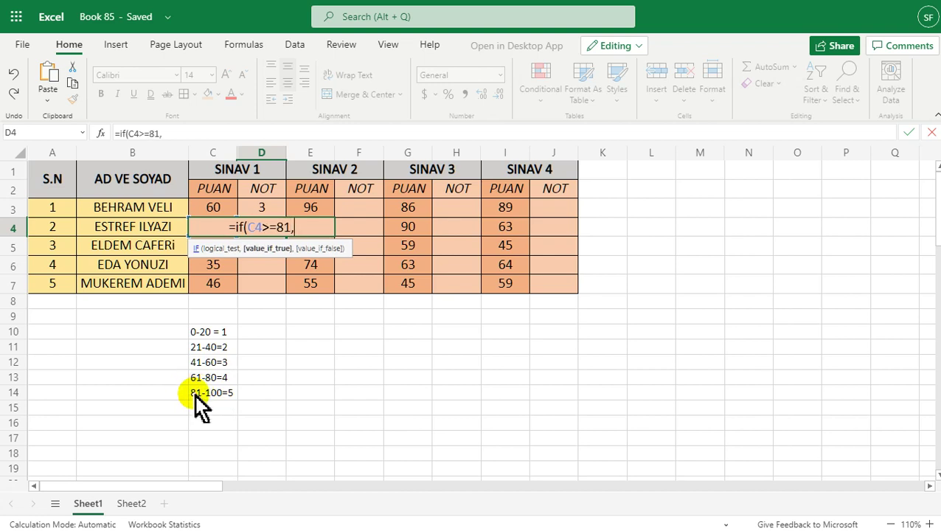
text("")
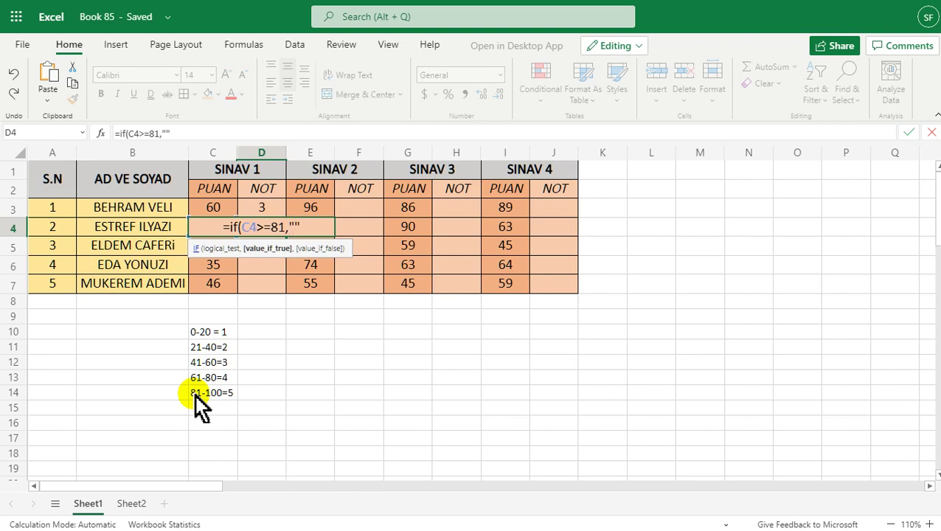
text(5)
key(Right)
text(,)
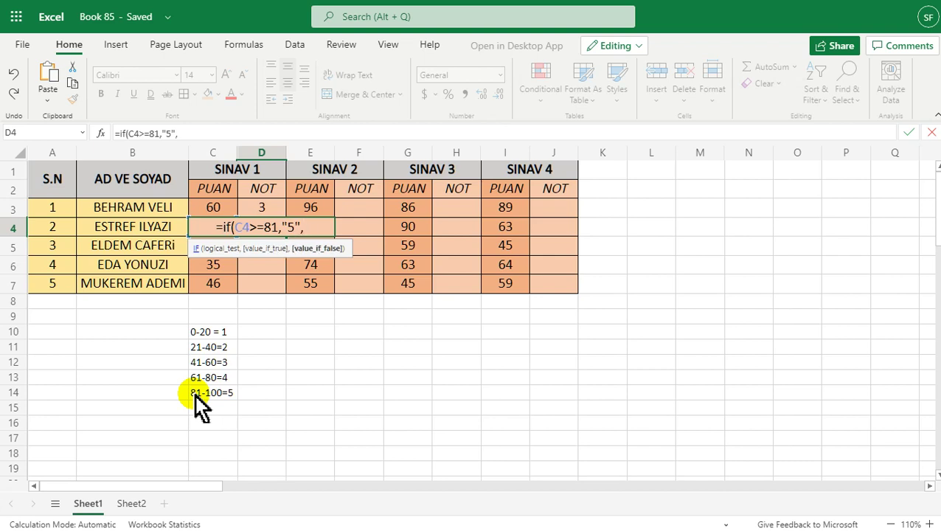
text(if()
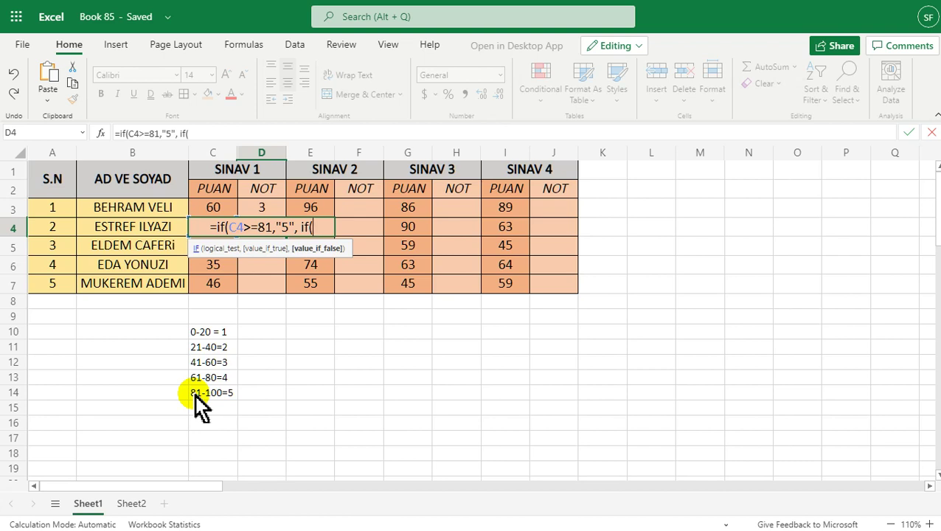
text(C4>=)
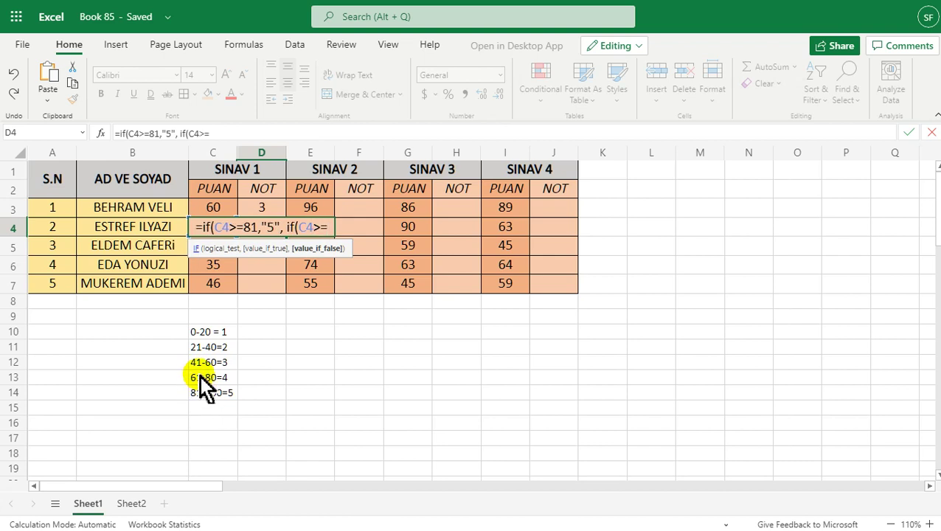
text(61)
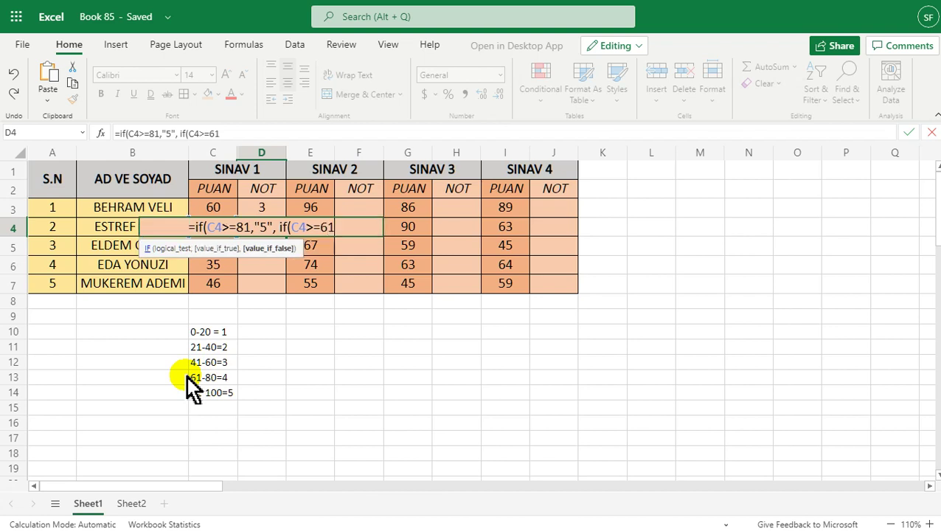
text(, ")
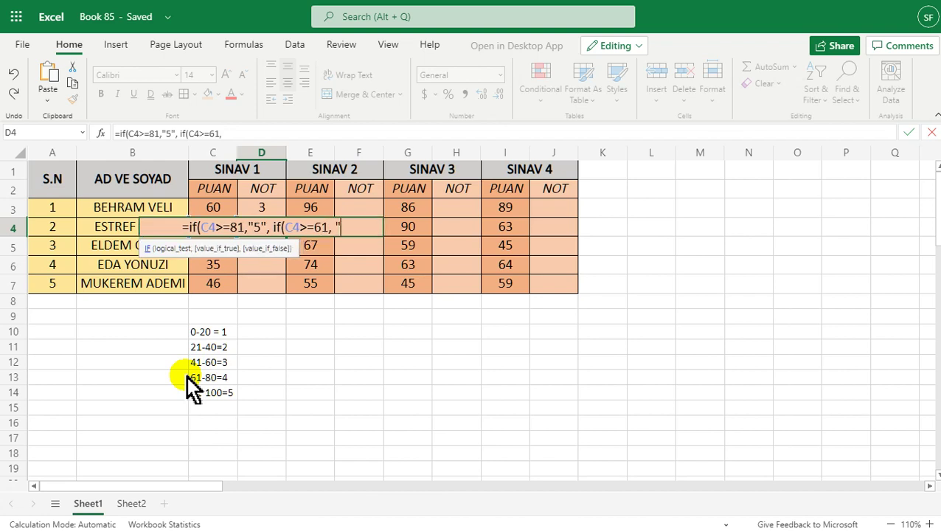
text(4")
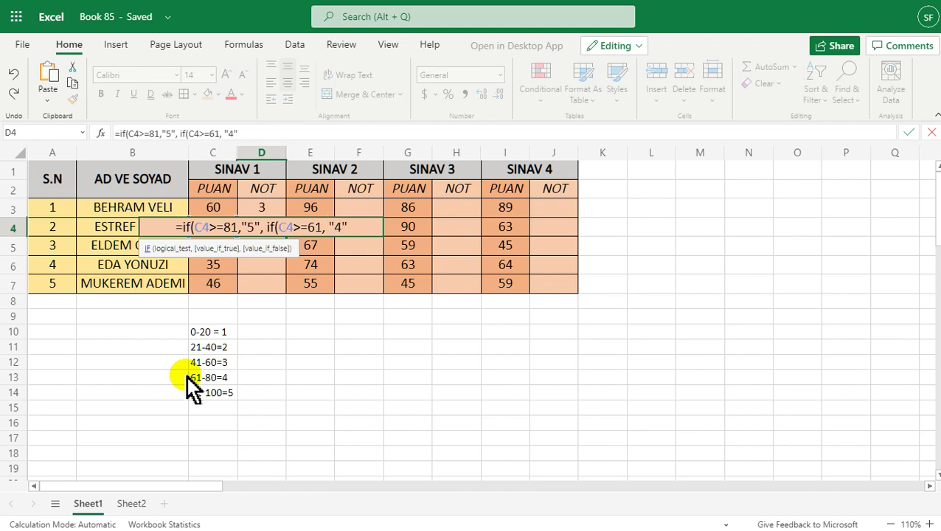
text(,)
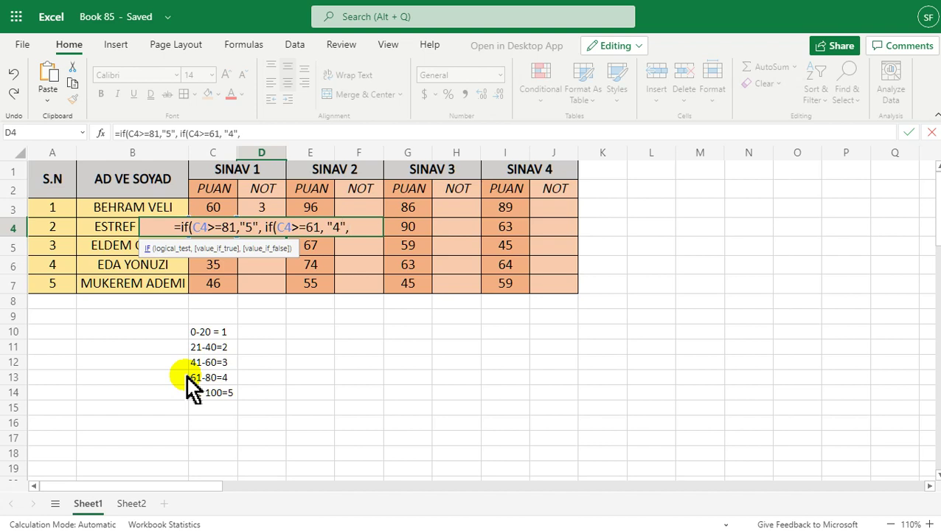
text( if)
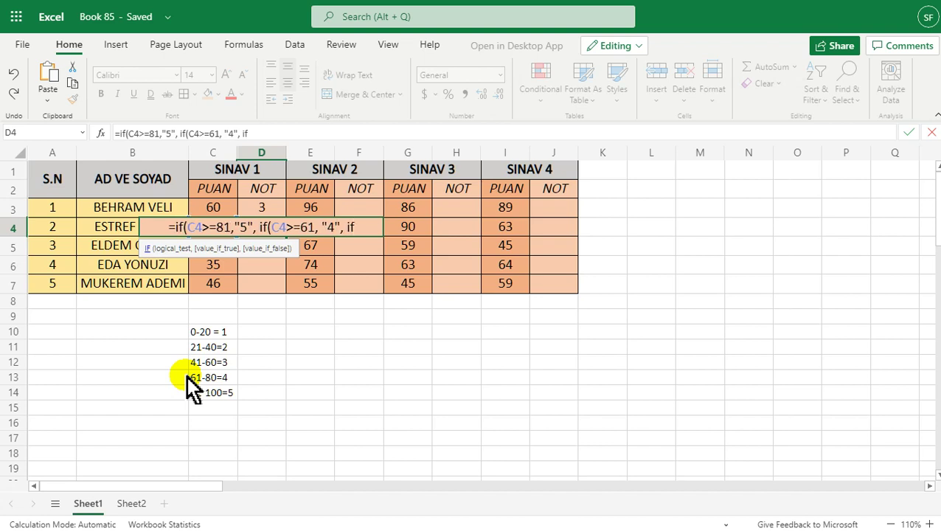
text((C4)
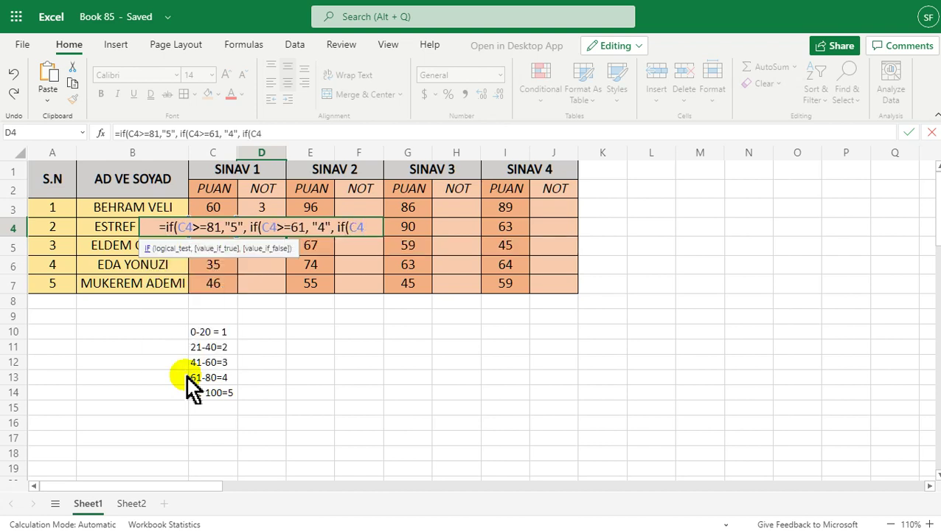
text(>=)
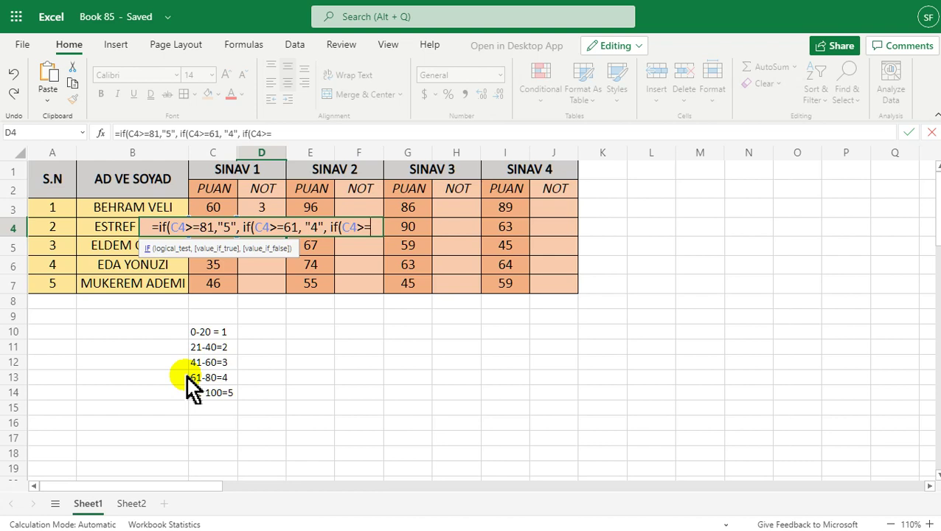
text(41)
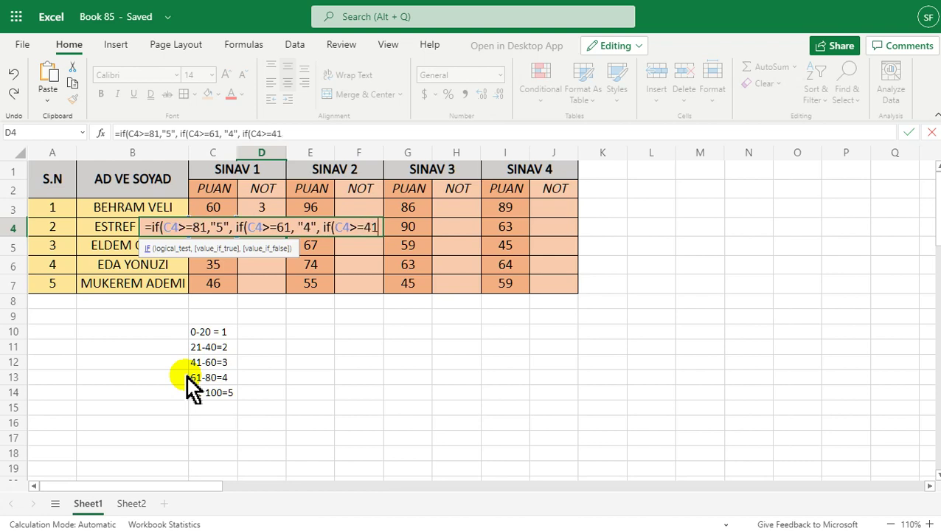
text(,)
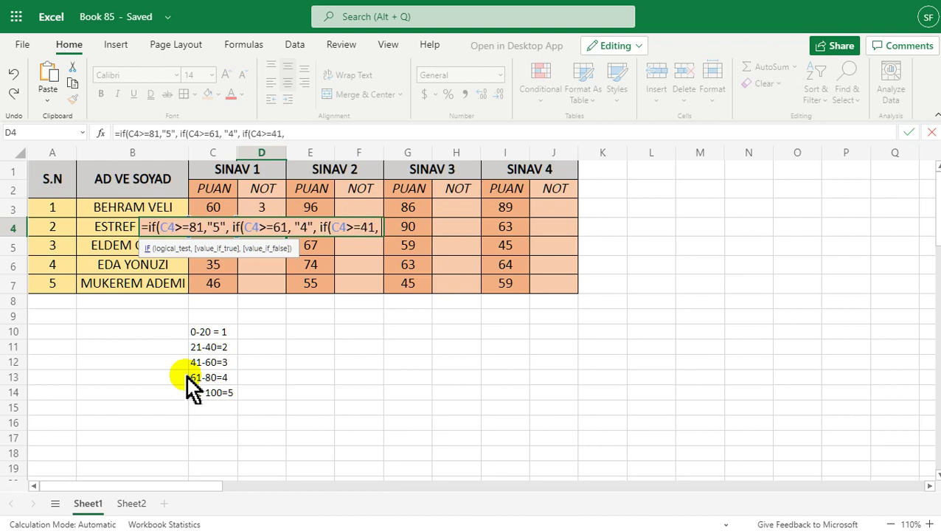
text( ")
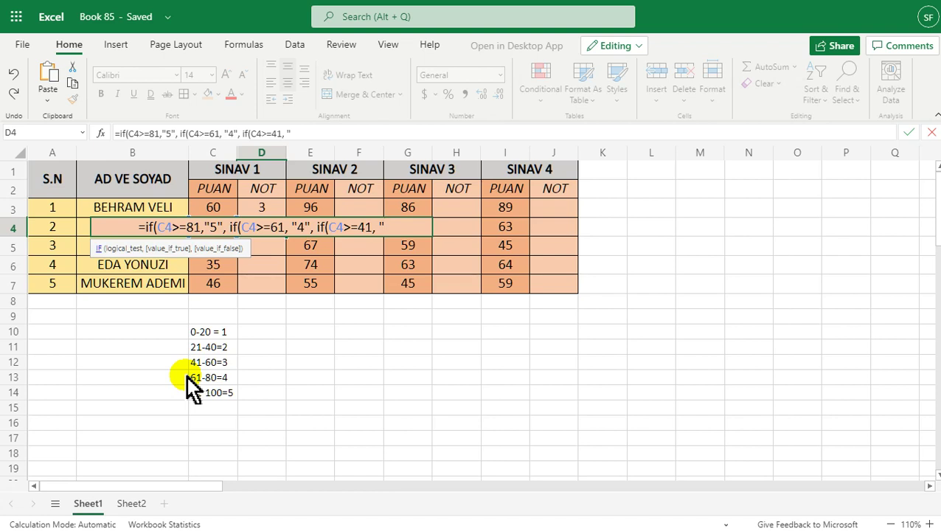
text(3")
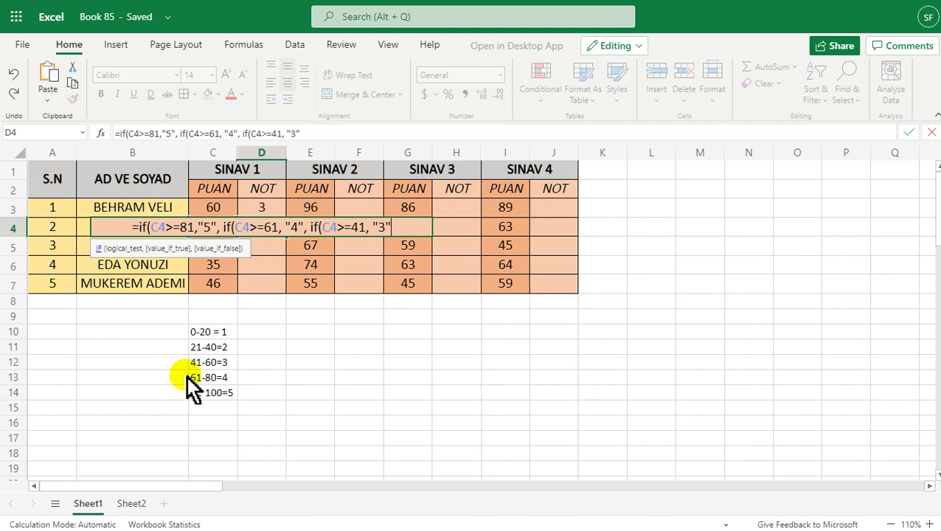
text(, if)
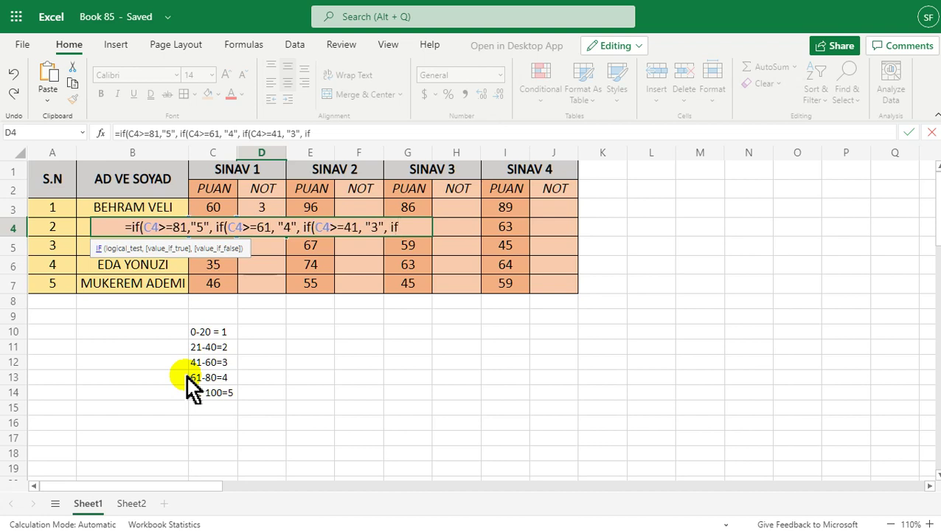
text((C4>)
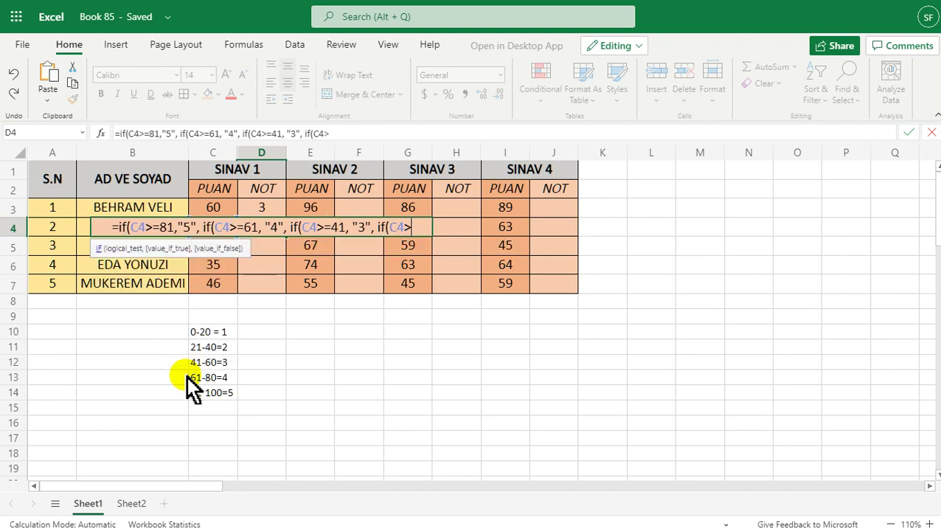
text(=)
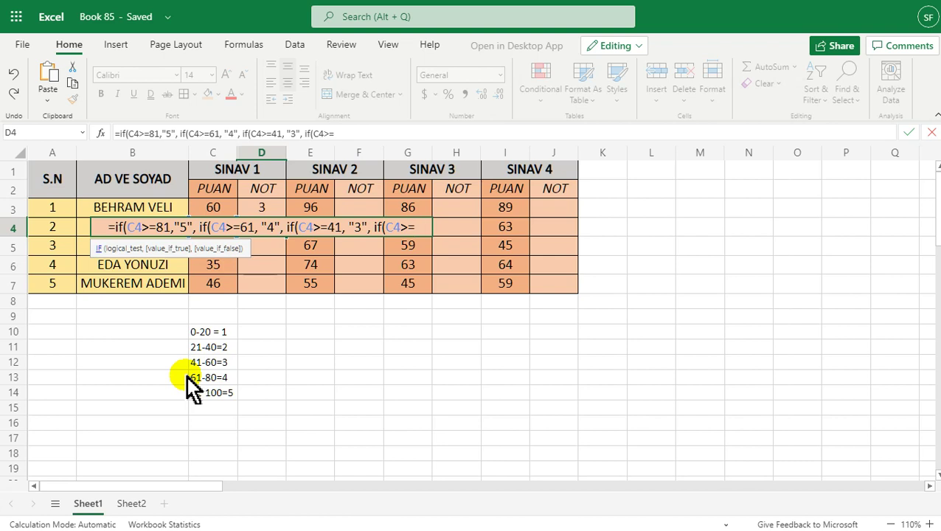
text(21, )
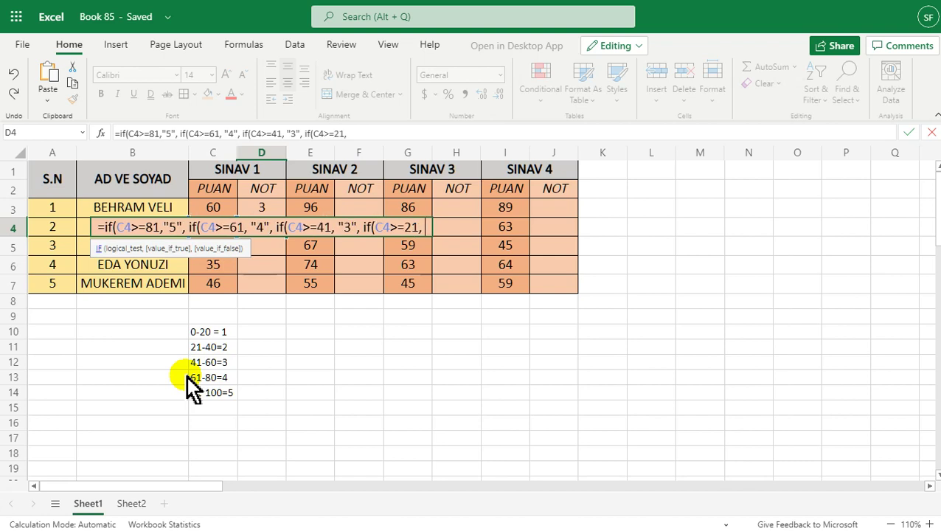
text("2",)
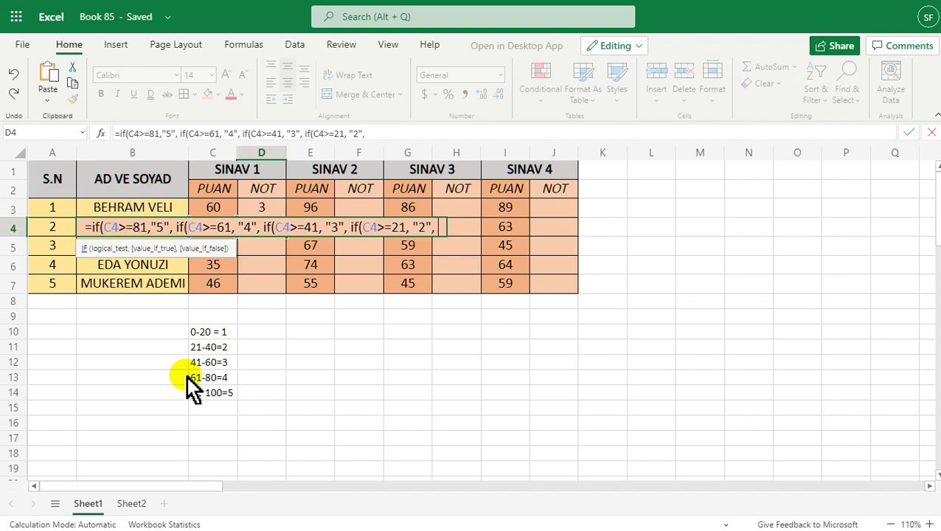
text(if()
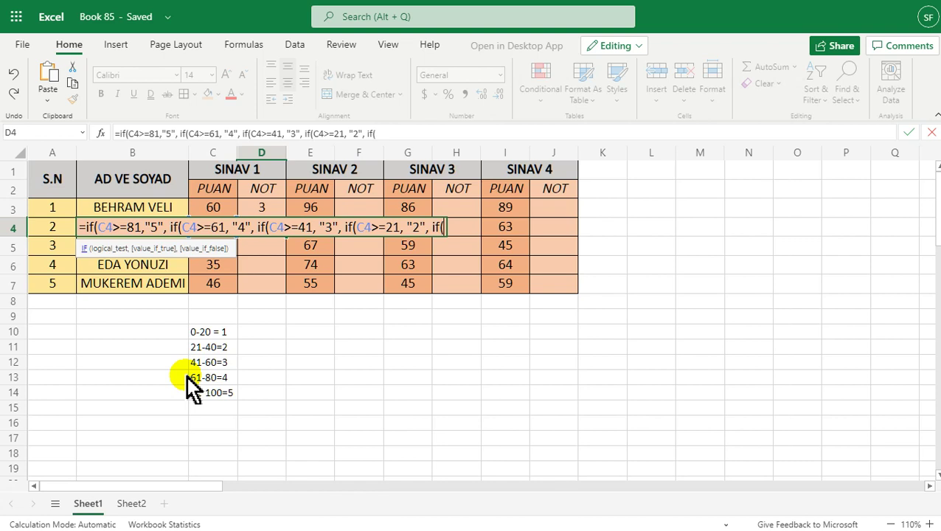
text(C4)
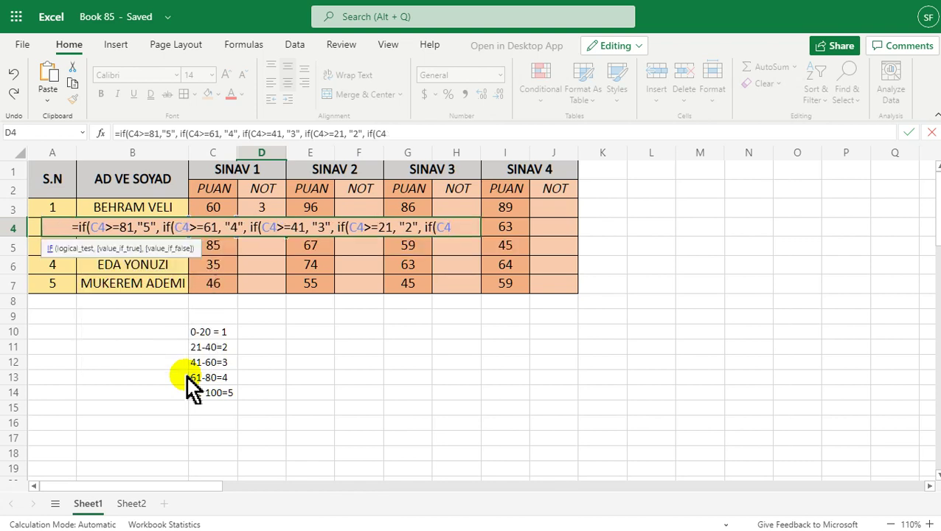
text(>=)
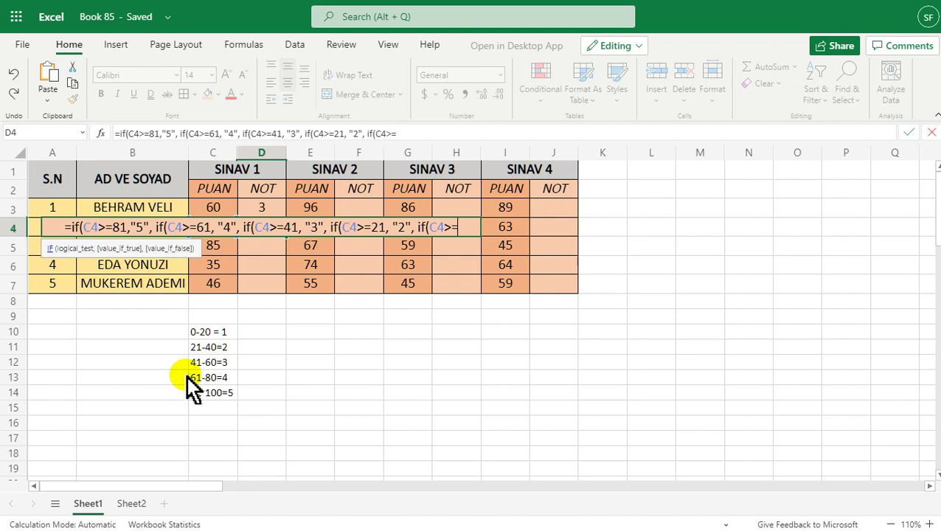
text(0)
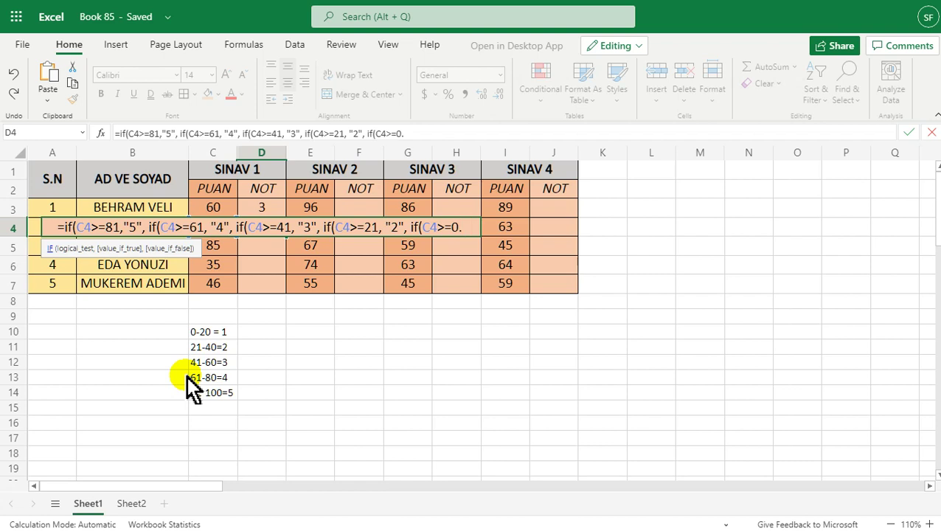
text(,)
text( ")
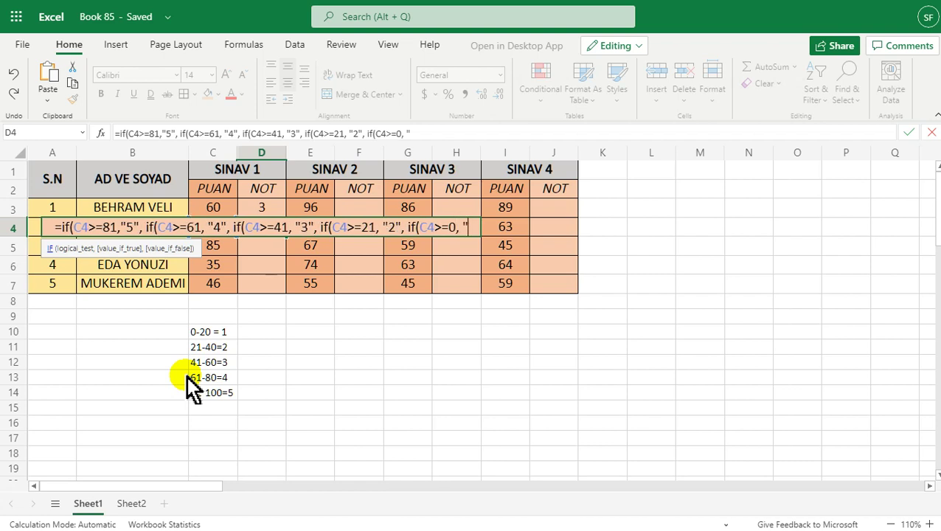
text(1)
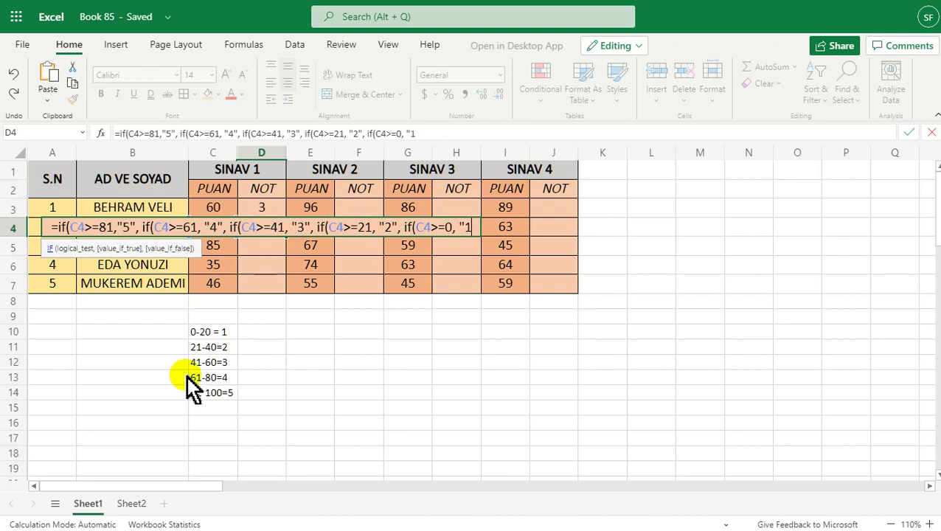
text("))
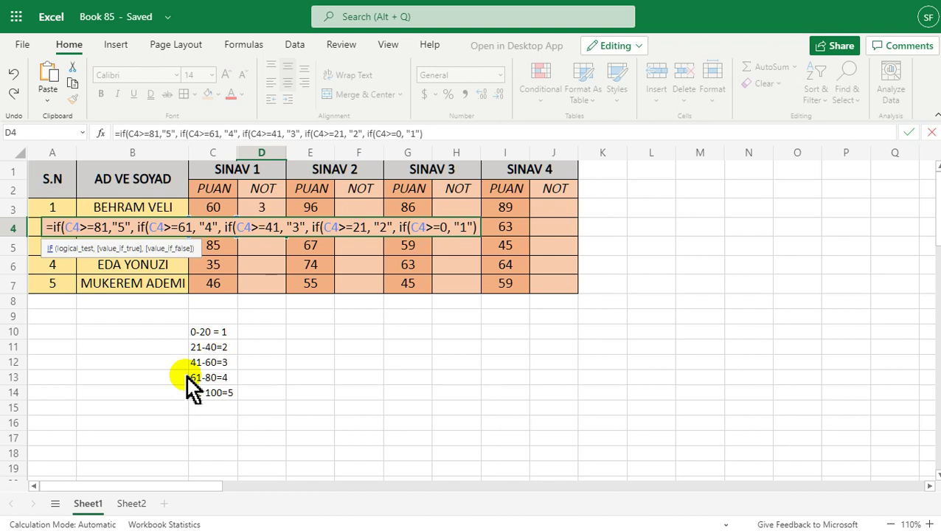
text())
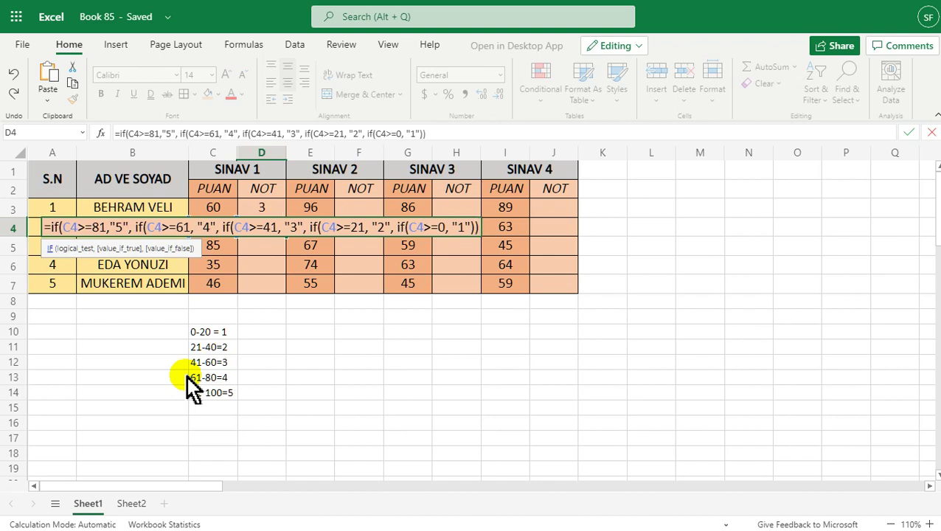
text()))
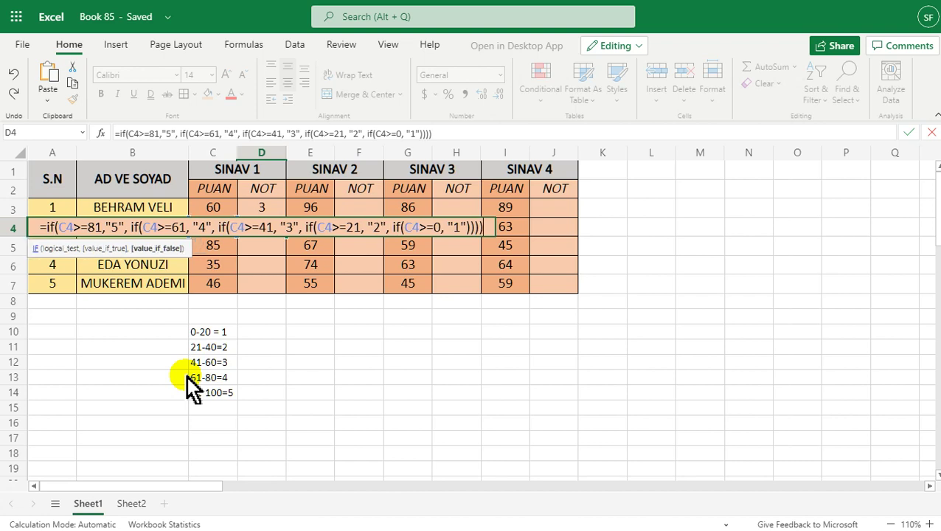
text())
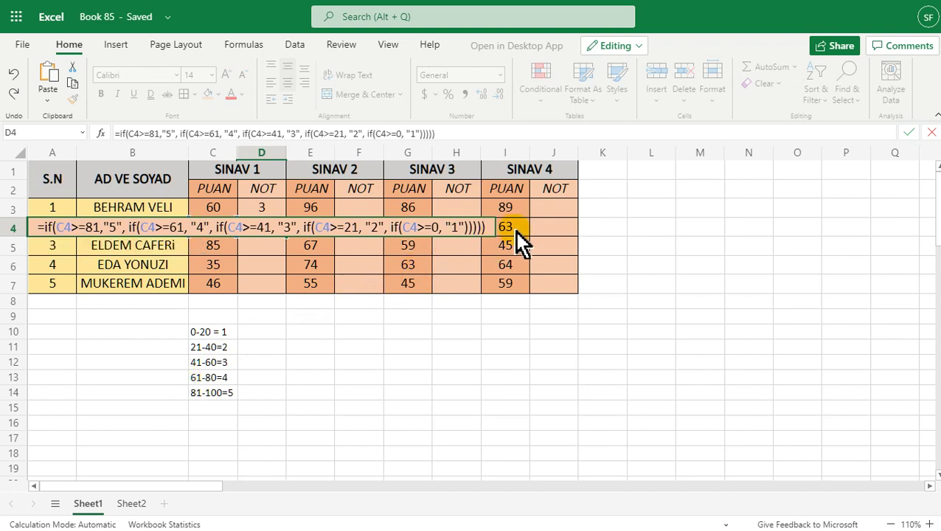
- Check the formula's closing parentheses and commit D4, grading the score 56 as 3
click(483, 226)
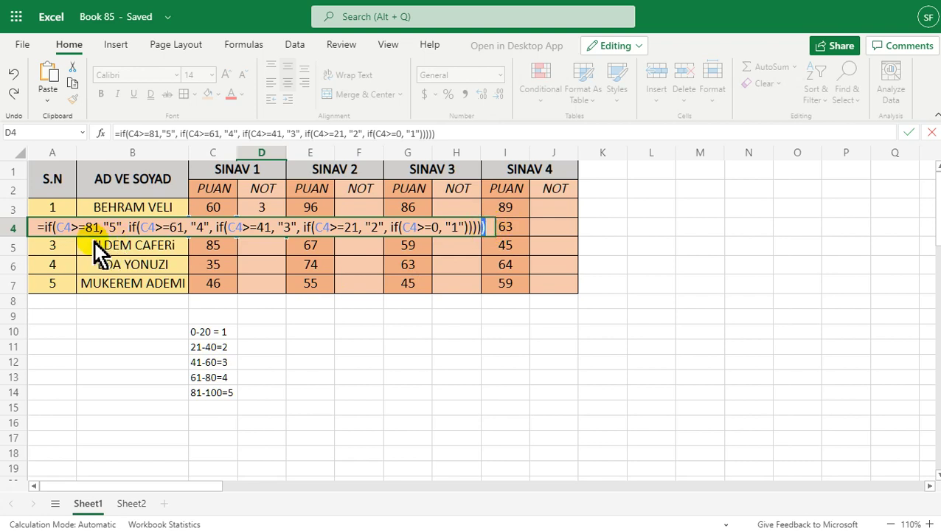
click(54, 226)
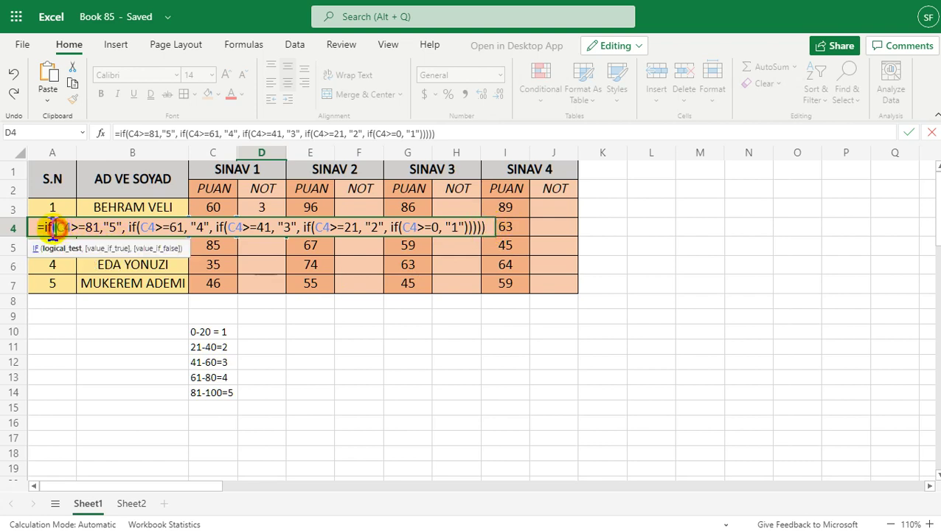
click(480, 226)
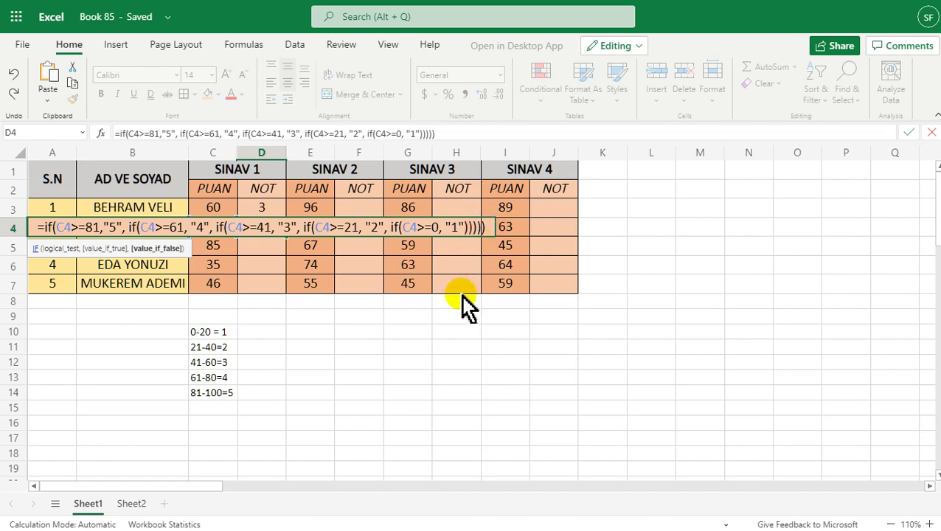
click(479, 228)
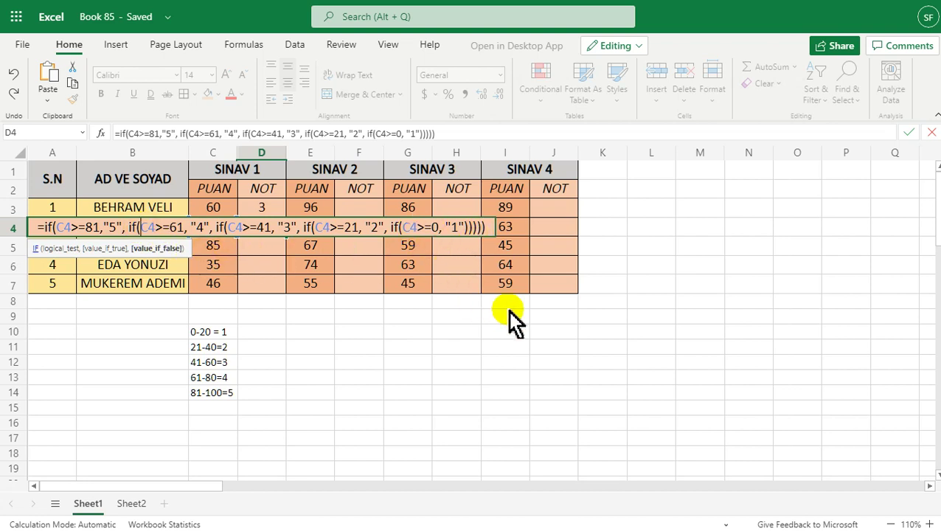
key(Return)
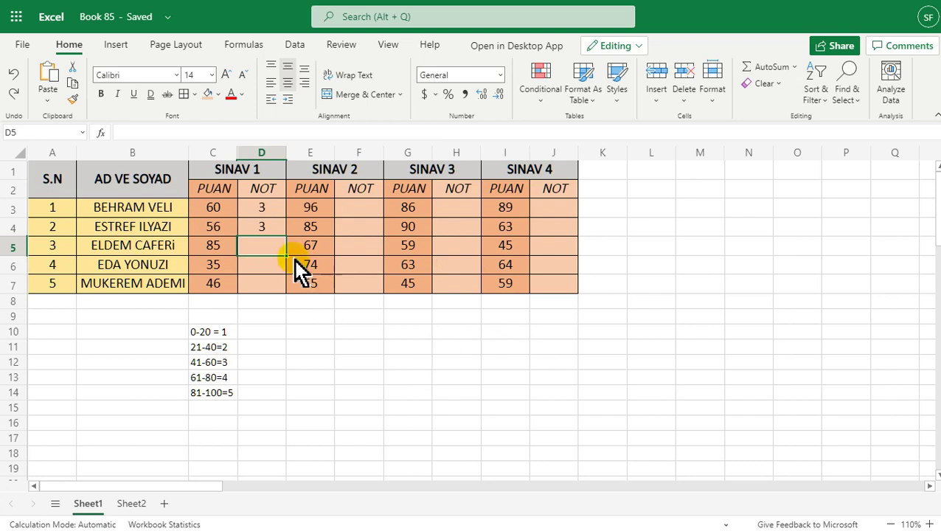
- Copy D4's grade formula and paste it as formulas into D5:D7
click(262, 227)
click(263, 251)
click(264, 225)
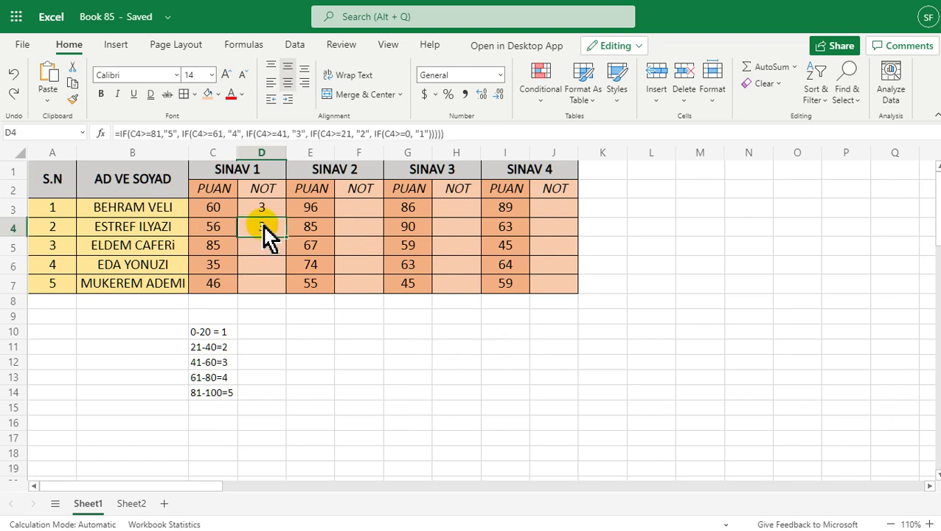
right_click(264, 226)
click(303, 289)
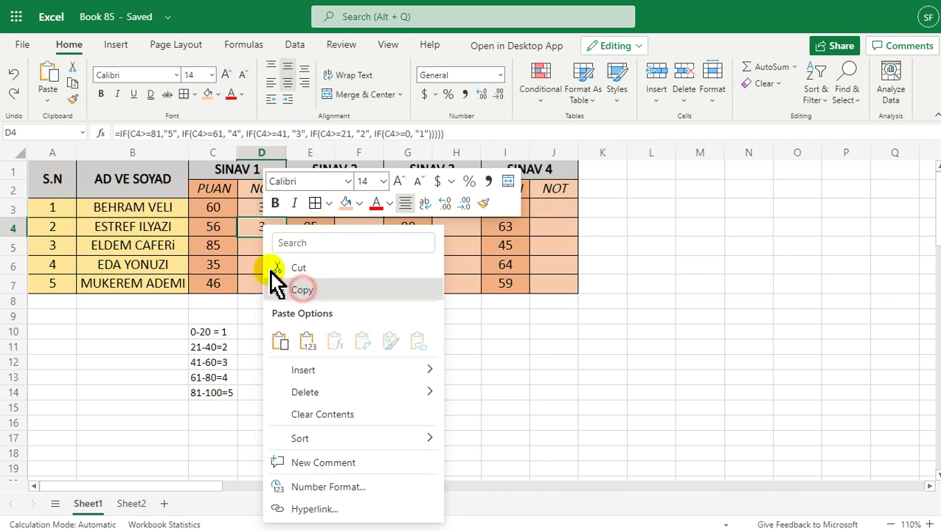
drag(256, 249, 257, 281)
right_click(257, 281)
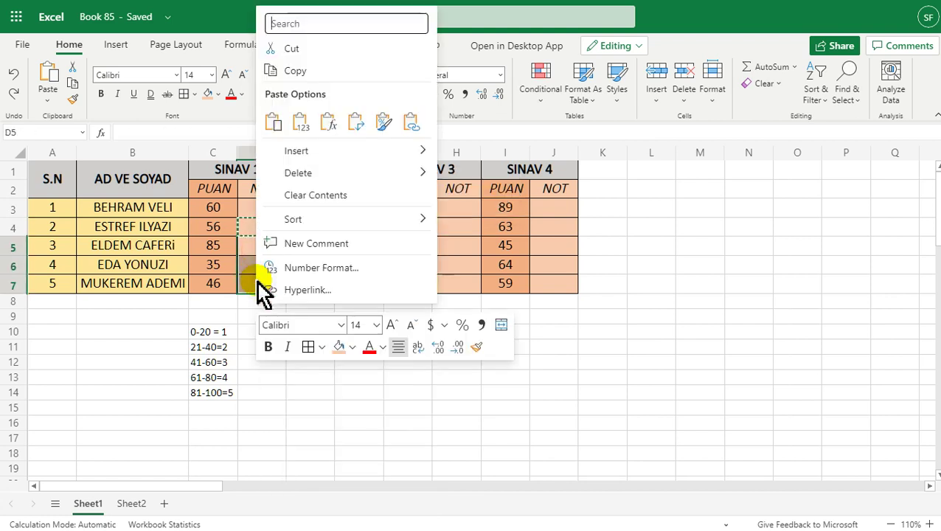
click(328, 121)
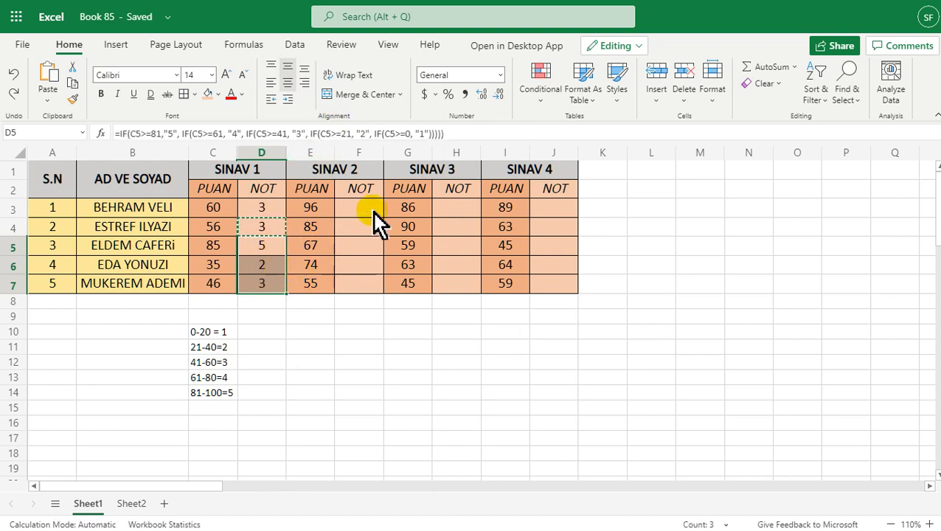
- Paste the grade formula into F3:F7, H3:H7 and J3:J7 as well
drag(362, 206, 359, 281)
right_click(359, 281)
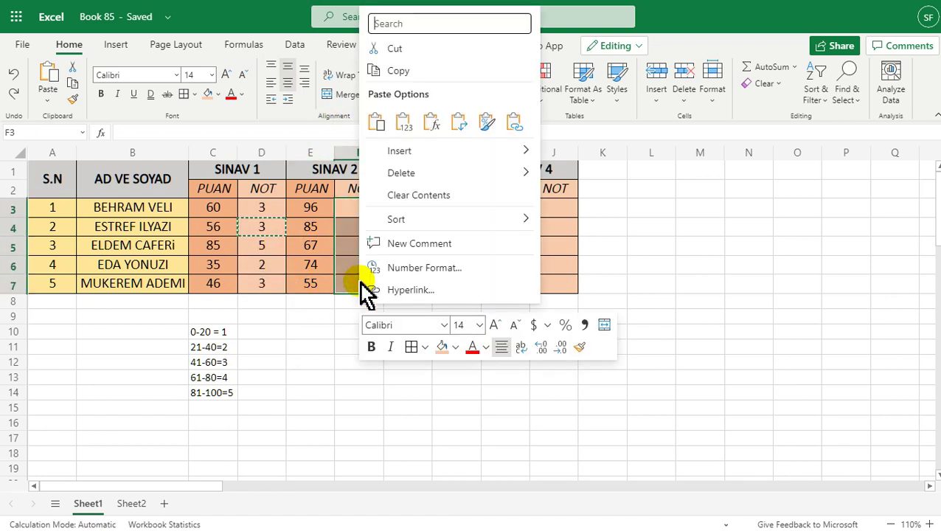
click(430, 122)
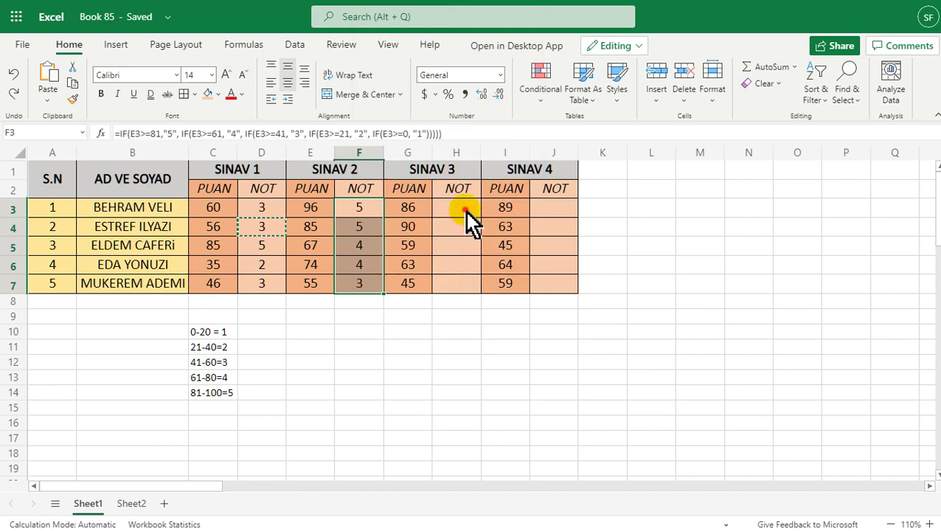
drag(465, 211, 460, 286)
right_click(460, 286)
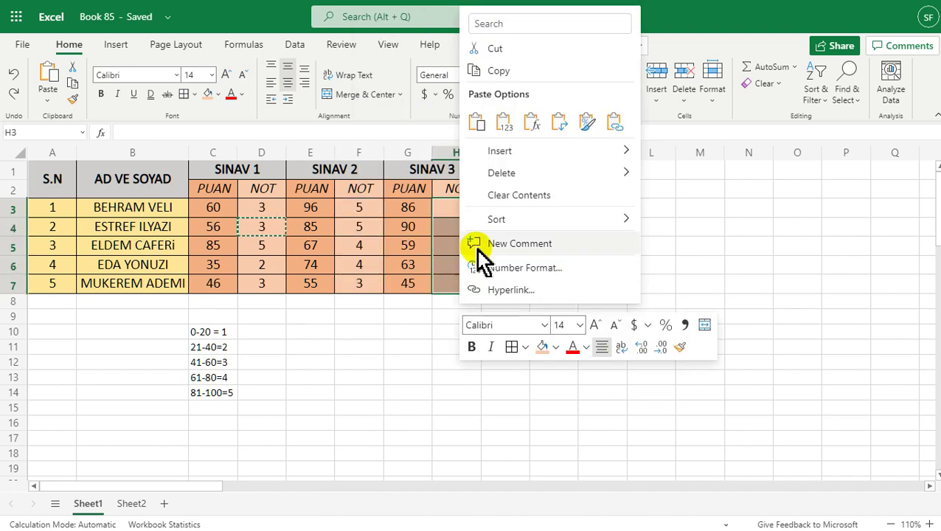
click(504, 122)
drag(562, 207, 567, 300)
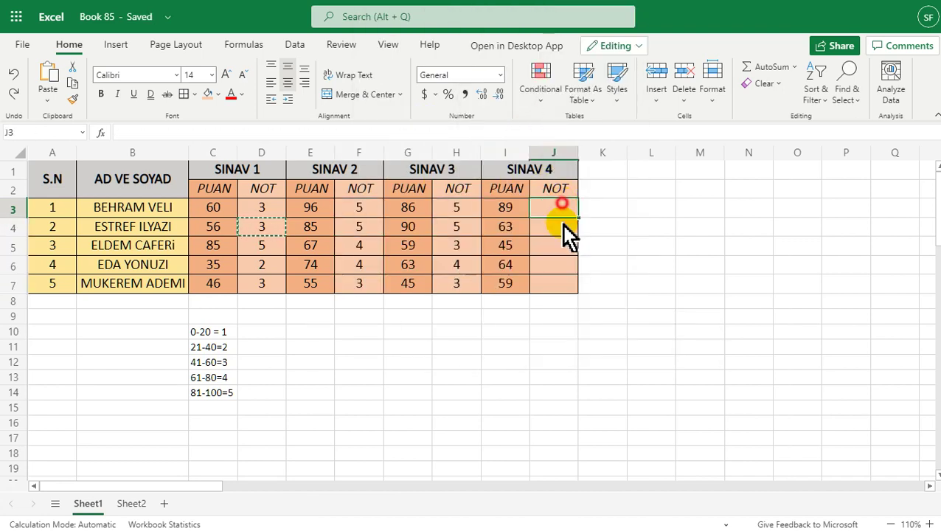
right_click(564, 299)
click(632, 121)
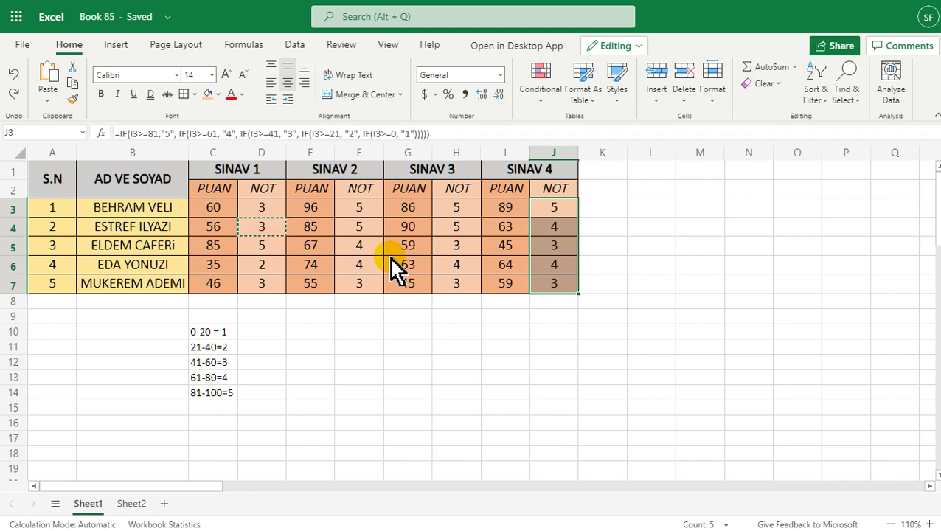
- Add arrow icon sets to the SINAV 1 and SINAV 2 PUAN scores (C3:C7, E3:E7)
click(459, 317)
double_click(342, 333)
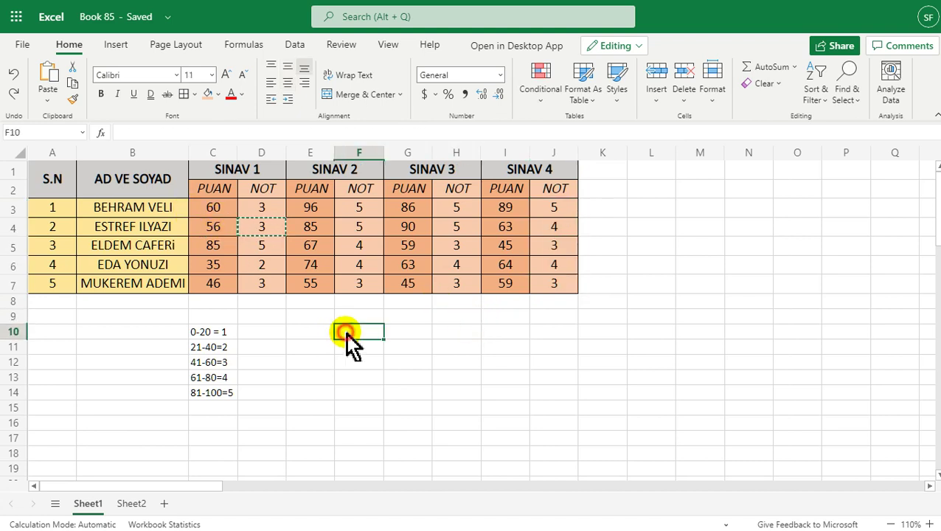
click(347, 356)
drag(214, 205, 222, 285)
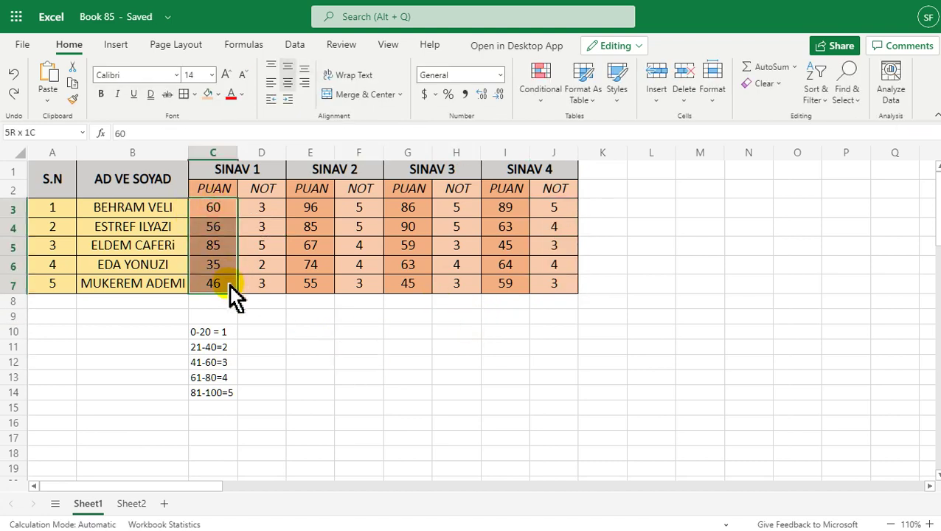
click(542, 102)
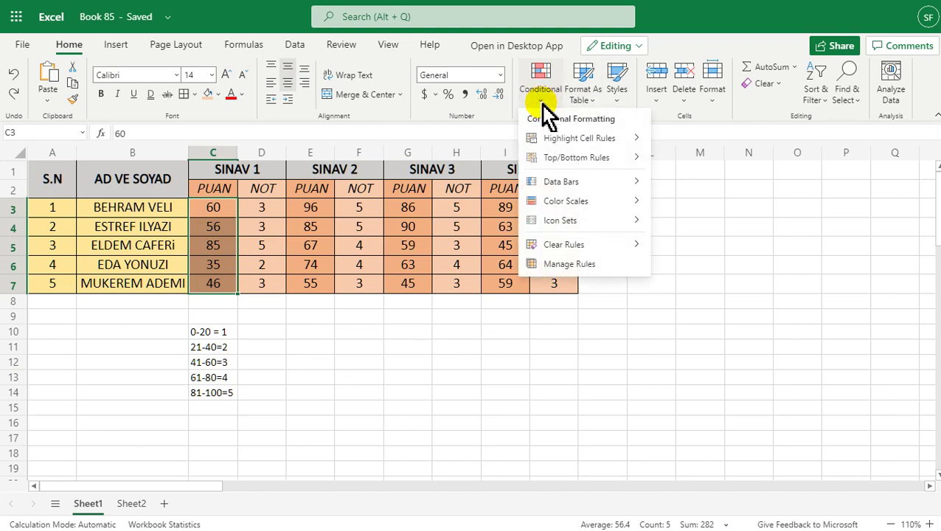
mouse_move(610, 204)
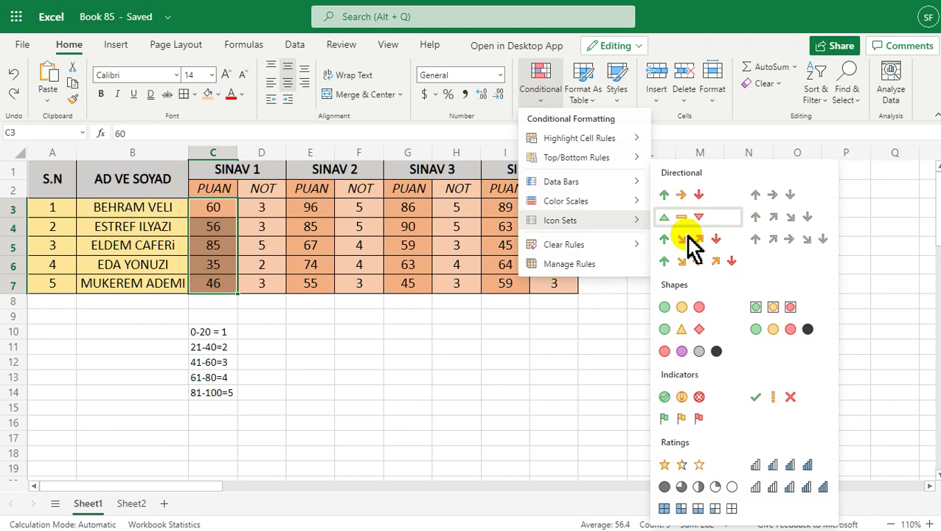
click(695, 268)
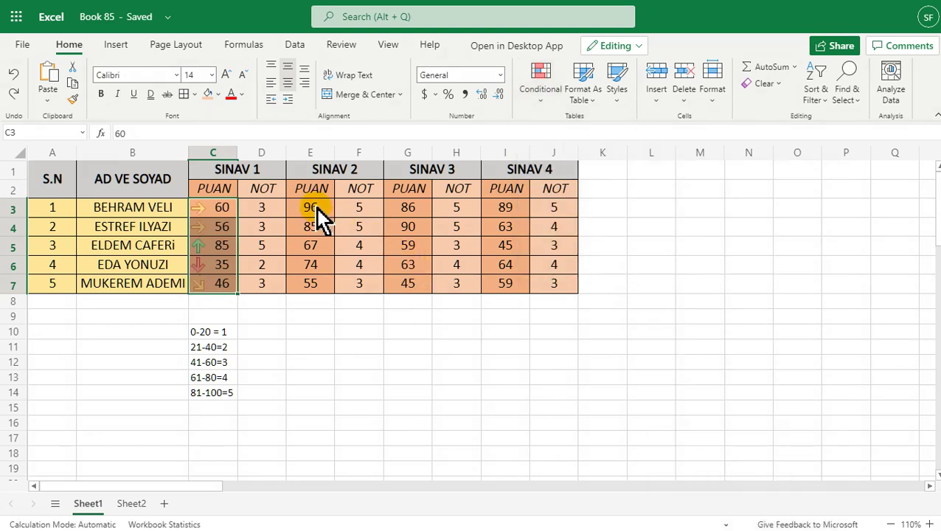
drag(313, 207, 321, 291)
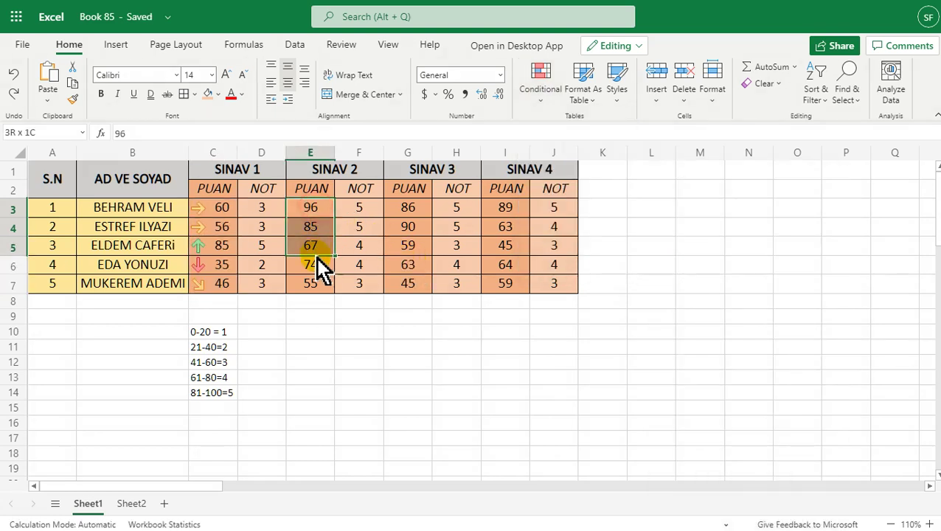
click(539, 100)
mouse_move(610, 220)
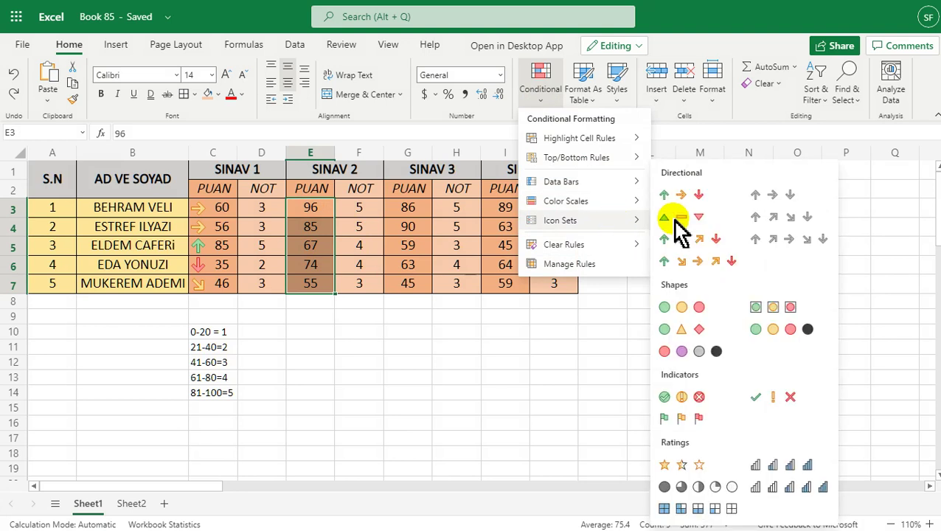
click(715, 259)
- Apply the four-arrow icon set to G3:G7 and the five-arrow set to I3:I7
drag(412, 206, 410, 287)
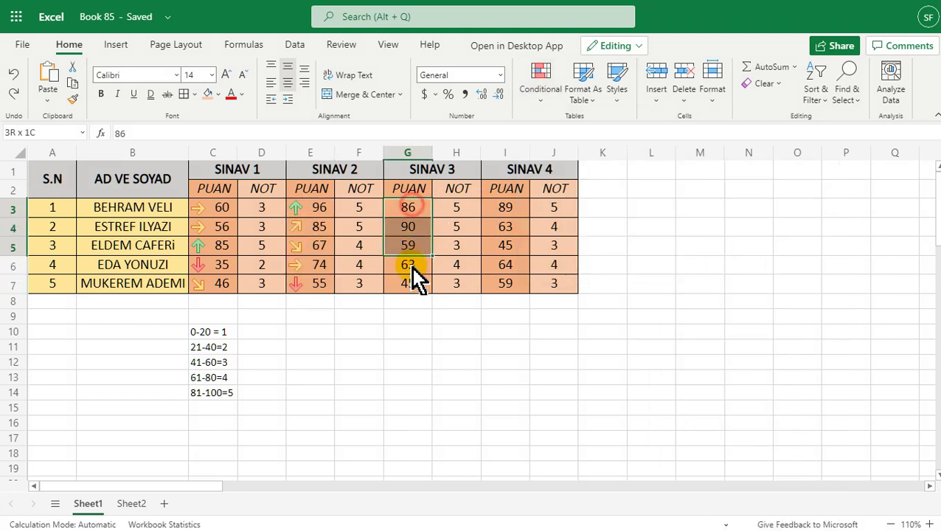
click(541, 92)
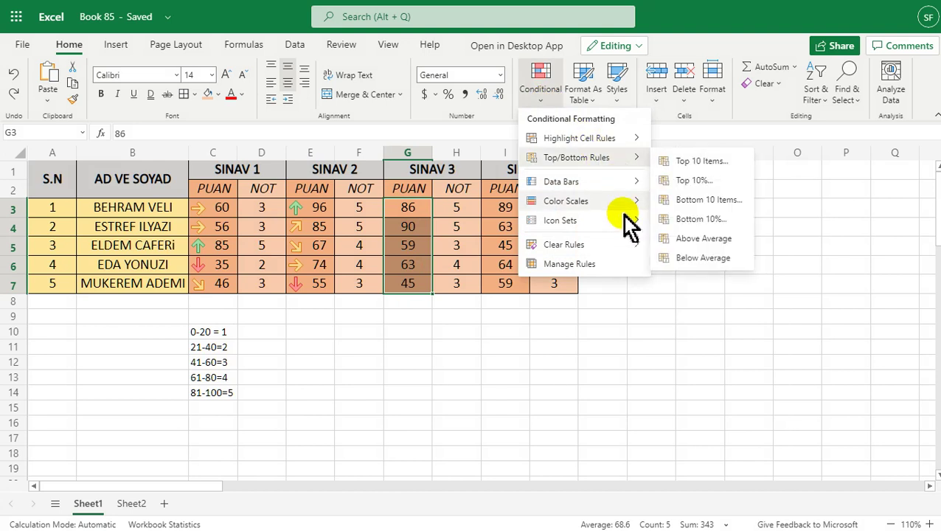
mouse_move(625, 219)
click(717, 264)
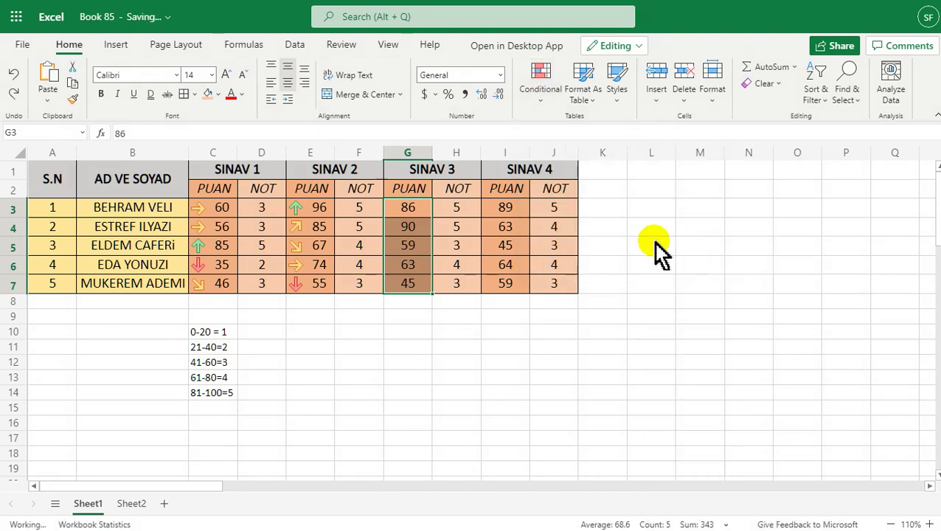
click(515, 208)
drag(515, 247, 515, 283)
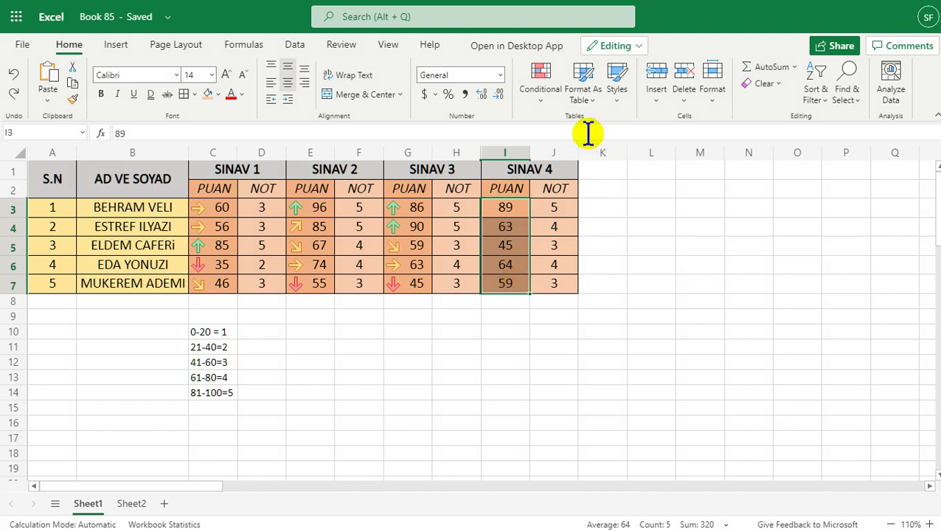
click(546, 104)
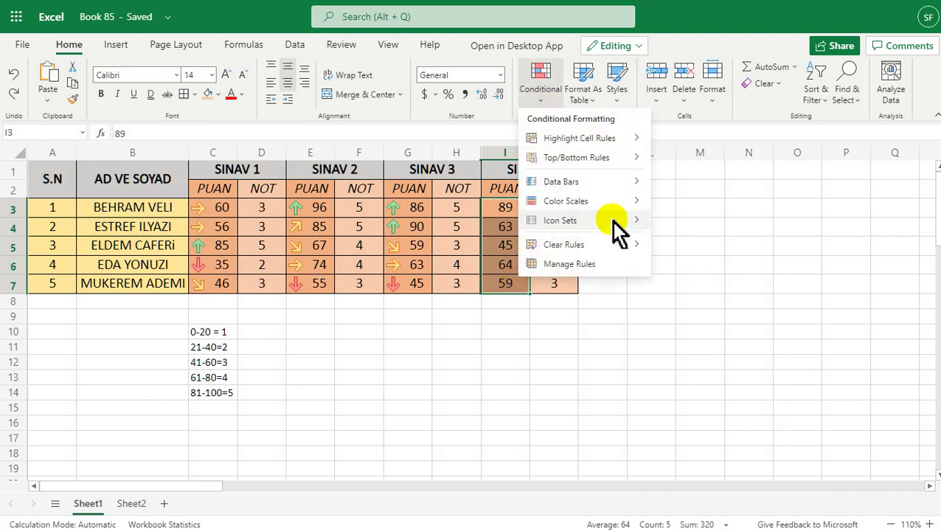
mouse_move(614, 220)
click(702, 261)
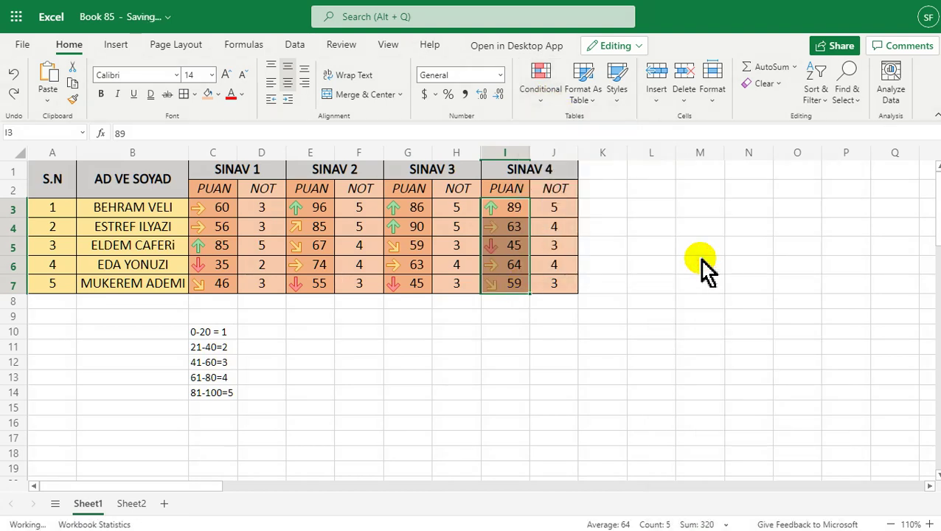
click(693, 248)
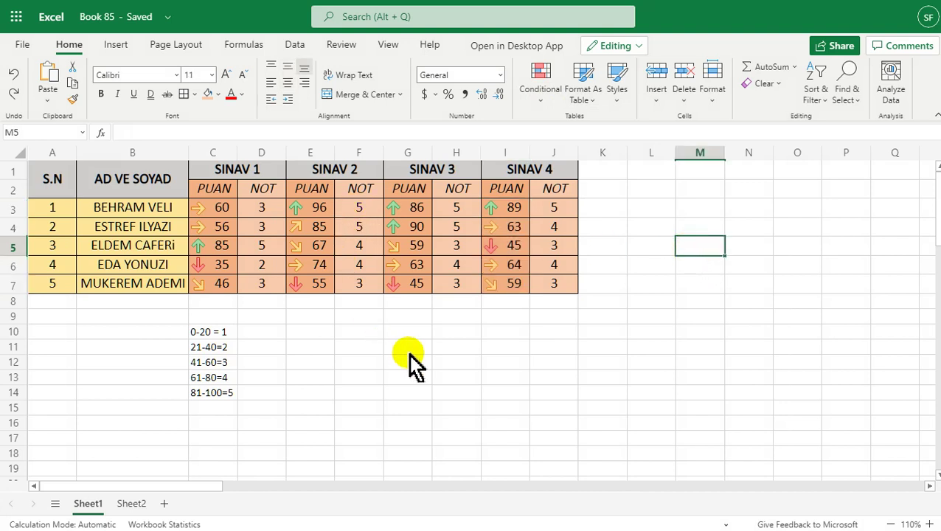
- Fill cells K1:K7 with medium blue
drag(605, 168, 602, 288)
drag(627, 153, 654, 153)
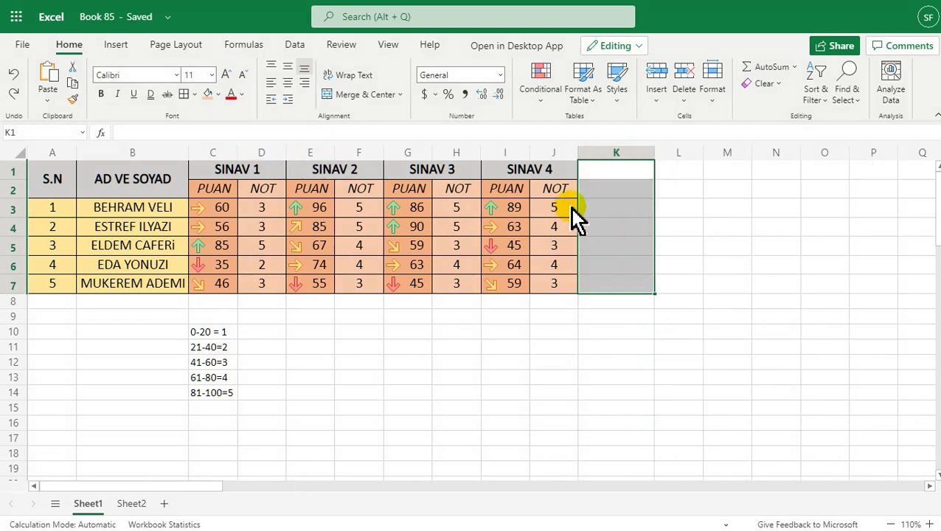
click(218, 95)
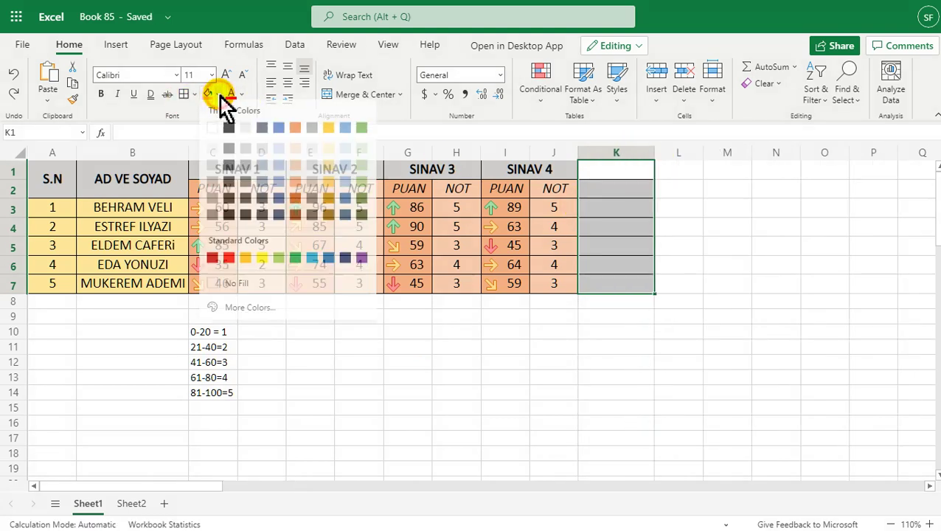
click(279, 183)
- Merge K1:K2 into one header cell and widen column K to 19.57
drag(610, 169, 610, 191)
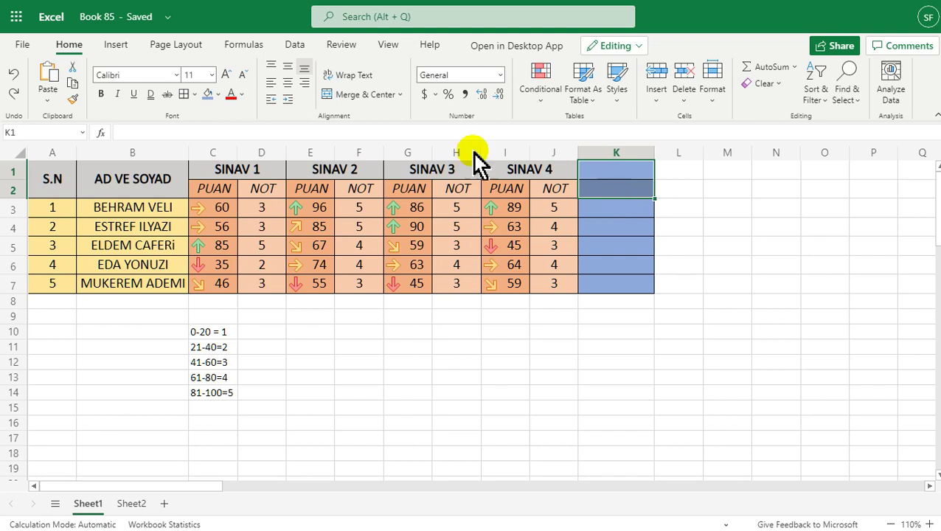
click(341, 96)
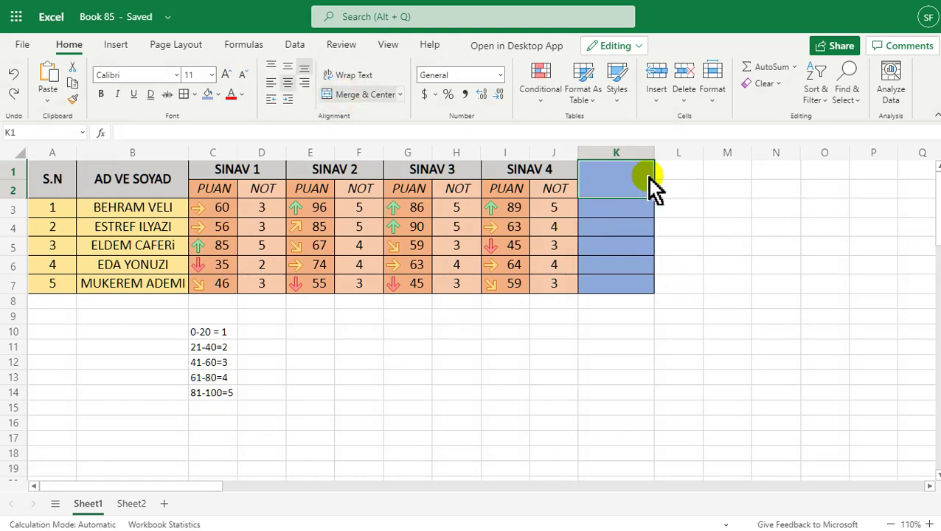
drag(653, 153, 686, 156)
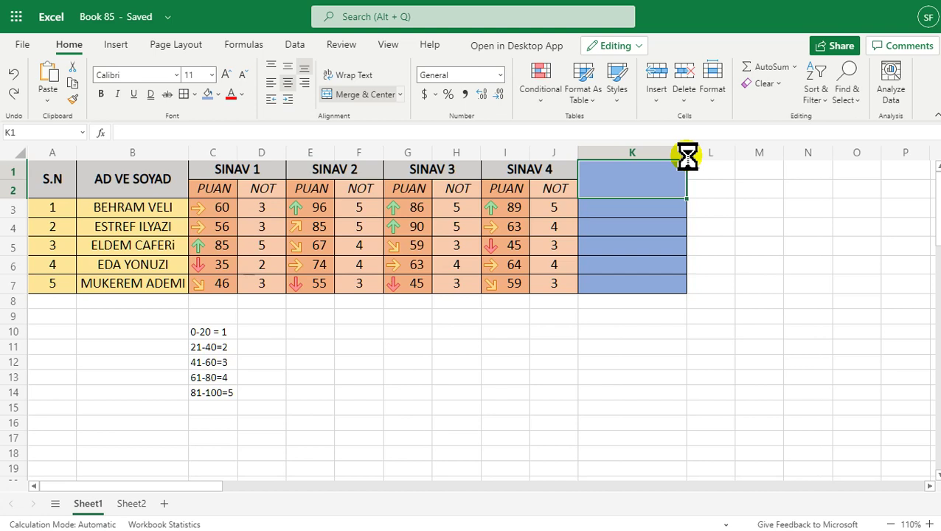
drag(668, 287, 608, 189)
click(559, 173)
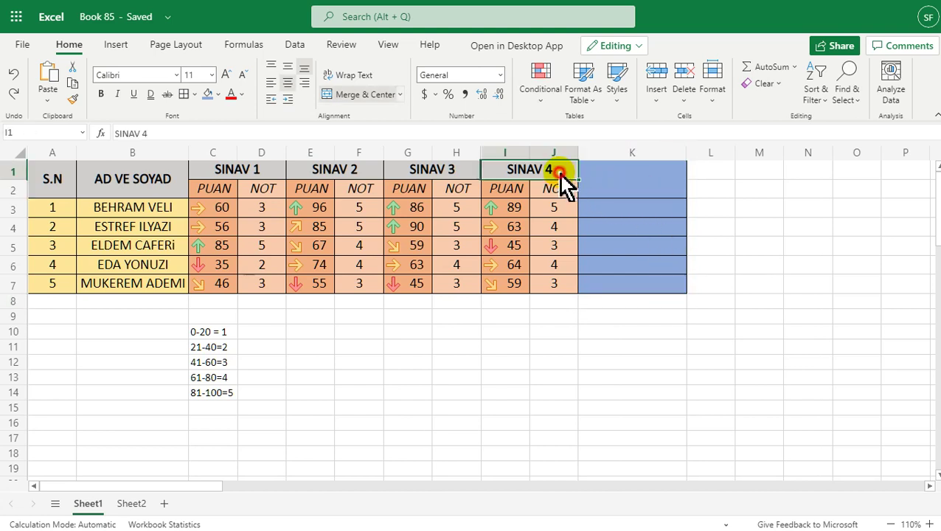
click(649, 188)
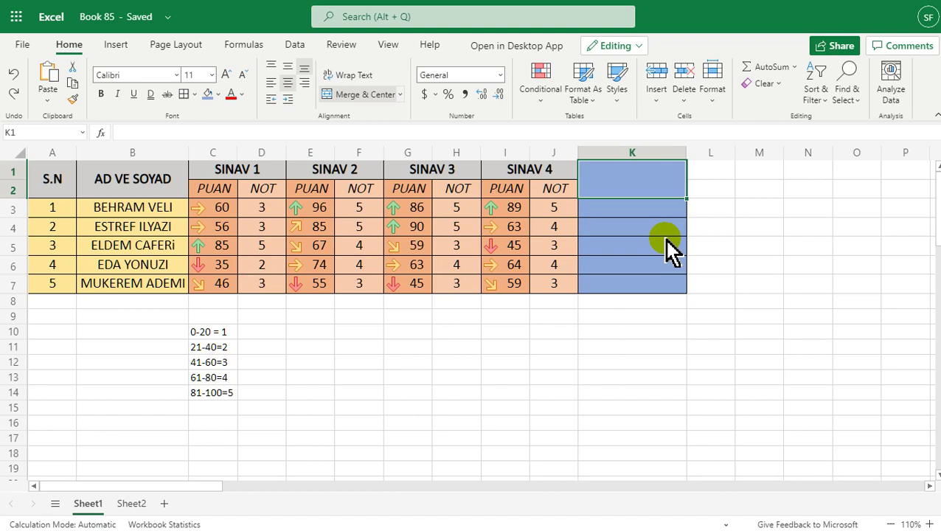
- Enter the 'NOT ORTALAMASI' header as middle-aligned, wrapped, 14-point white text
text(NOT )
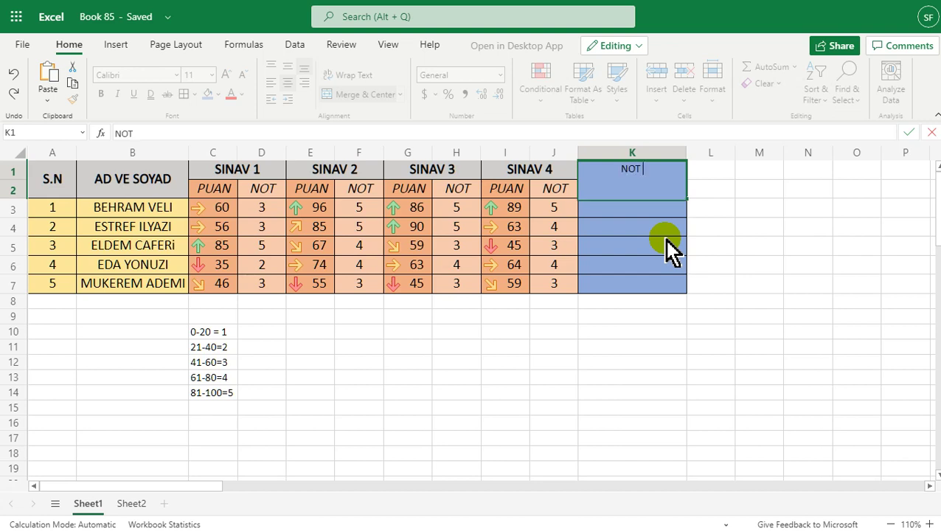
text(ORTALAMASI)
click(667, 249)
click(640, 193)
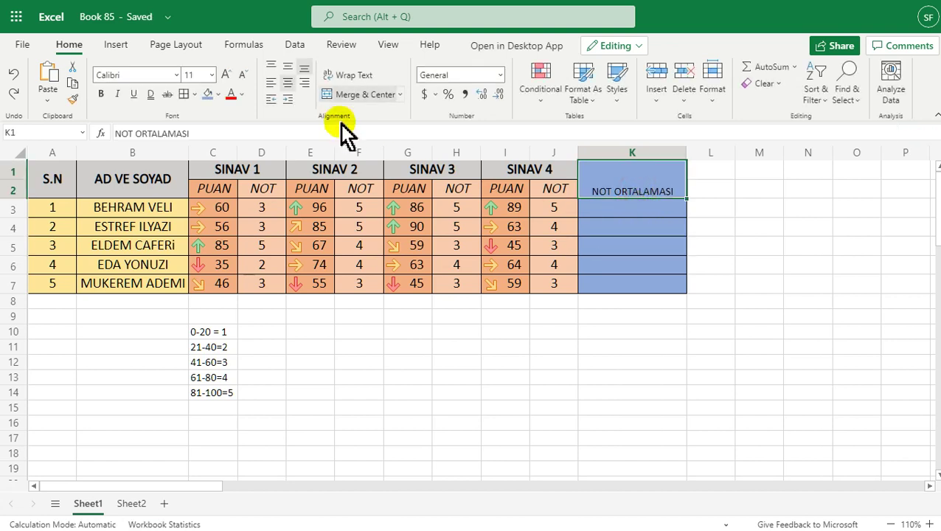
click(289, 66)
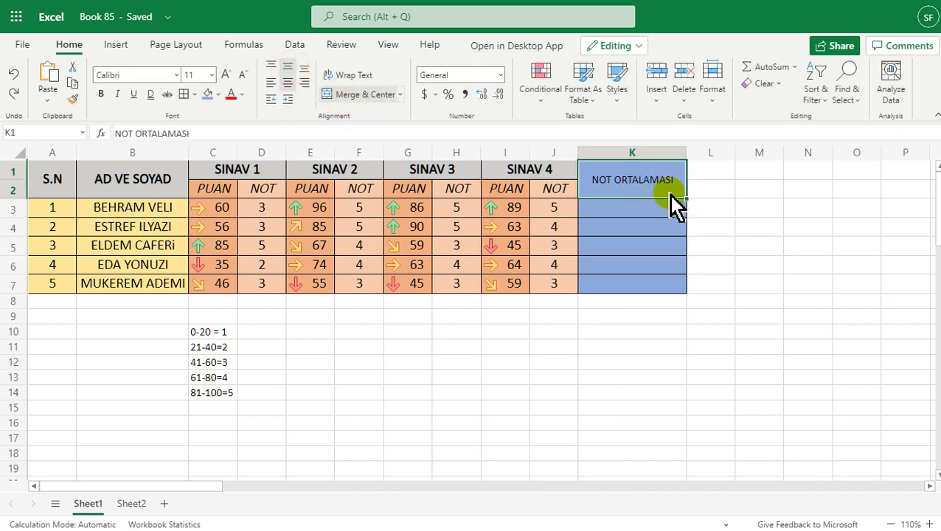
click(361, 77)
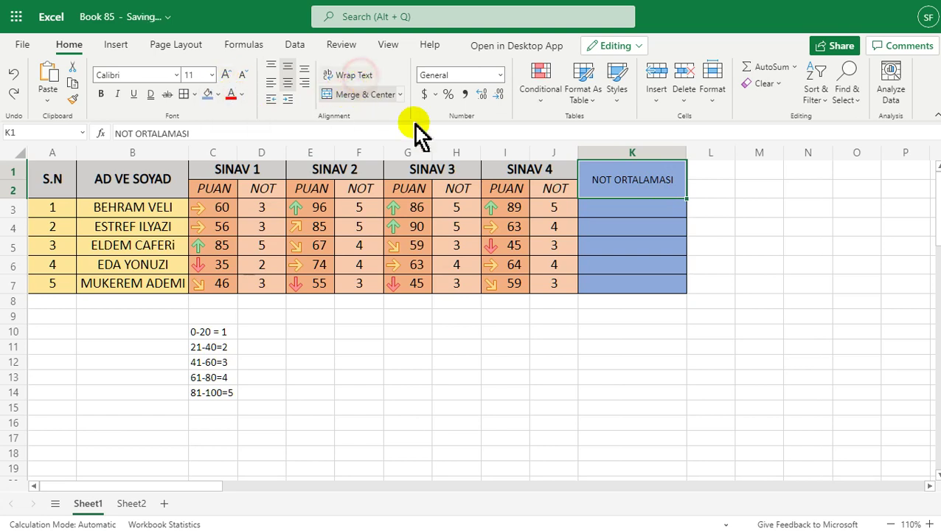
click(225, 74)
click(224, 74)
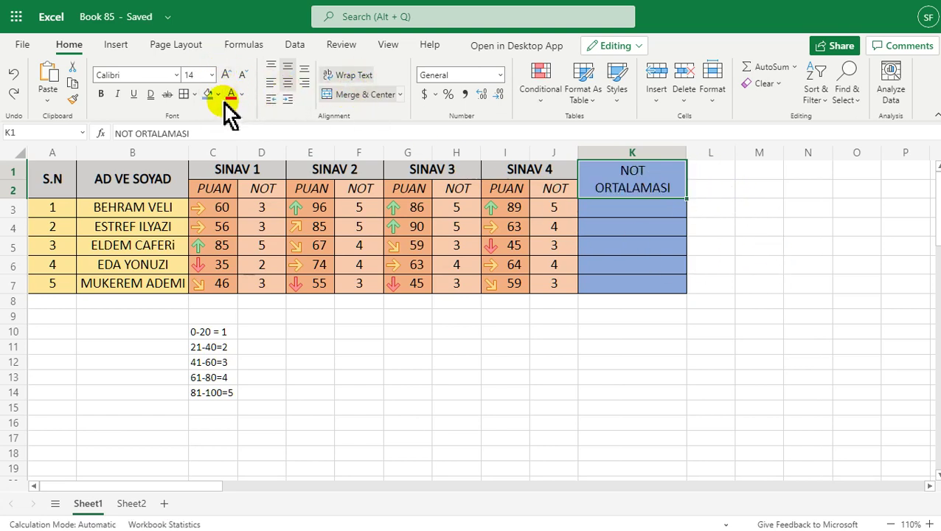
click(241, 96)
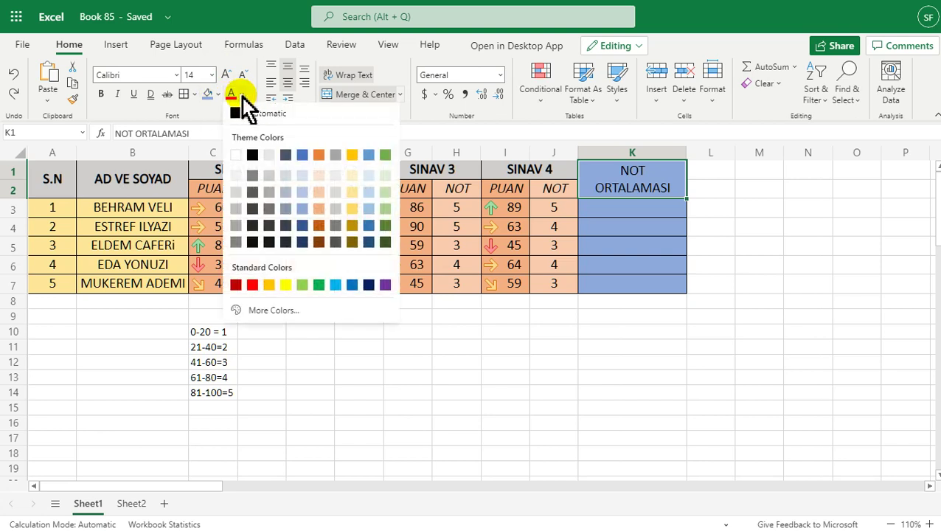
click(235, 154)
click(719, 249)
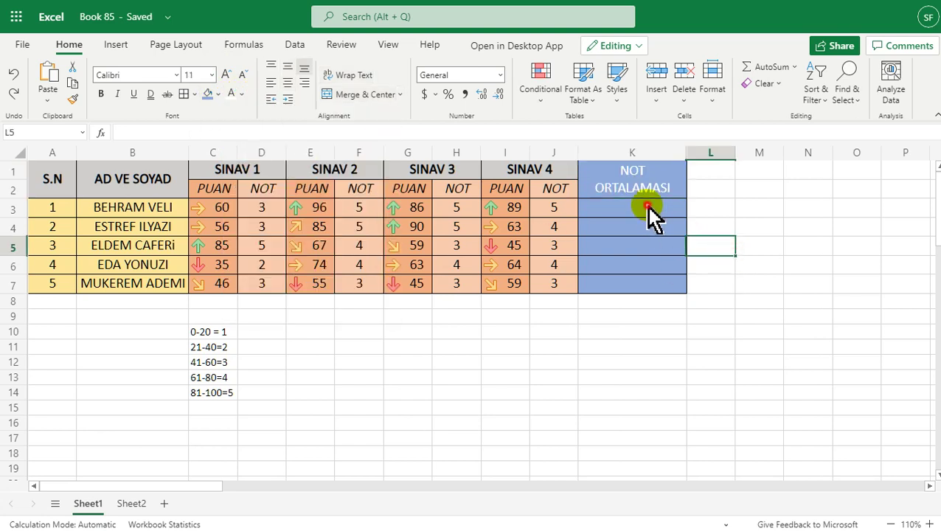
- Raise the font size of cells K3:K7 to 14 point
drag(648, 207, 651, 286)
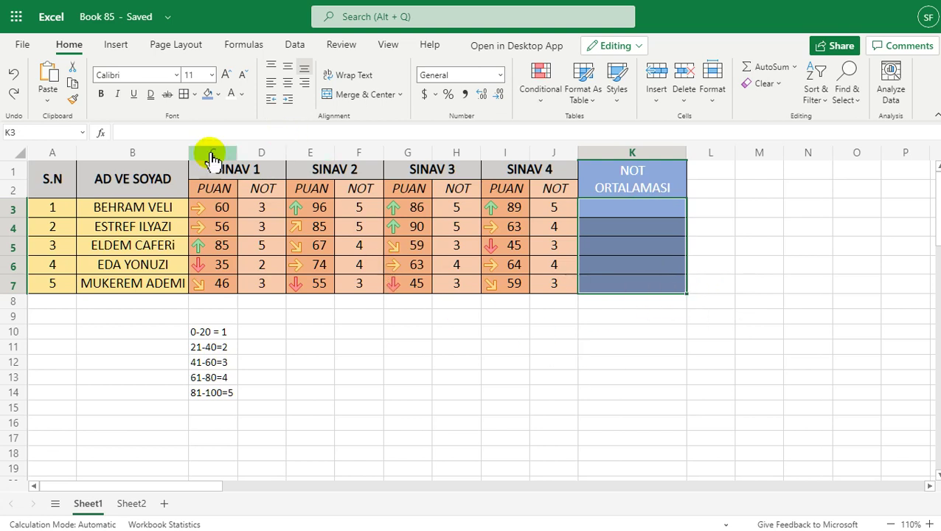
click(225, 75)
click(226, 74)
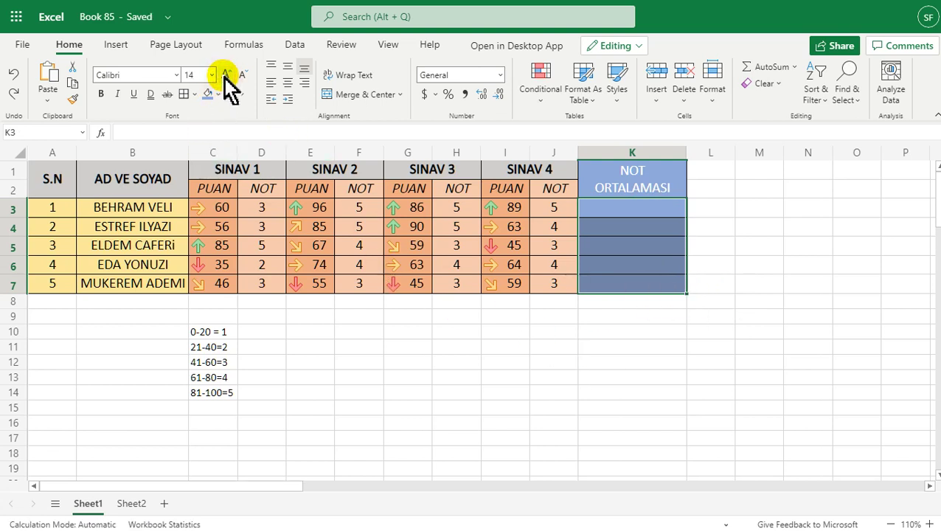
click(639, 332)
drag(634, 208, 630, 273)
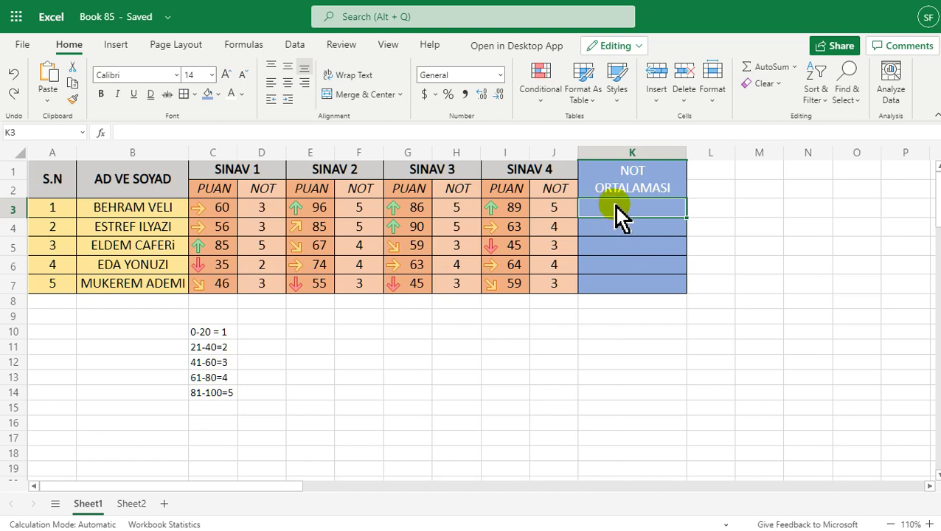
- Enter =(D3+F3+H3+J3)/4 in K3, giving the first student's average of 4.5
drag(618, 216, 635, 220)
text(=()
click(269, 207)
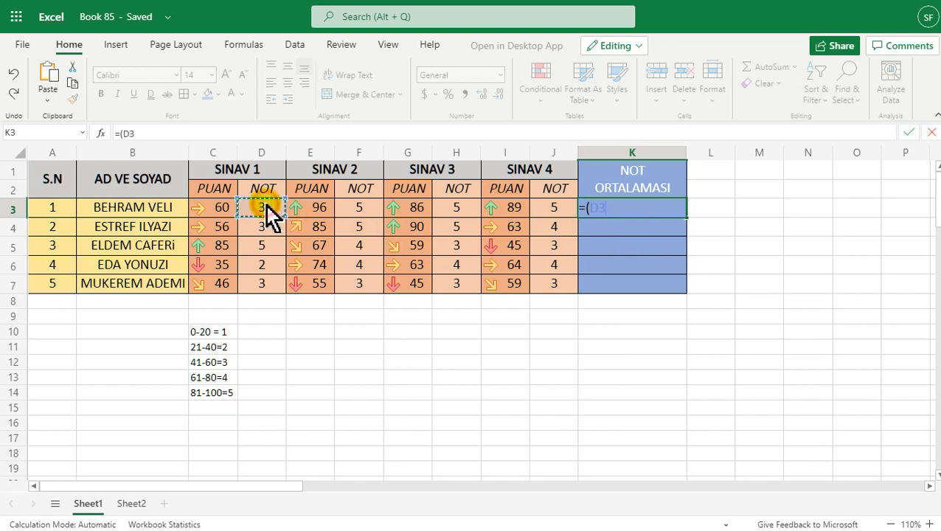
text(+)
click(352, 209)
text(+)
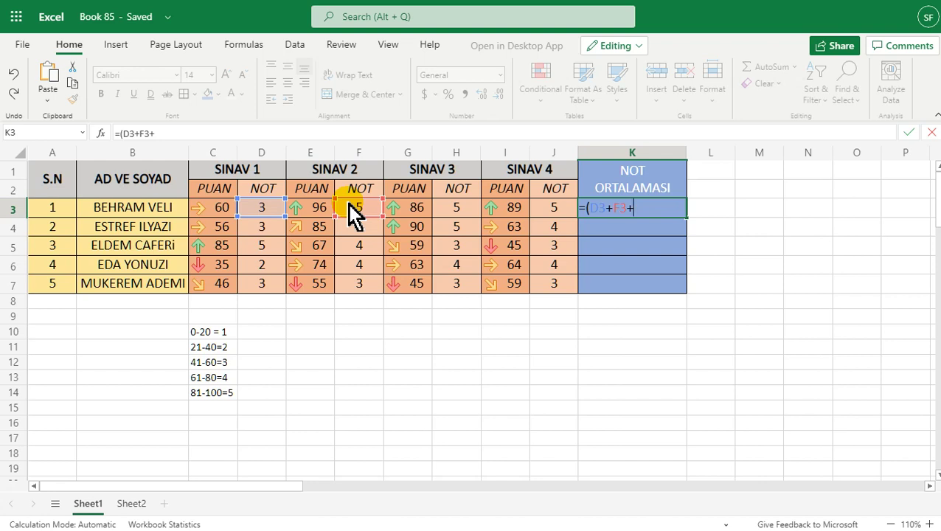
click(443, 207)
text(+)
click(562, 211)
text())
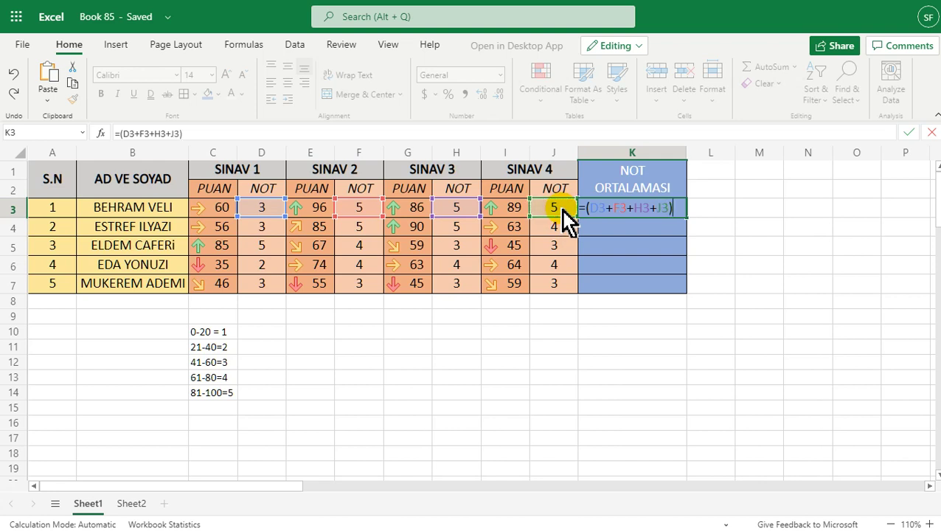
text(/)
text(4)
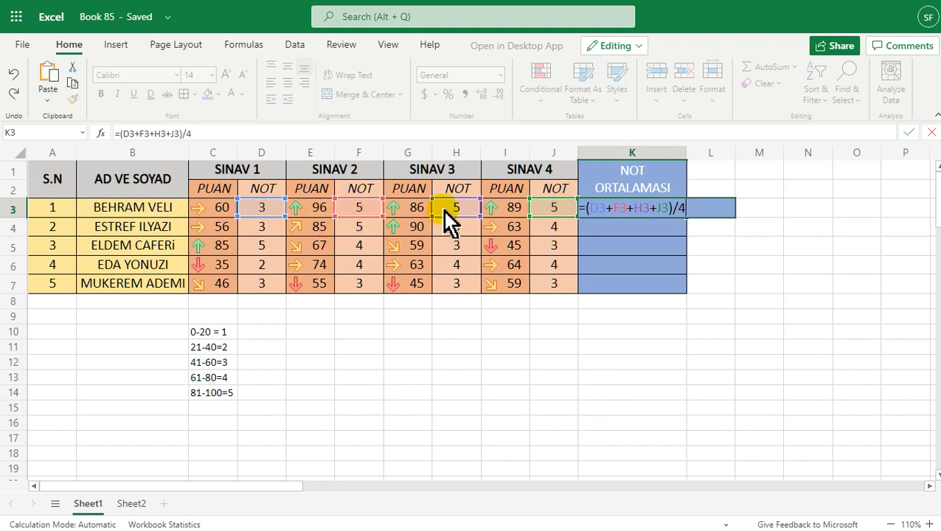
key(Return)
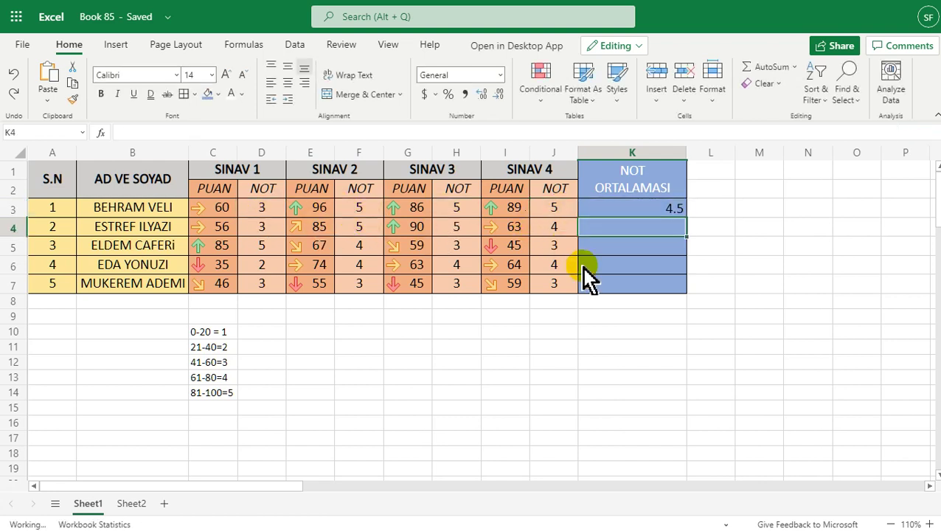
click(677, 216)
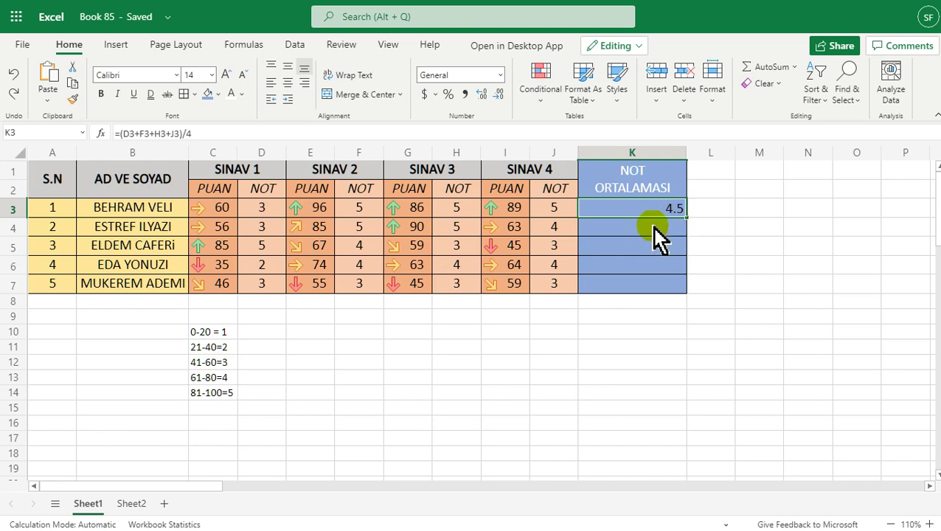
- Enter =(D4+F4+H4+J4)/4 in K4, giving the second student's average of 4.25
click(660, 227)
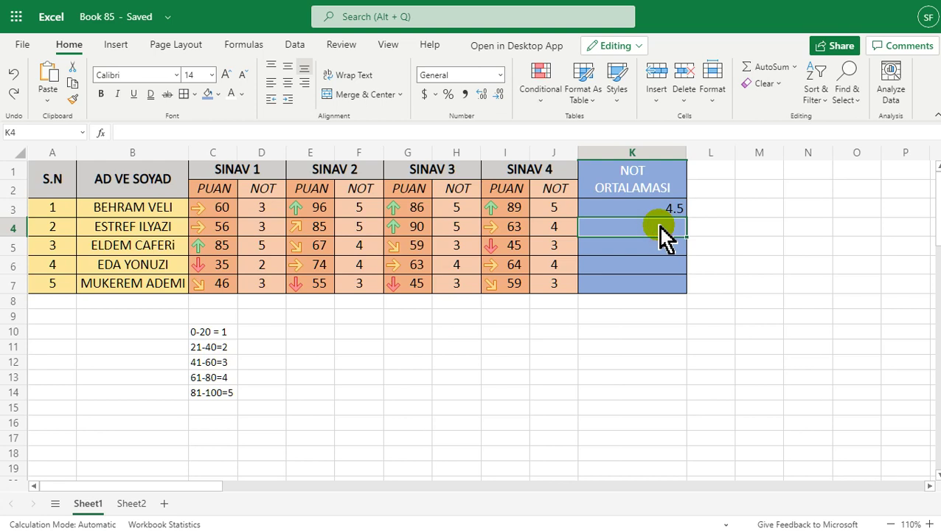
text(=)
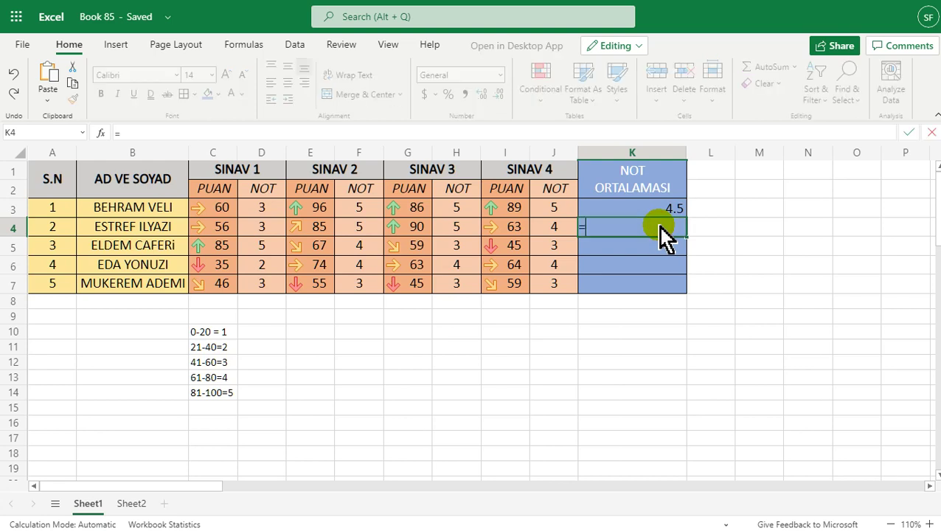
text(()
click(262, 227)
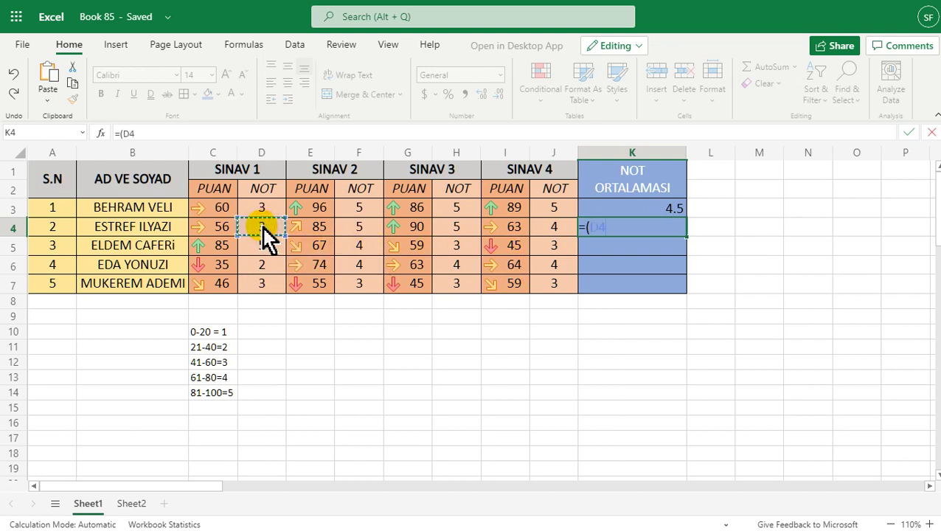
click(373, 226)
text(+)
click(439, 226)
text(+)
click(543, 226)
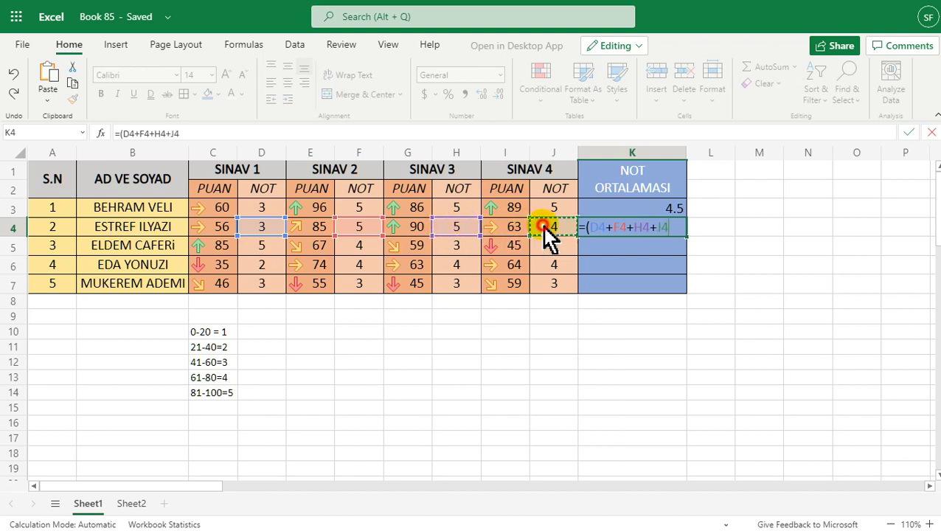
text())
text(/4)
key(Return)
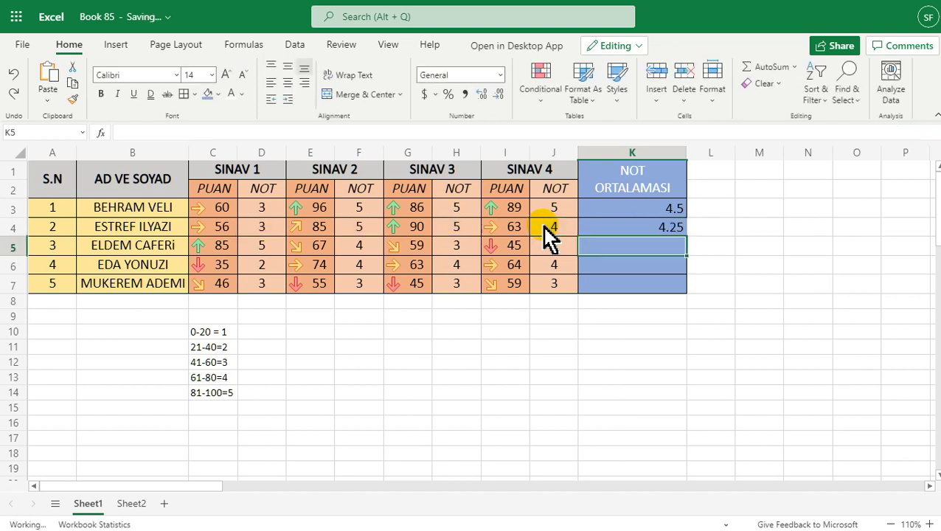
- Copy K4's average formula into K5:K7, giving 3.75, 3.5 and 3
click(673, 226)
right_click(673, 226)
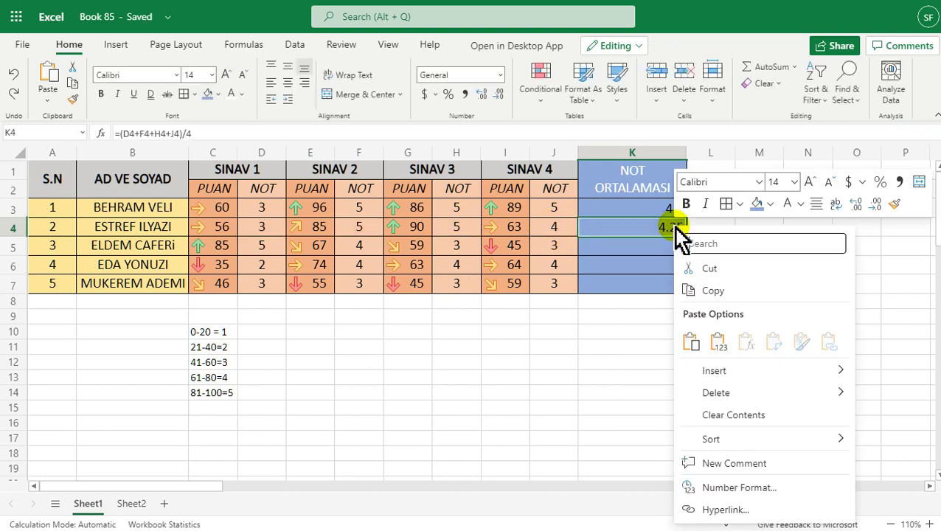
click(713, 290)
drag(654, 250, 654, 285)
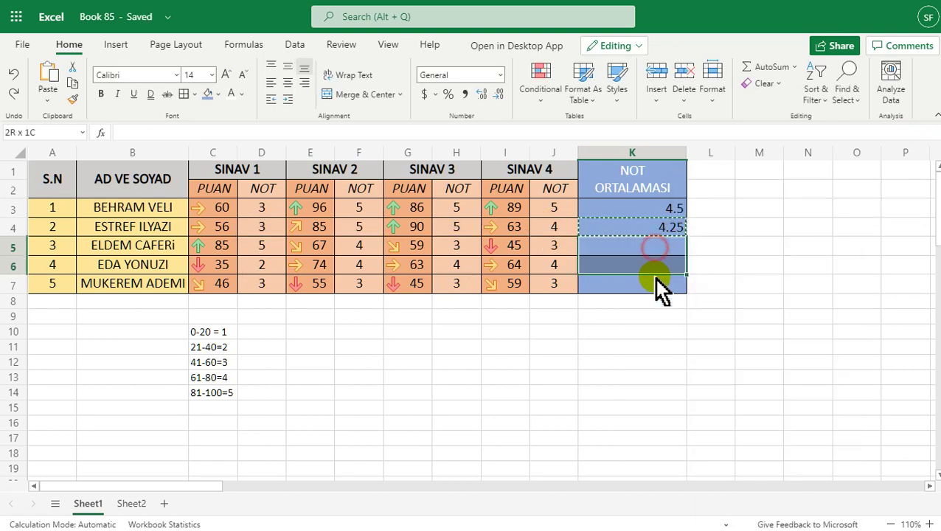
right_click(654, 284)
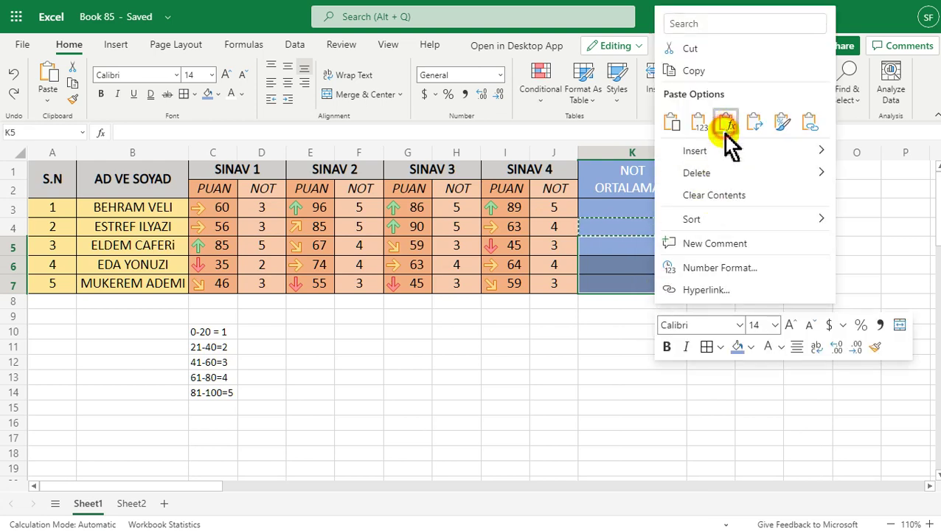
click(724, 127)
- Make the averages in K3:K7 centred and bold
drag(668, 210, 663, 288)
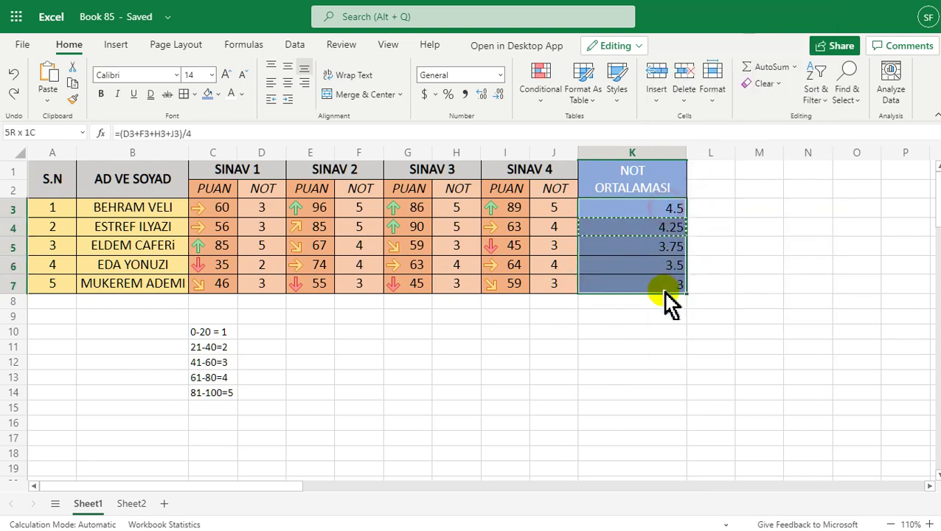
click(288, 81)
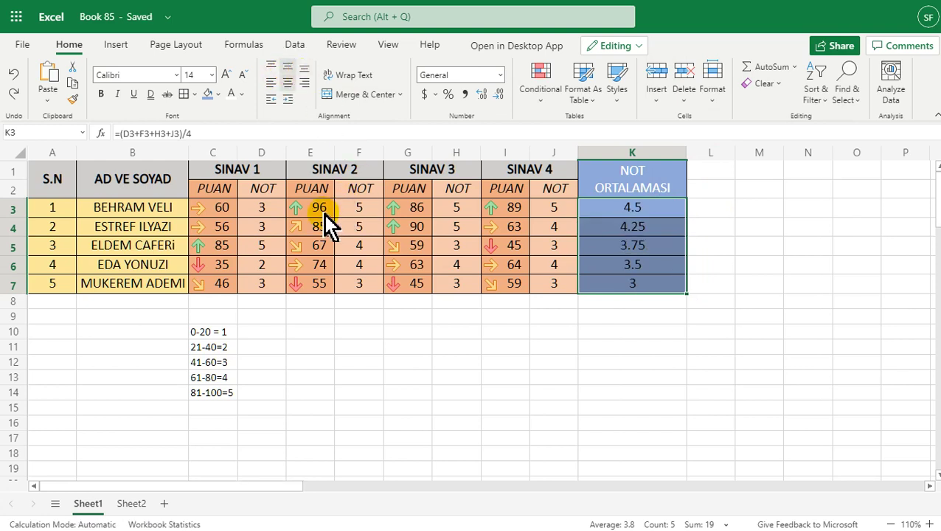
click(101, 93)
click(594, 331)
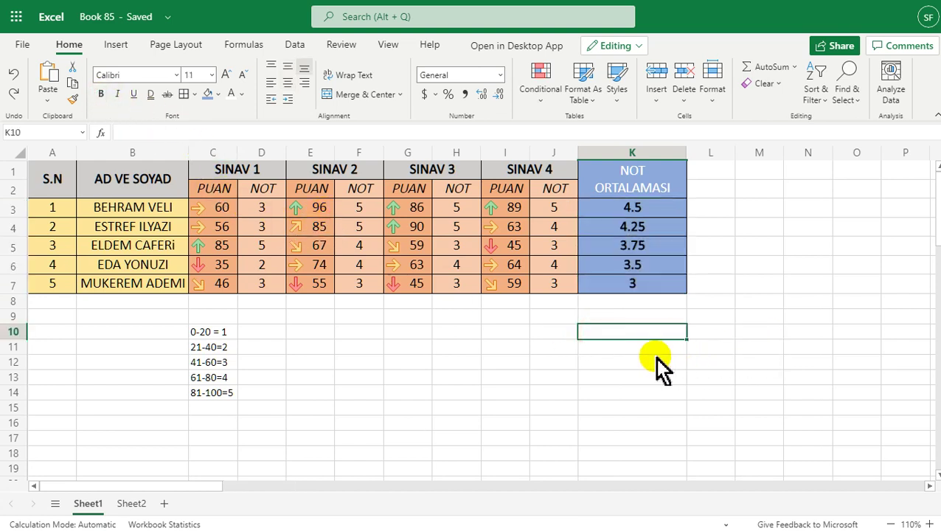